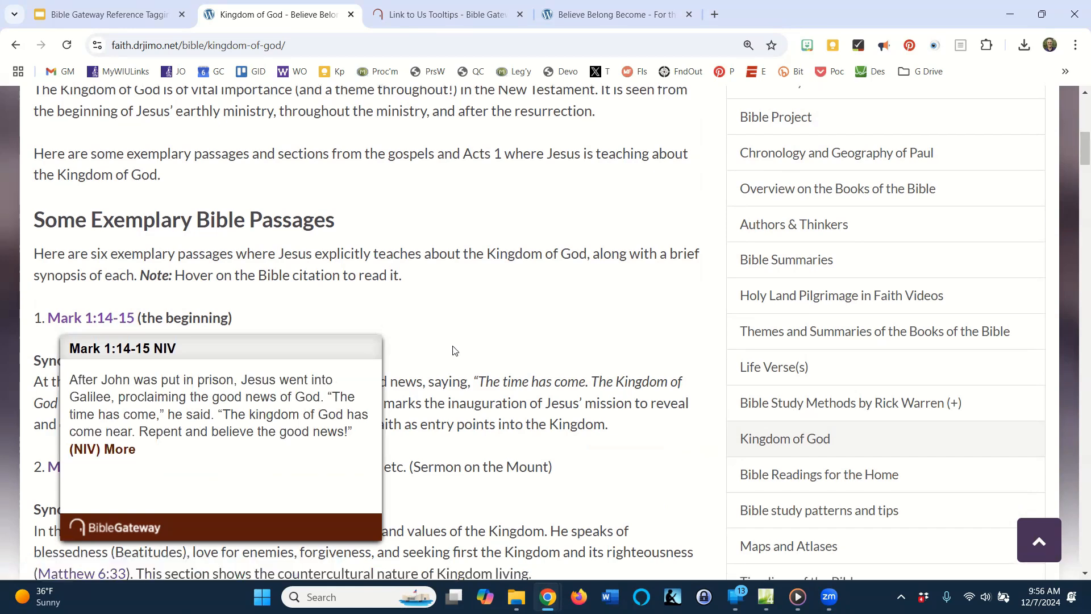
pyautogui.scroll(-2, 402, 324)
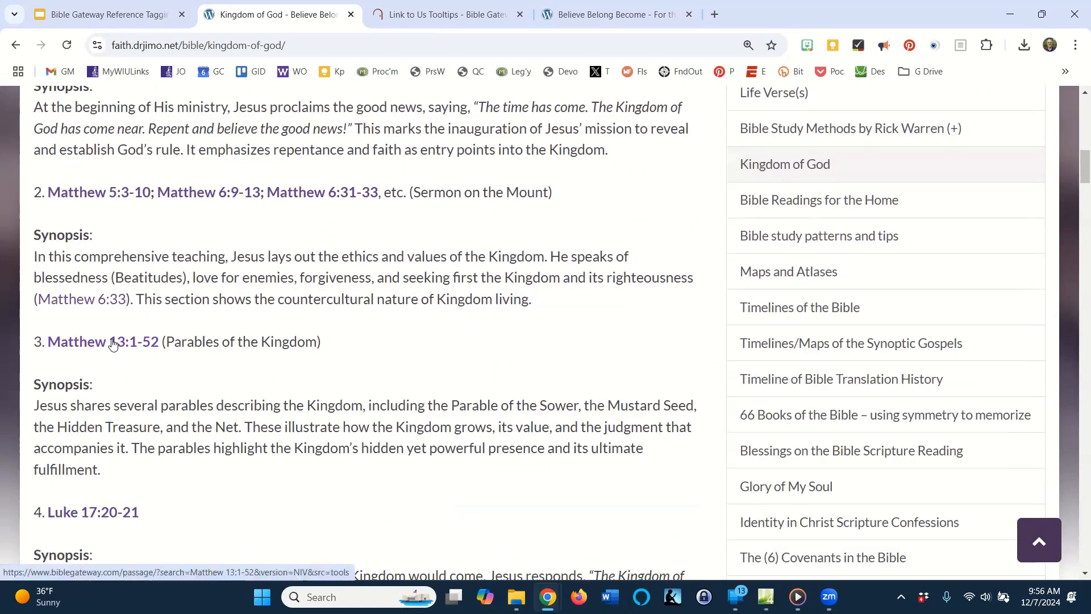
# Preview the Matthew 13:1-52 citation on the Kingdom of God page, and open its full passage on Bible Gateway.
pyautogui.moveTo(109, 344)
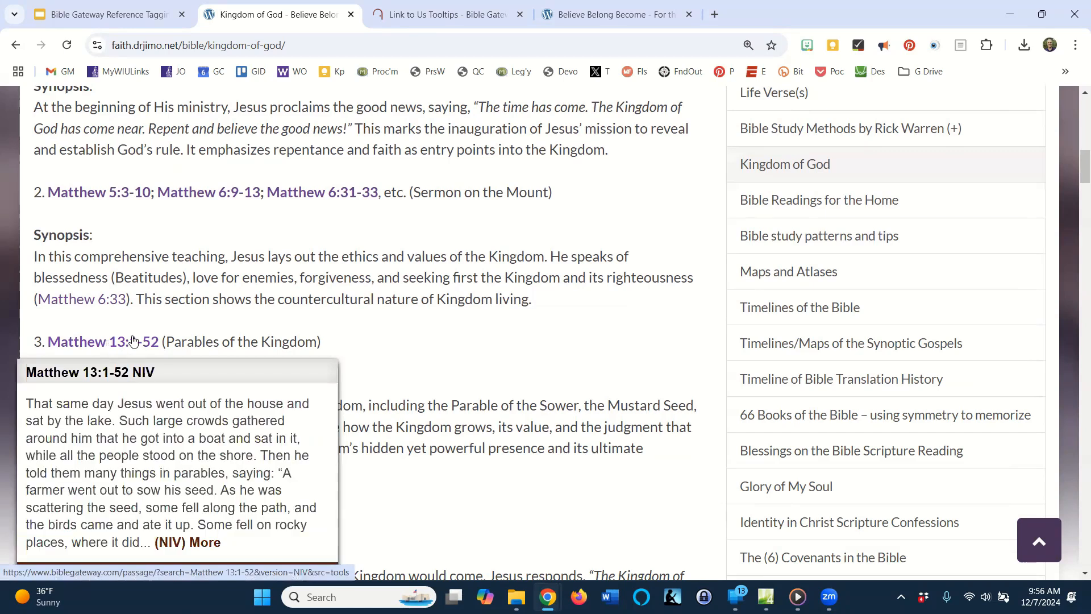
pyautogui.scroll(-1, 110, 345)
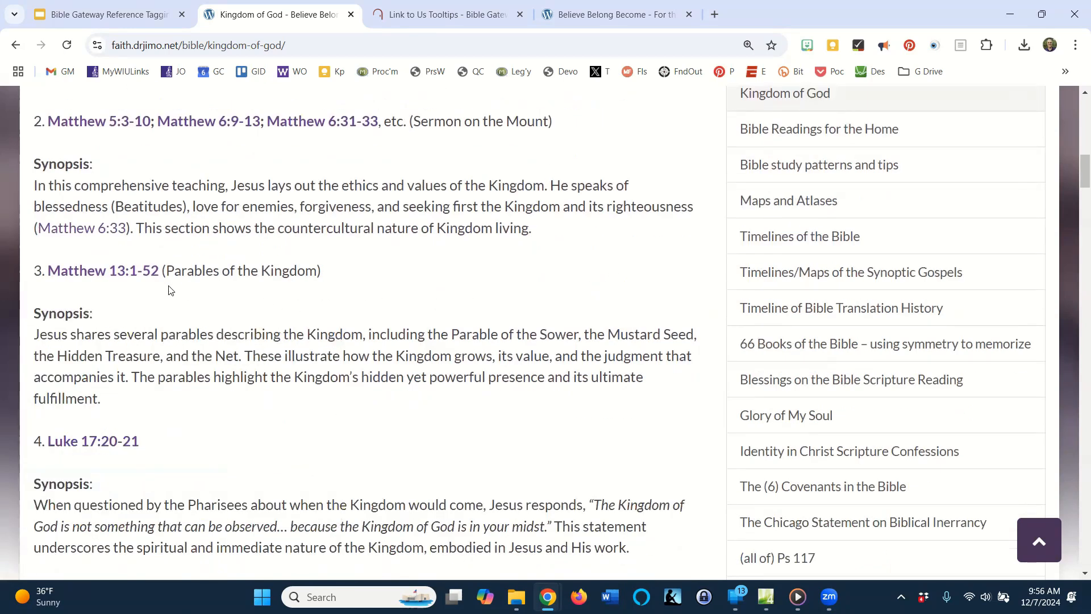
pyautogui.moveTo(133, 277)
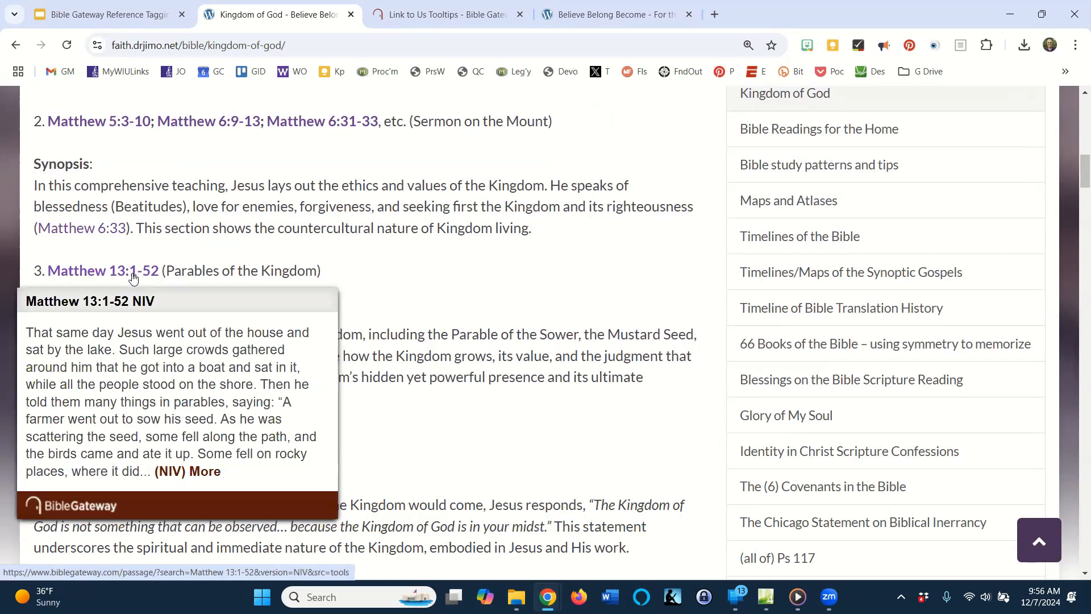
pyautogui.click(212, 473)
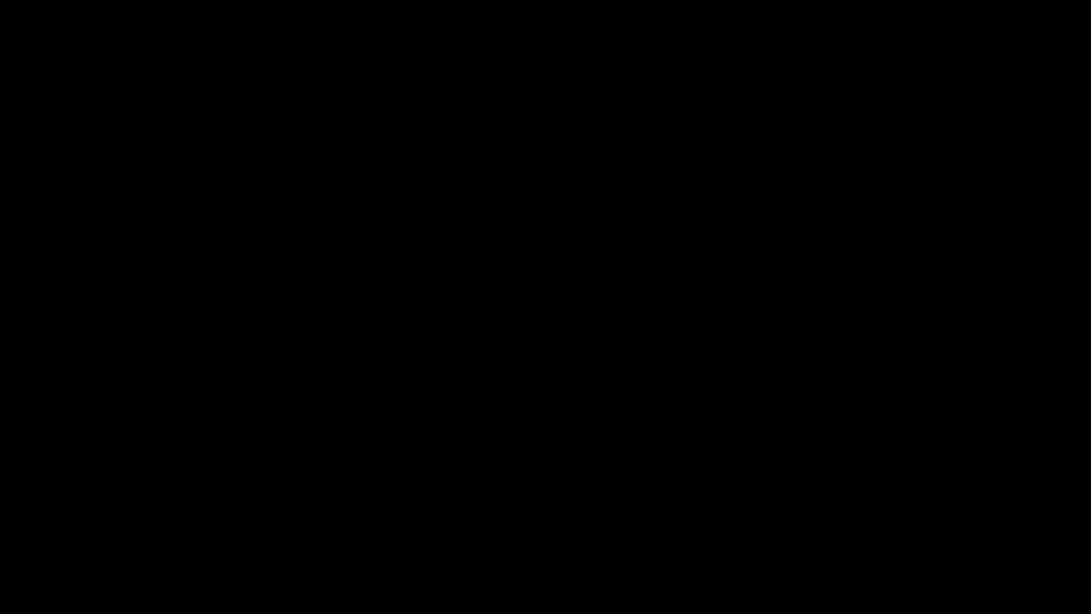
pyautogui.scroll(-5, 507, 429)
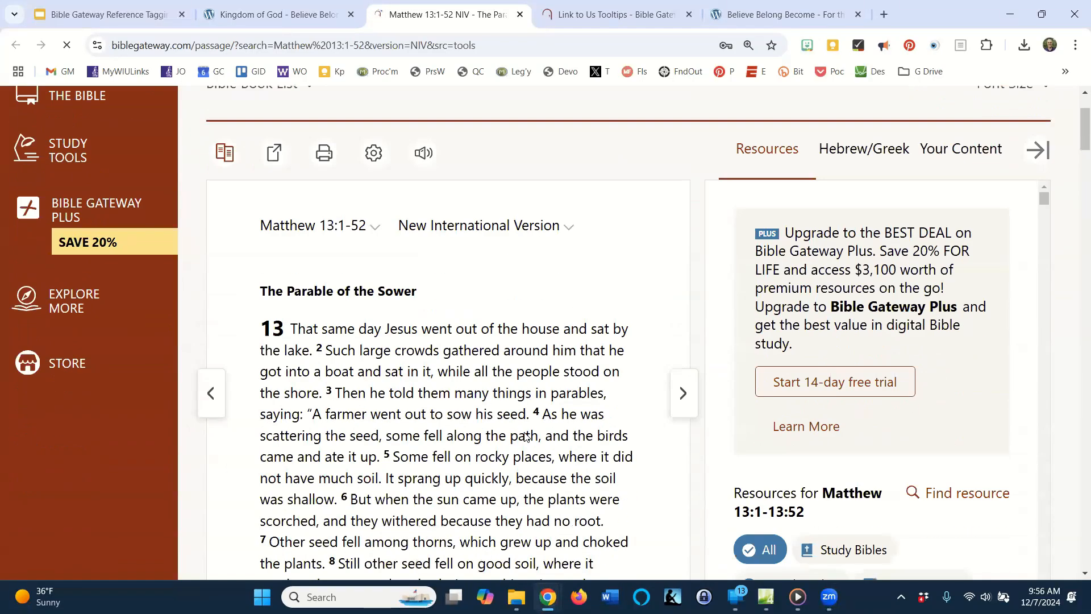
pyautogui.scroll(-1, 533, 431)
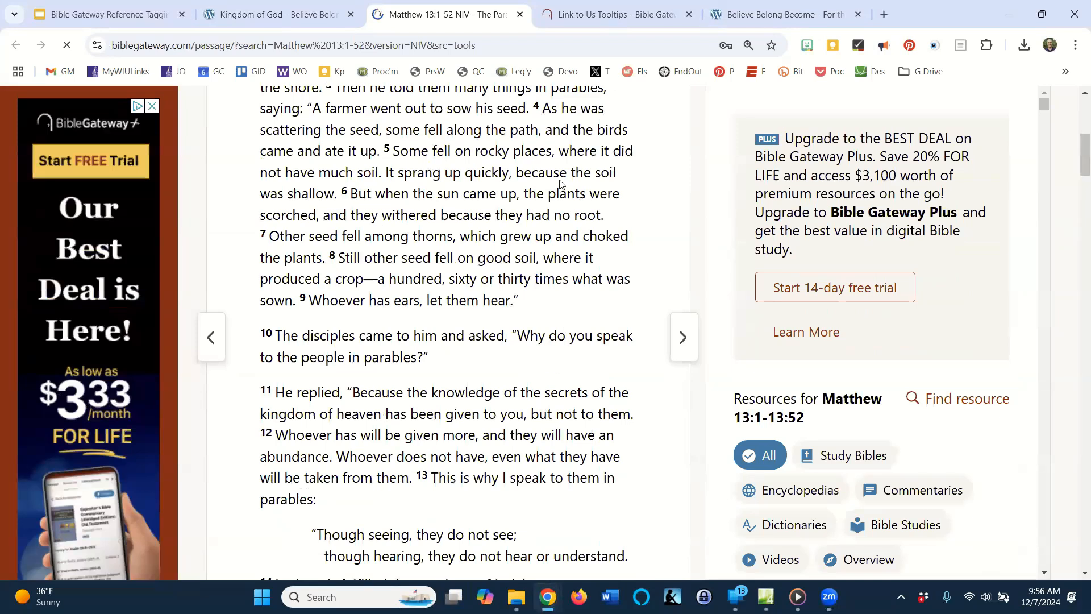
# Return to the Kingdom of God page and look back over the exemplary Bible passages.
pyautogui.click(262, 15)
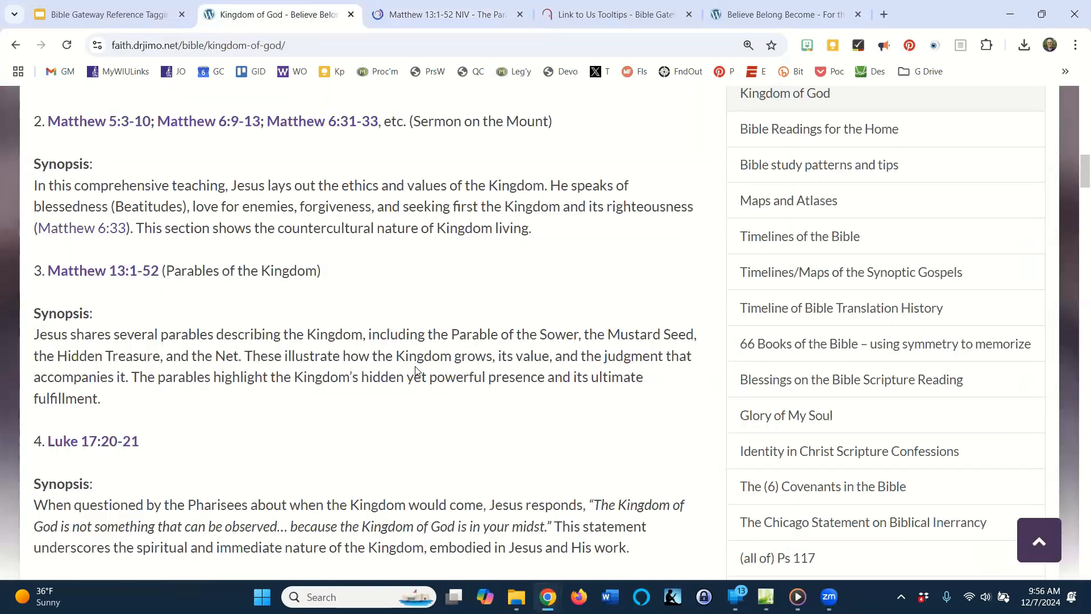
pyautogui.scroll(5, 398, 364)
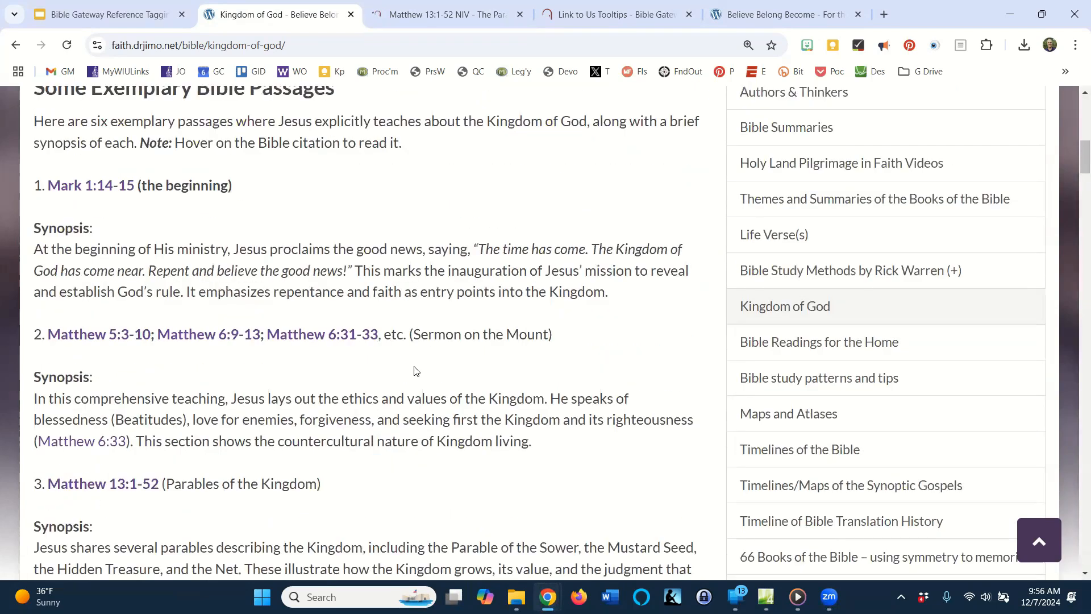
pyautogui.scroll(7, 415, 371)
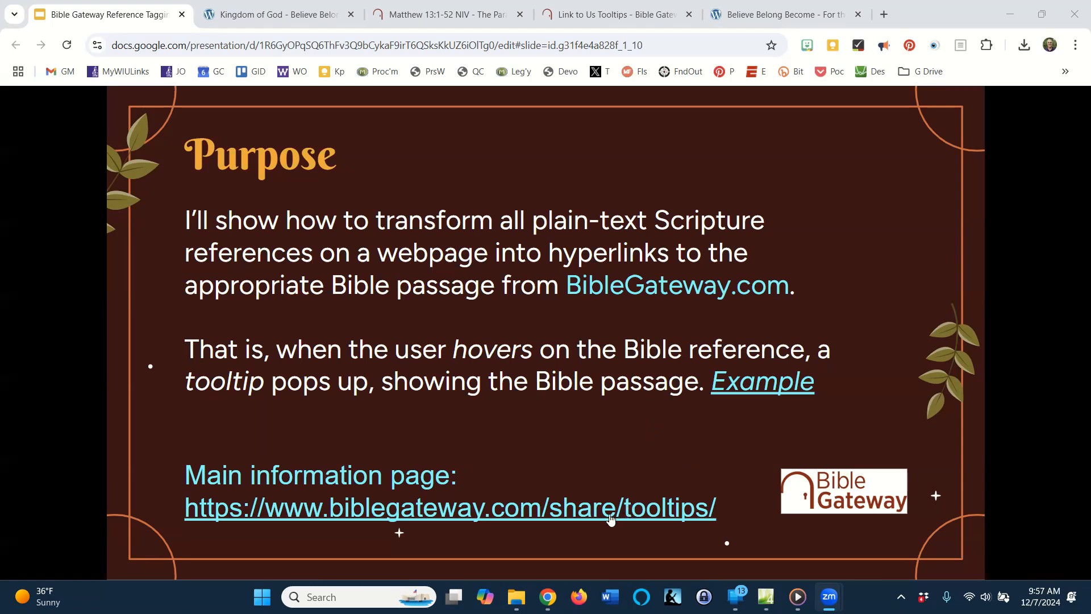
# Open the Bible Gateway tooltips information page from the Purpose slide and review its description and example references, including Rom 8:28.
pyautogui.click(567, 512)
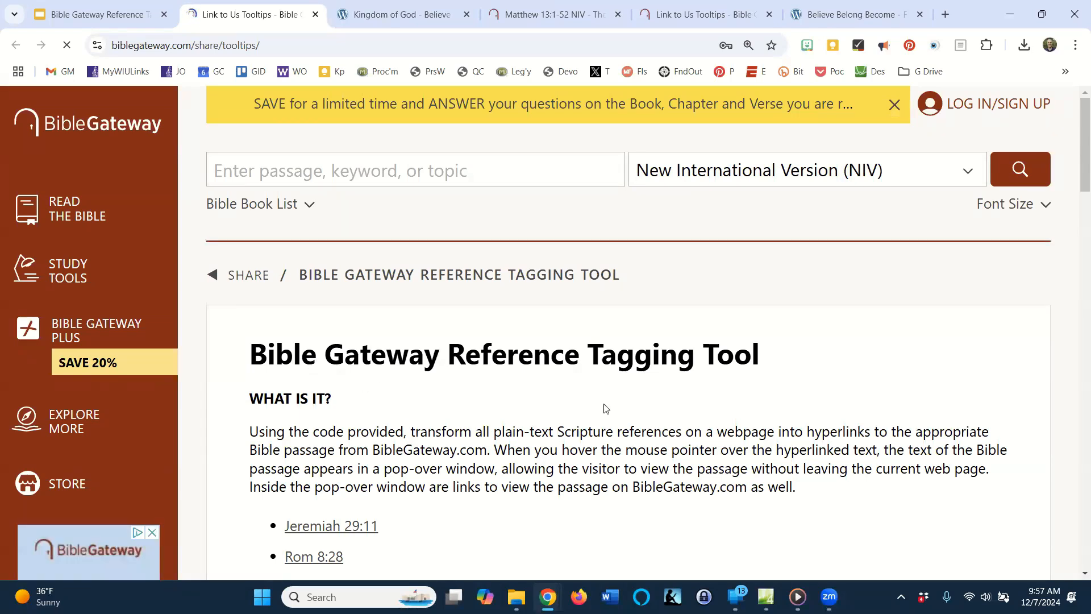
pyautogui.scroll(-2, 622, 415)
pyautogui.scroll(-1, 622, 414)
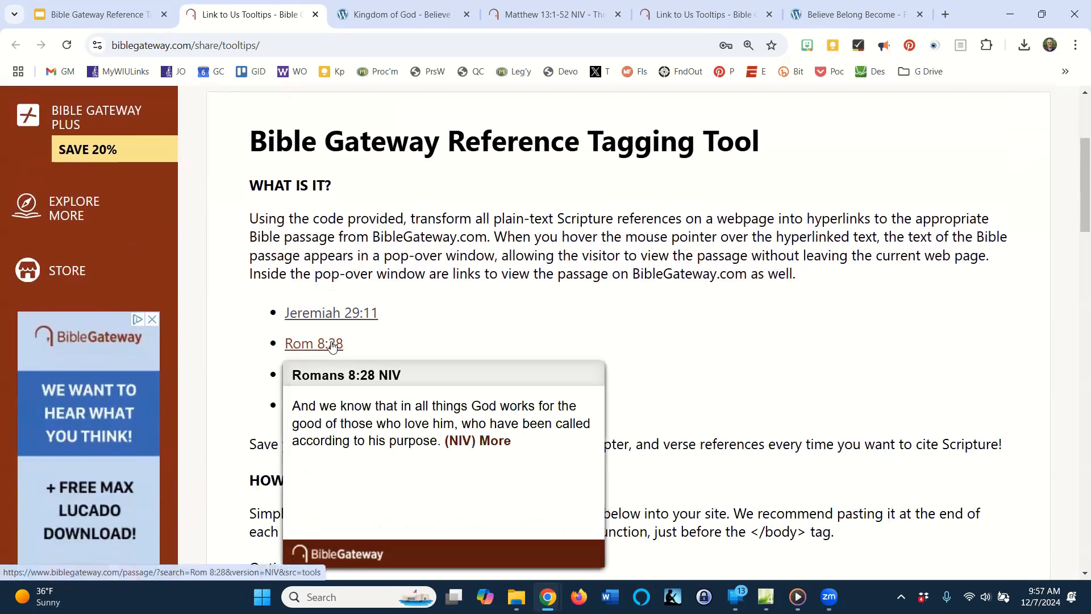
pyautogui.scroll(-2, 714, 333)
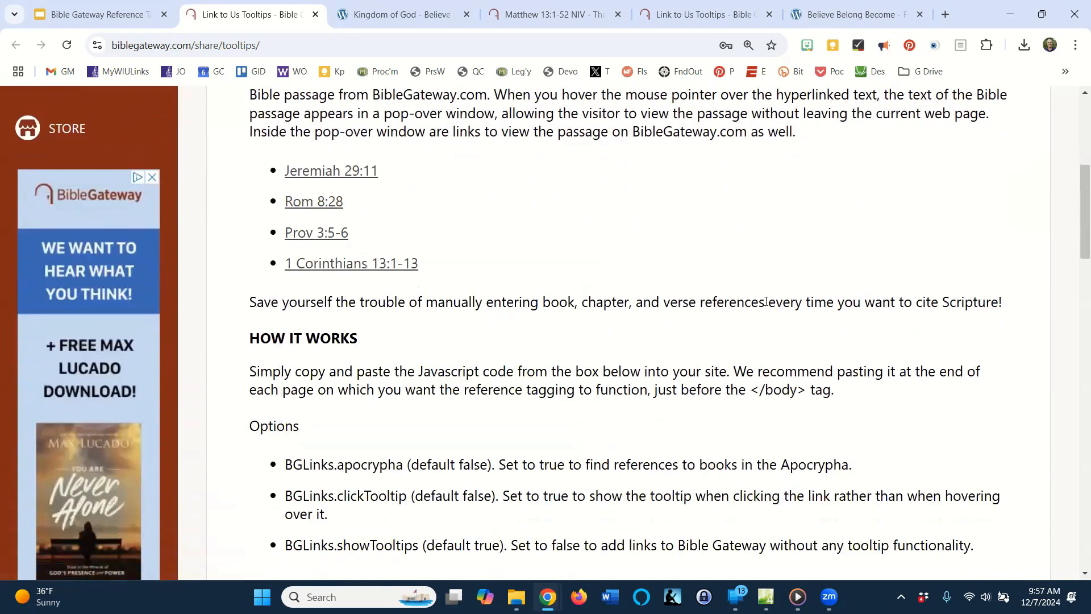
pyautogui.scroll(-1, 766, 302)
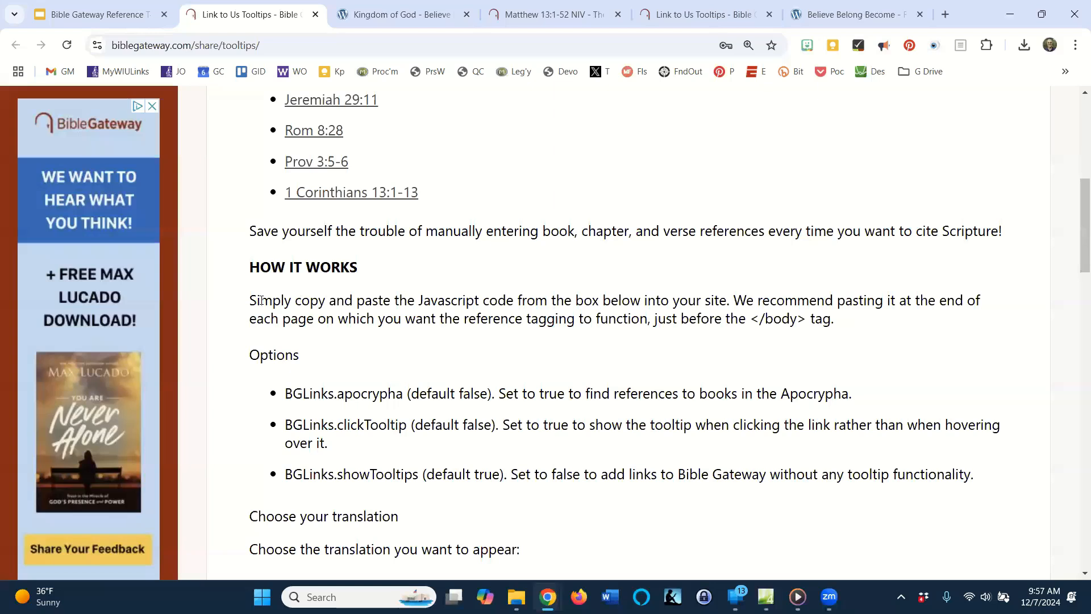
# Highlight the How It Works instructions on copying the JavaScript code and pasting it just before the </body> tag.
pyautogui.moveTo(251, 301); pyautogui.dragTo(875, 332)
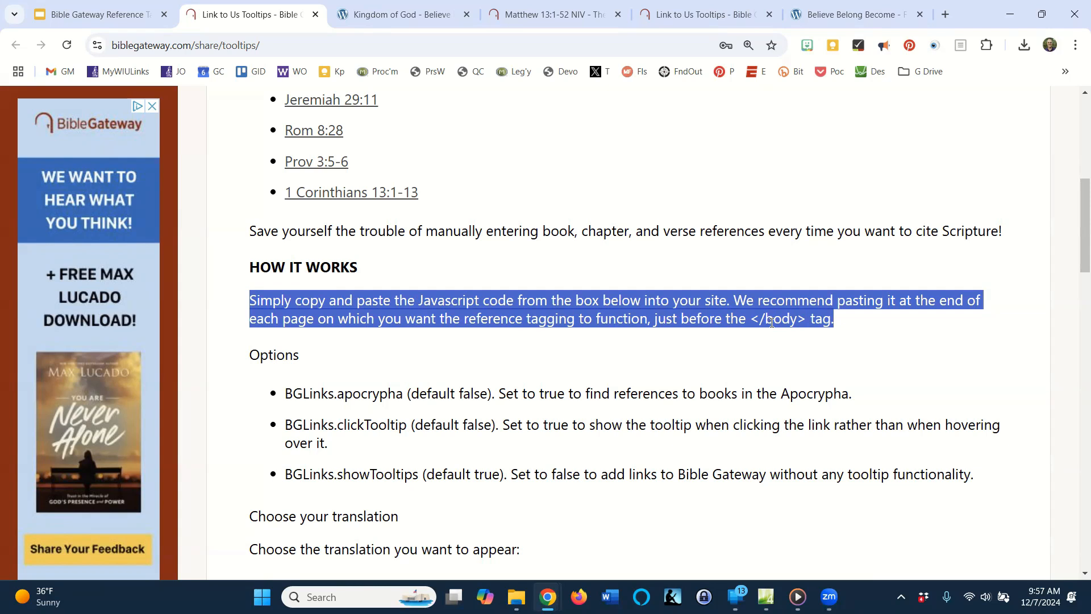
pyautogui.click(742, 322)
pyautogui.moveTo(677, 322); pyautogui.dragTo(922, 335)
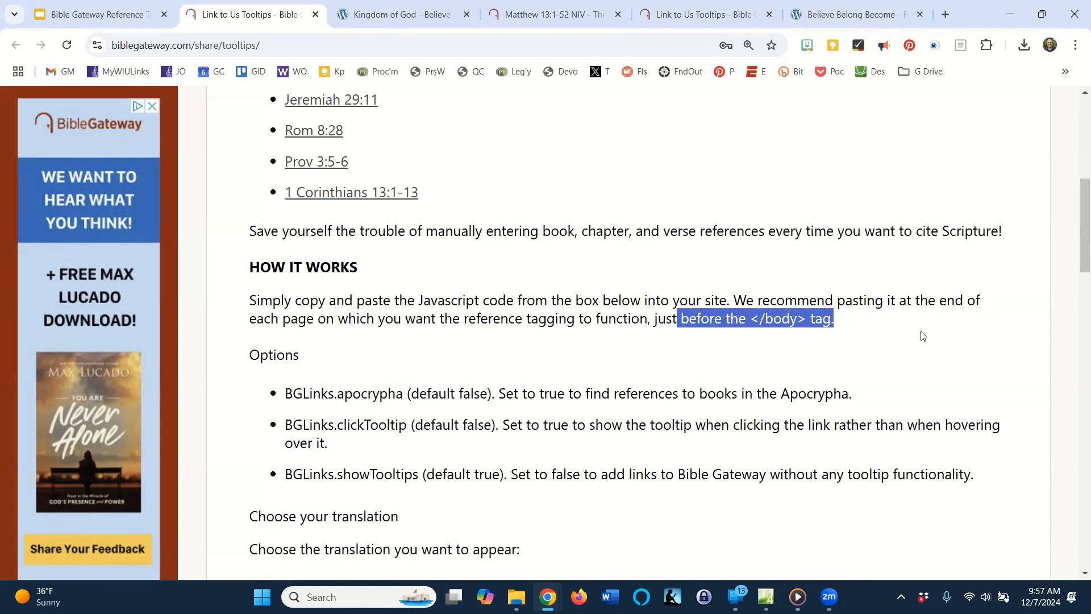
pyautogui.scroll(-5, 922, 336)
pyautogui.click(526, 403)
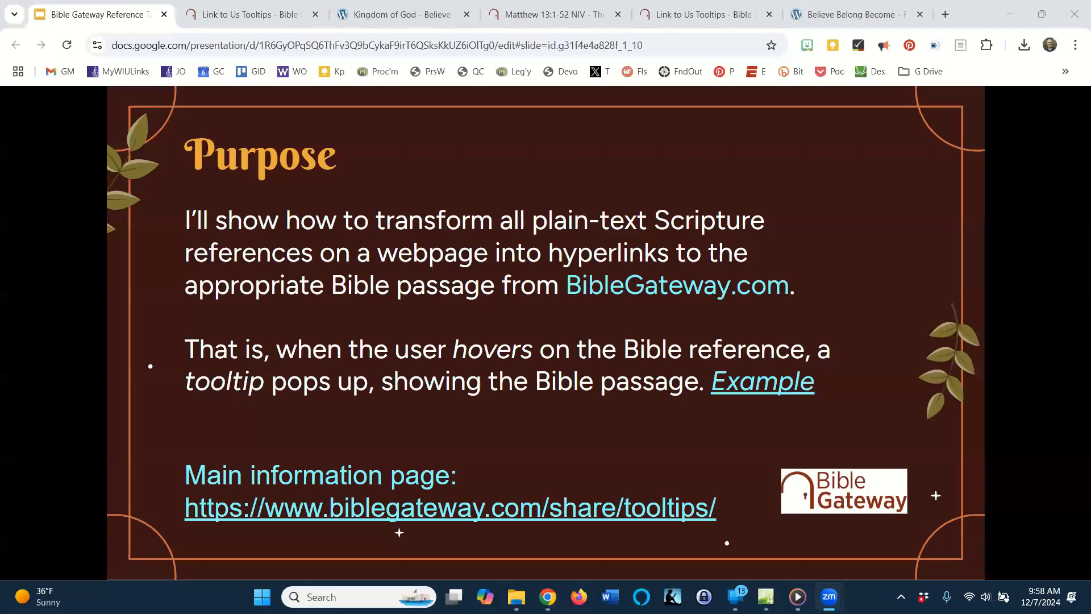
# Advance the presentation through the Outline slide to the Demonstration slide, and exit the slideshow.
pyautogui.click(851, 238)
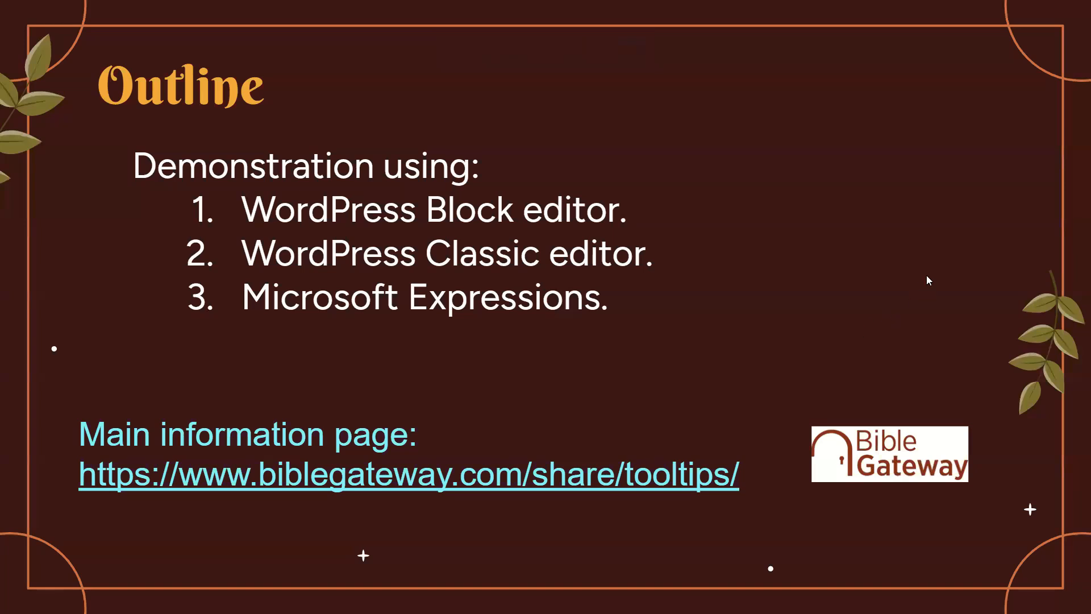
pyautogui.press('Right')
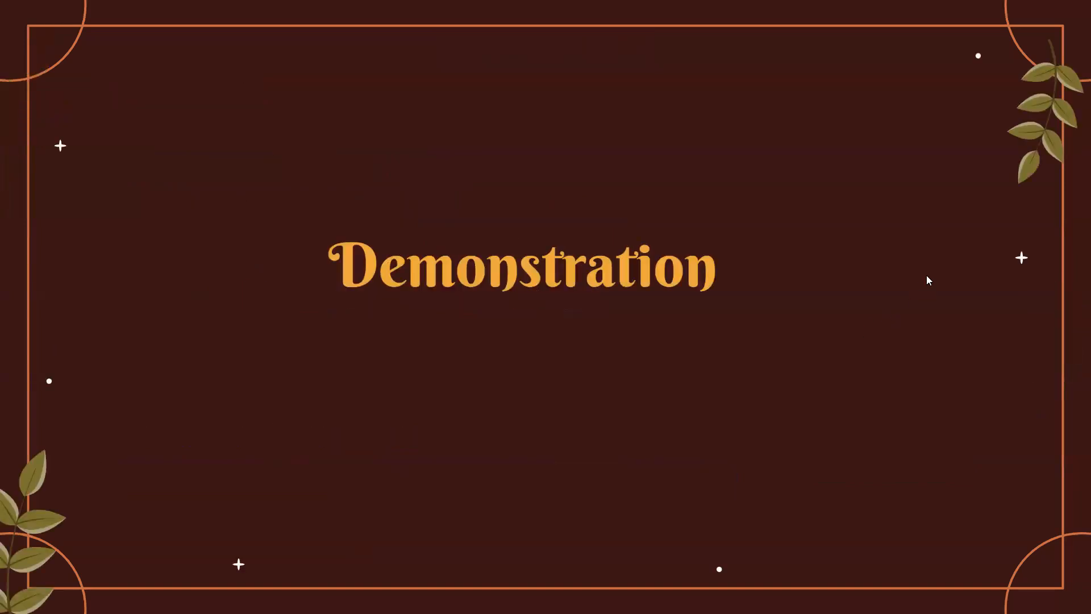
pyautogui.press('Escape')
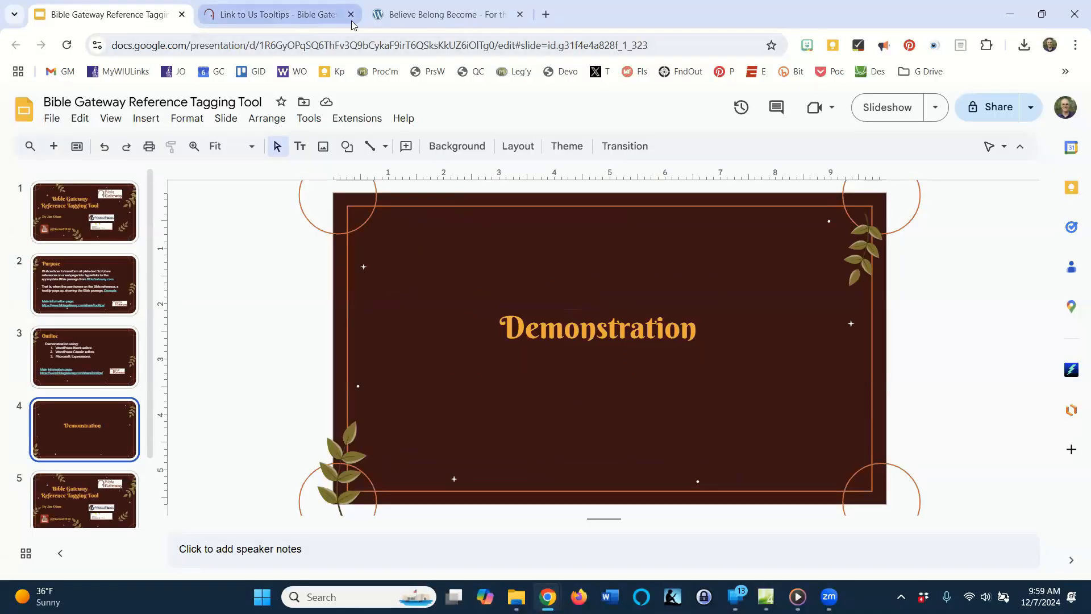
# Go to the WordPress dashboard of the Believe Belong Become site and create a new page.
pyautogui.click(417, 14)
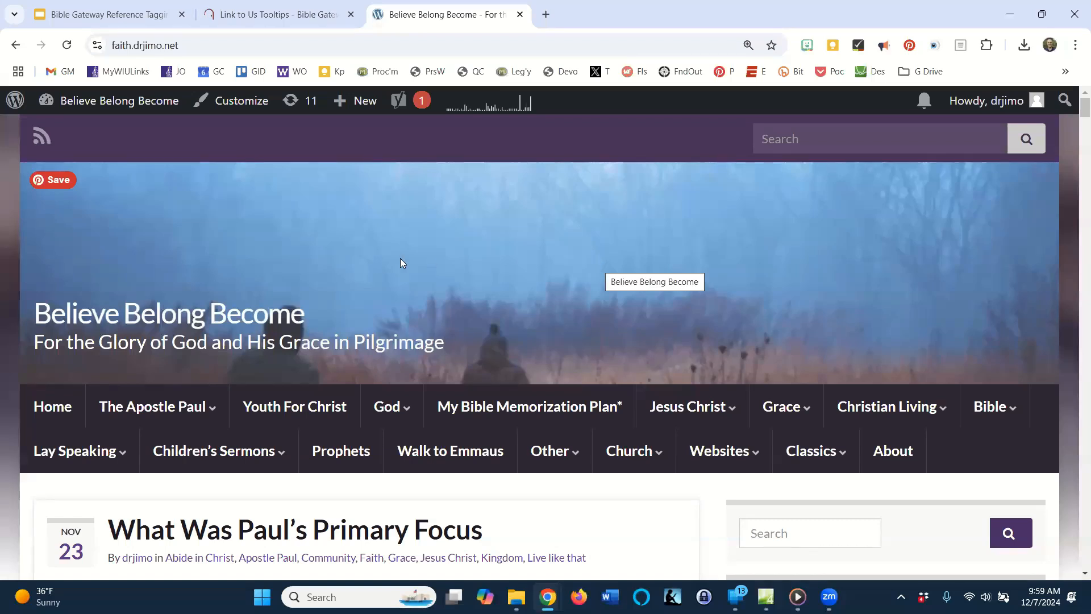
pyautogui.moveTo(68, 103)
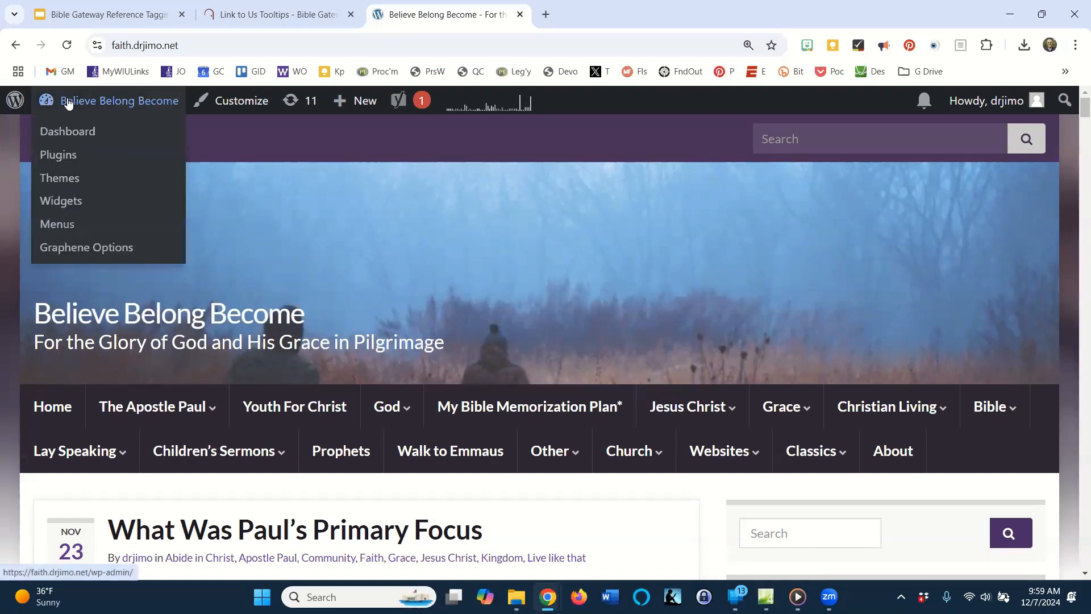
pyautogui.click(78, 139)
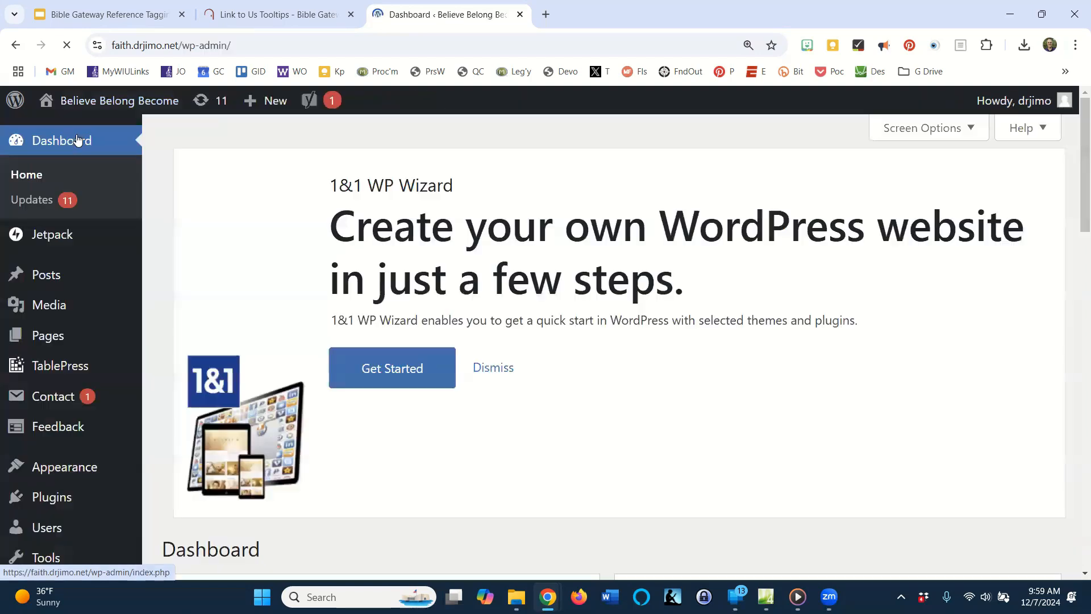
pyautogui.moveTo(123, 404)
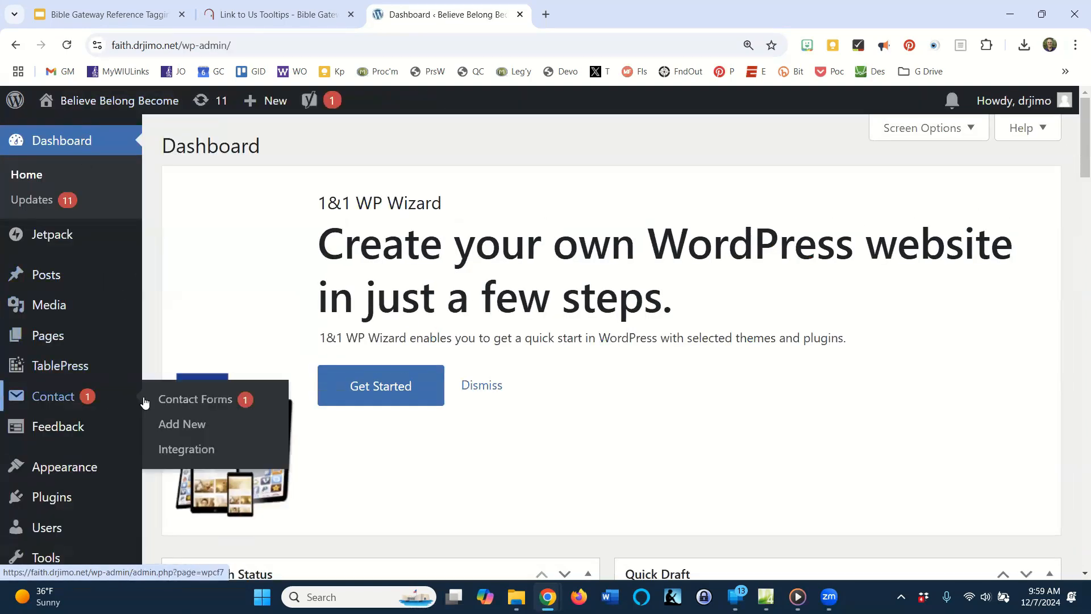
pyautogui.moveTo(44, 336)
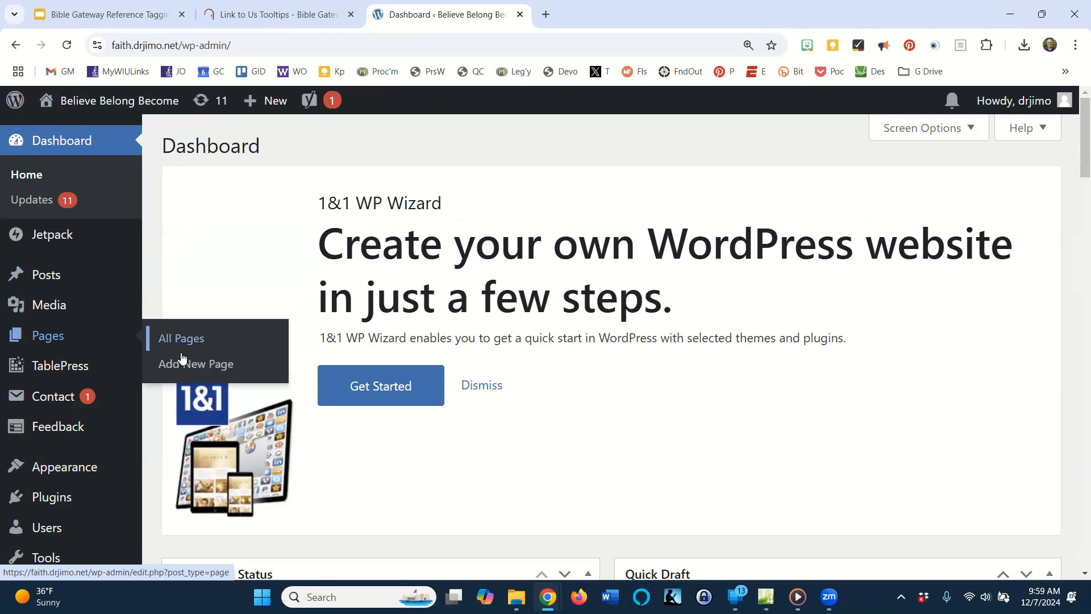
pyautogui.click(212, 367)
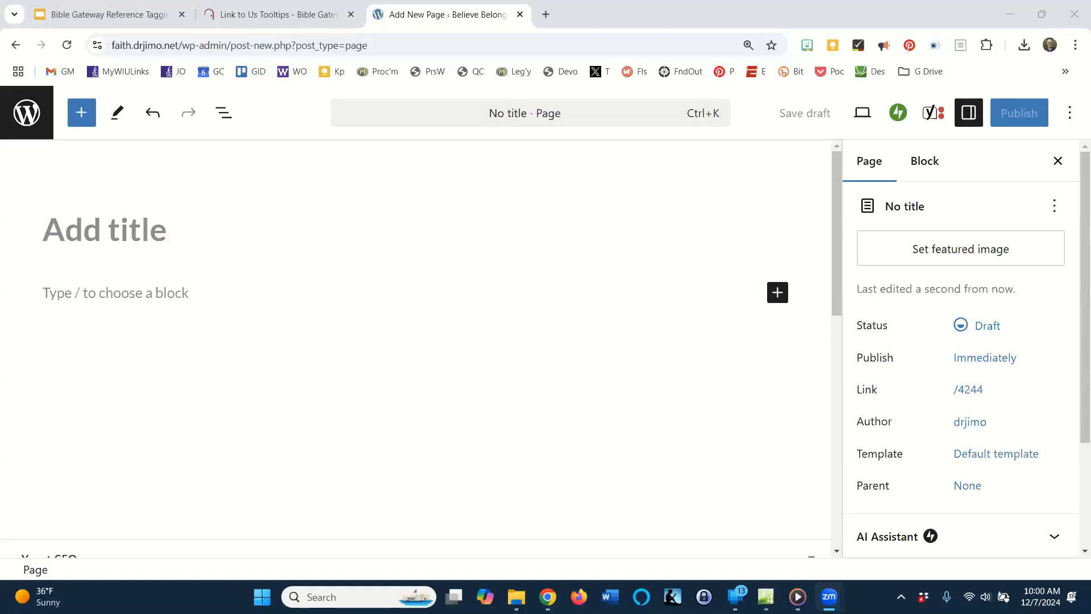
# Title the page "Outline of the Christmas Story" and add a first paragraph reading "Genealogy of Jesus".
pyautogui.click(156, 236)
pyautogui.write('Outline of the Christmas Story')
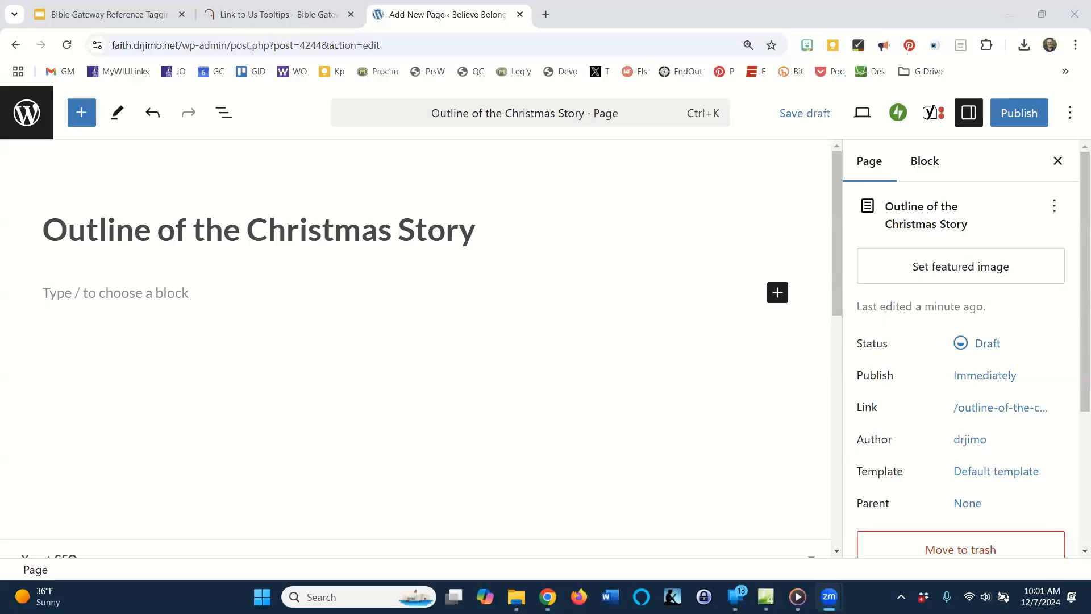
pyautogui.click(149, 300)
pyautogui.click(150, 301)
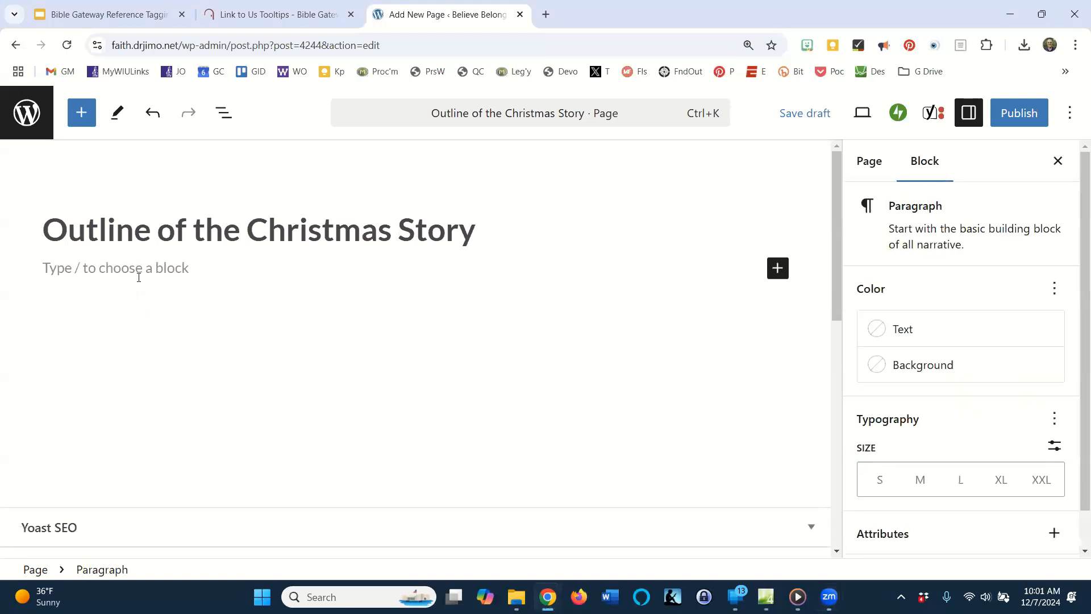
pyautogui.write('G')
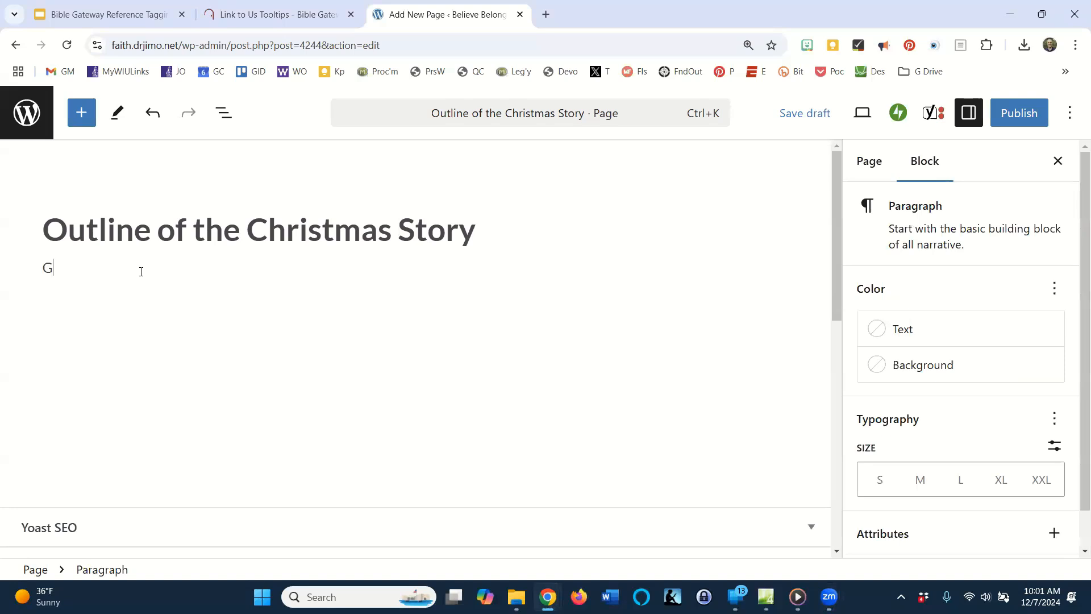
pyautogui.write('enea')
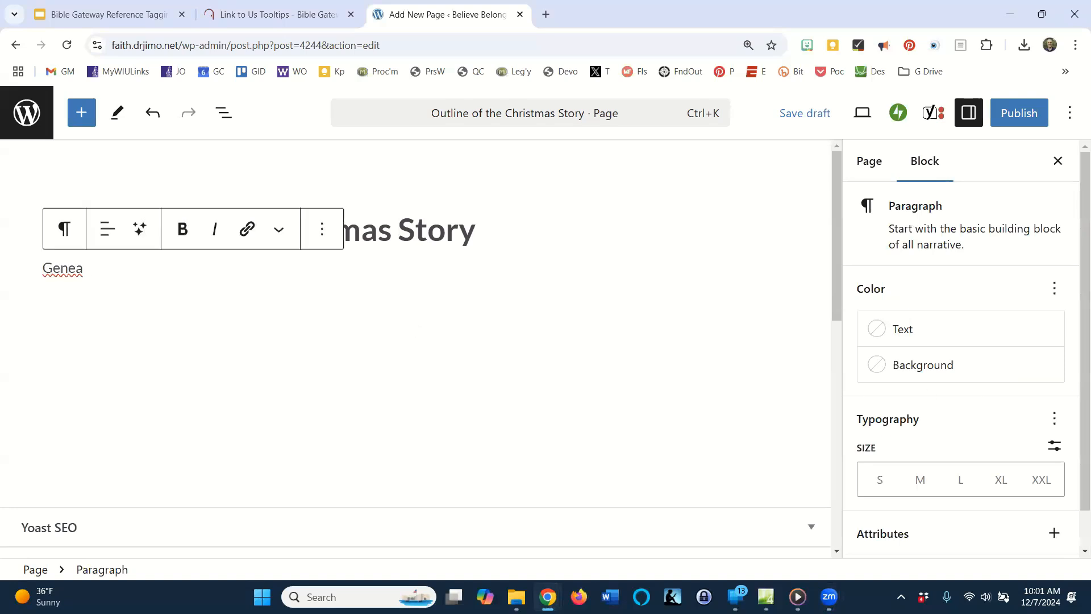
pyautogui.write('logy of Jesus')
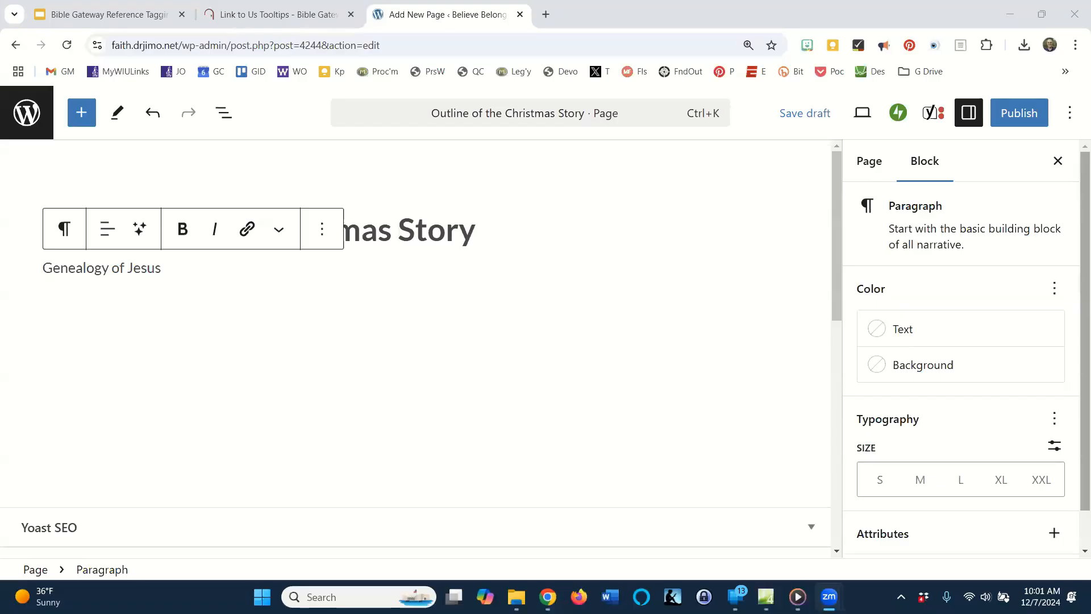
# Transform the "Genealogy of Jesus" paragraph into a heading and set its level to H3.
pyautogui.click(107, 268)
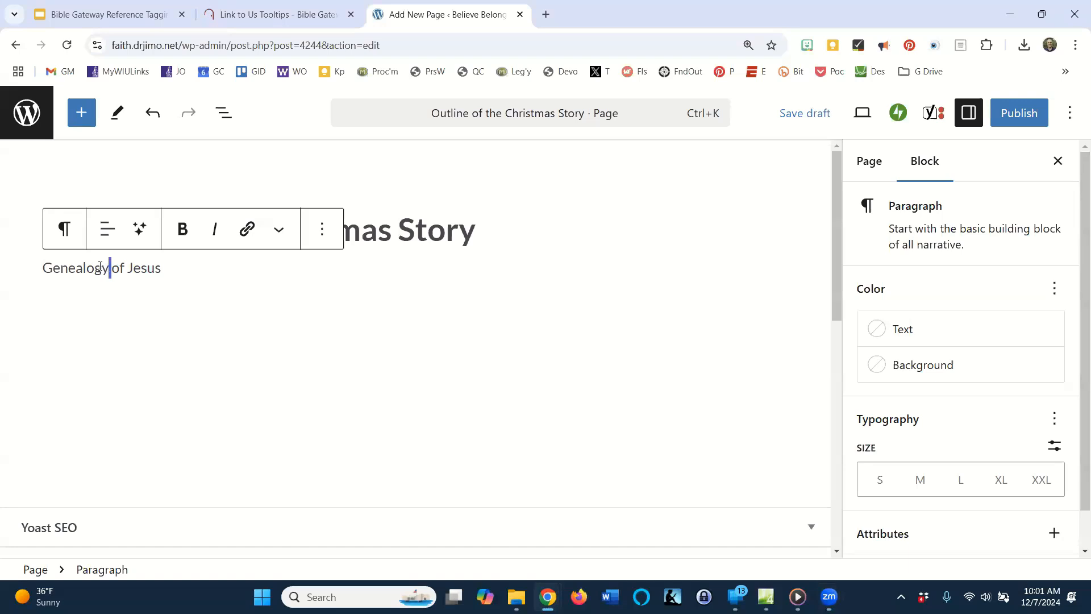
pyautogui.click(66, 230)
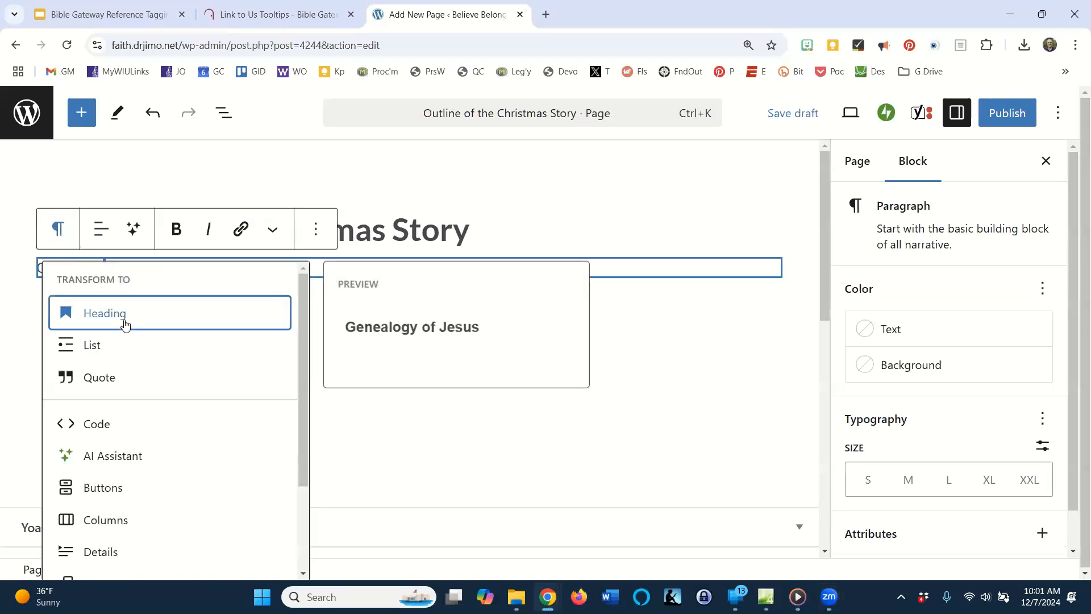
pyautogui.click(124, 316)
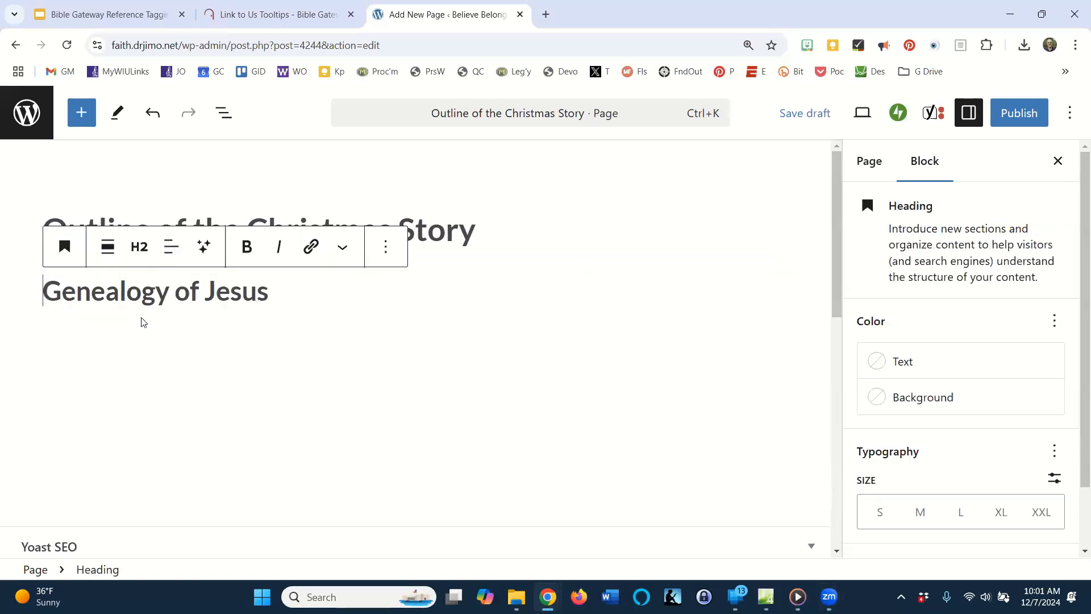
pyautogui.click(149, 255)
pyautogui.click(209, 368)
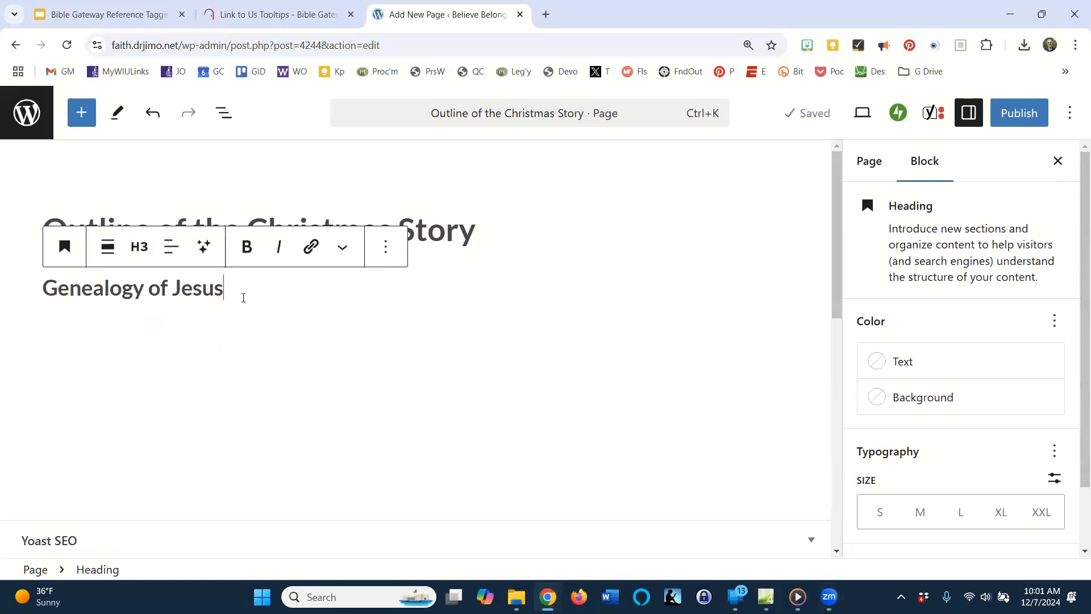
# Add a bulleted list under the "Genealogy of Jesus" heading with the items "Matthew 1:1-17" and "Luke 3:23-38".
pyautogui.press('Return')
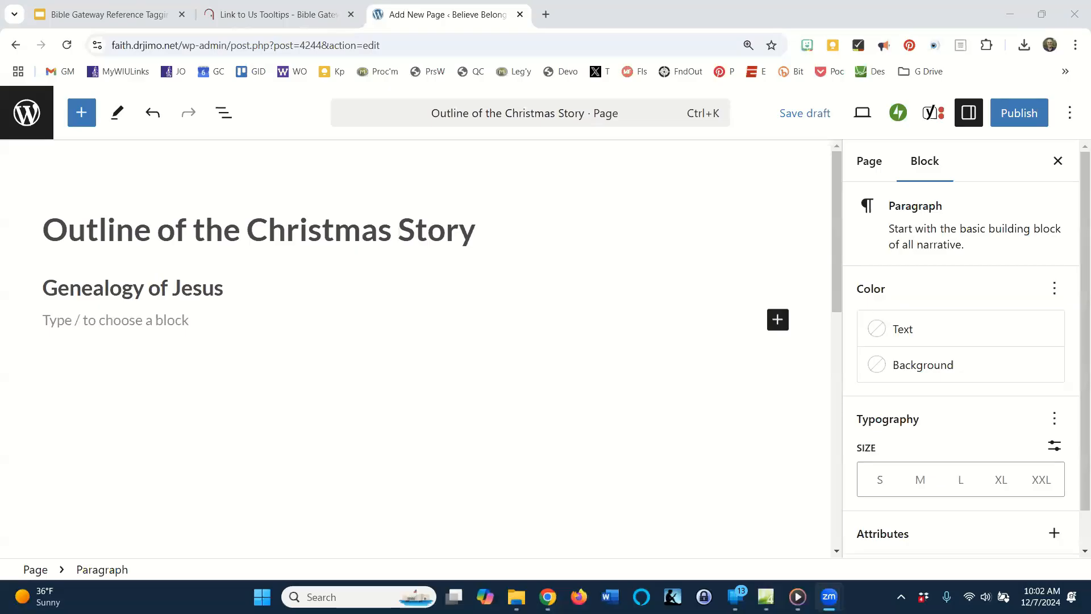
pyautogui.click(126, 328)
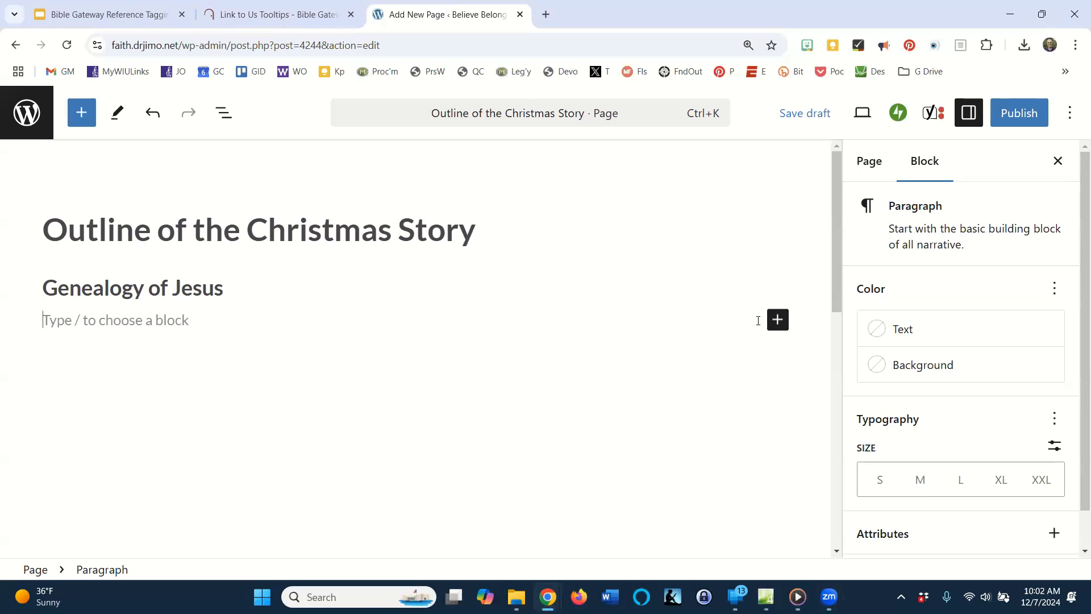
pyautogui.click(780, 322)
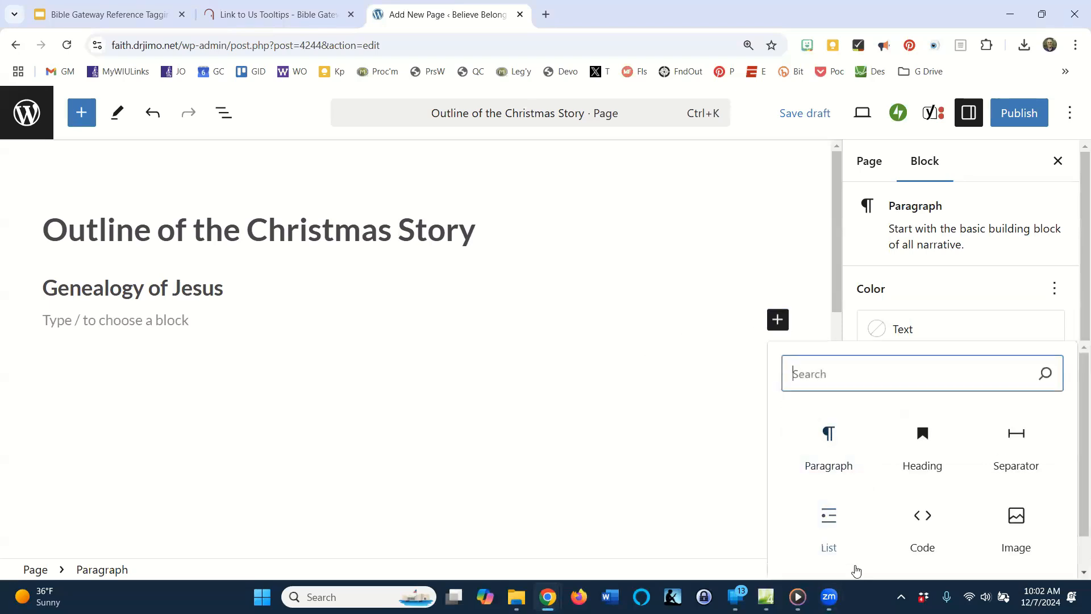
pyautogui.click(829, 520)
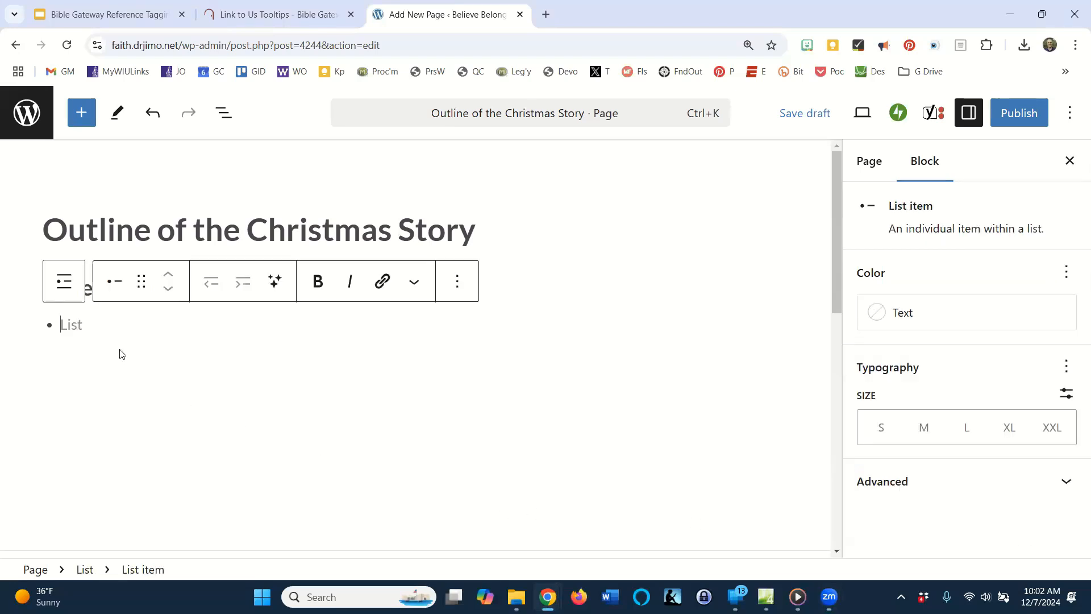
pyautogui.write('Matthew 1:1-17')
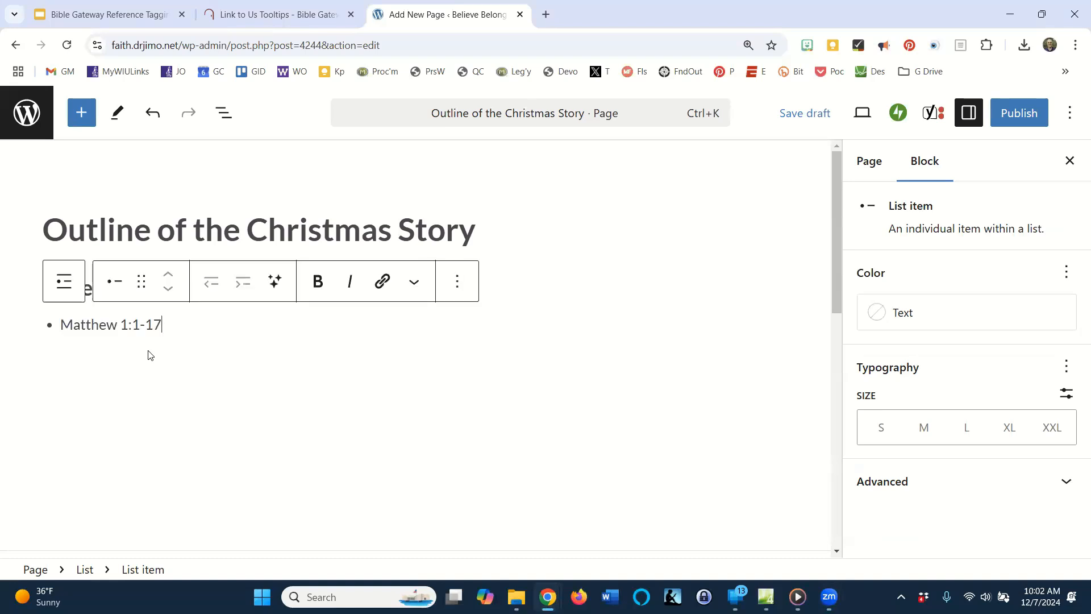
pyautogui.press('Return')
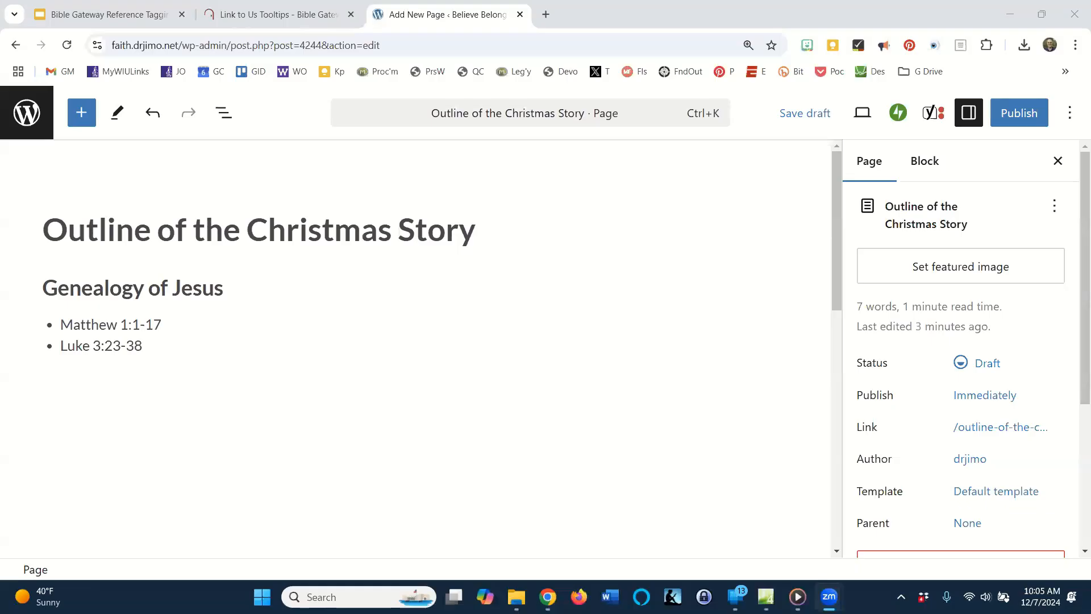
pyautogui.click(789, 190)
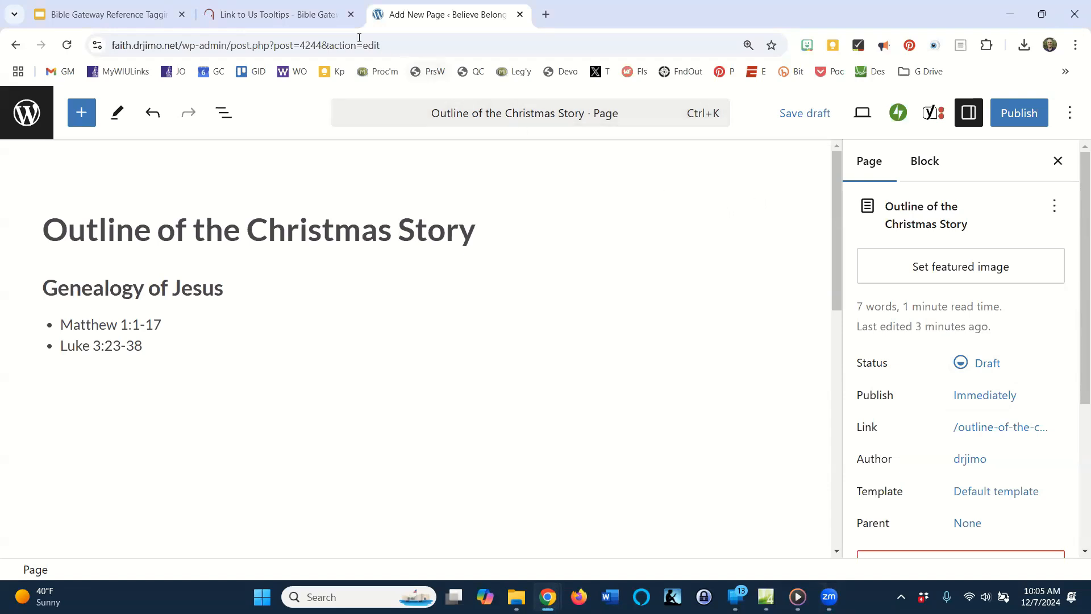
# Go to the Bible Gateway tooltips page and copy the whole New International Version (NIV) script code.
pyautogui.click(305, 18)
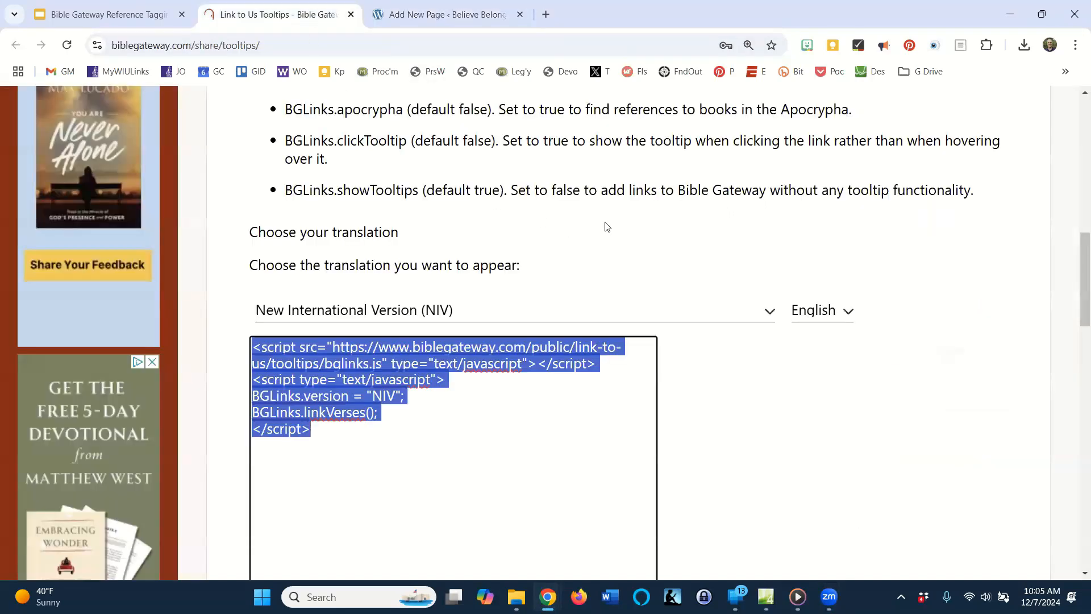
pyautogui.scroll(3, 613, 233)
pyautogui.scroll(4, 612, 233)
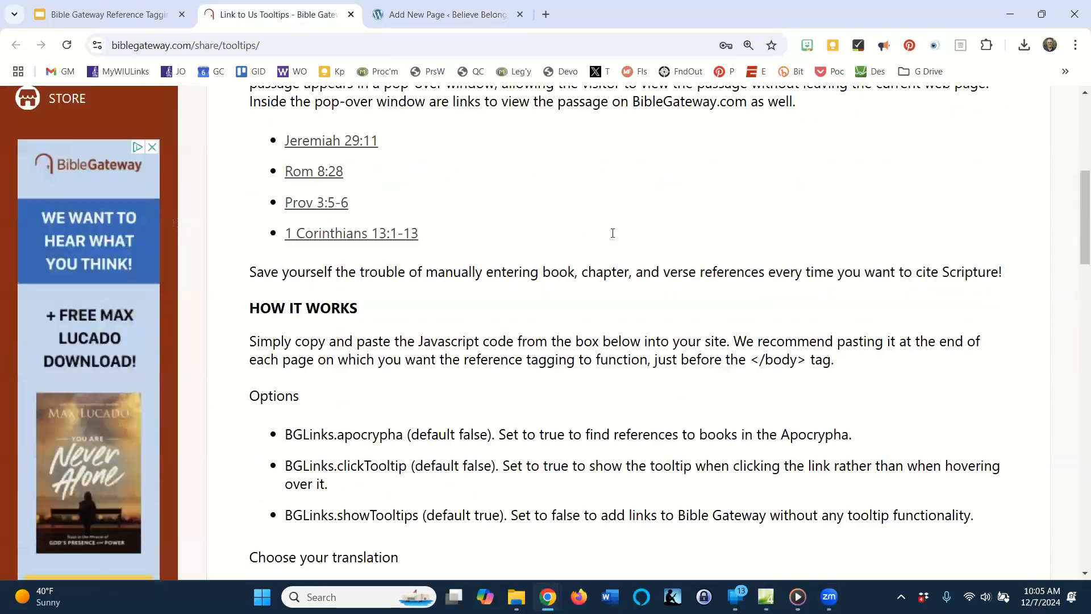
pyautogui.scroll(-7, 600, 392)
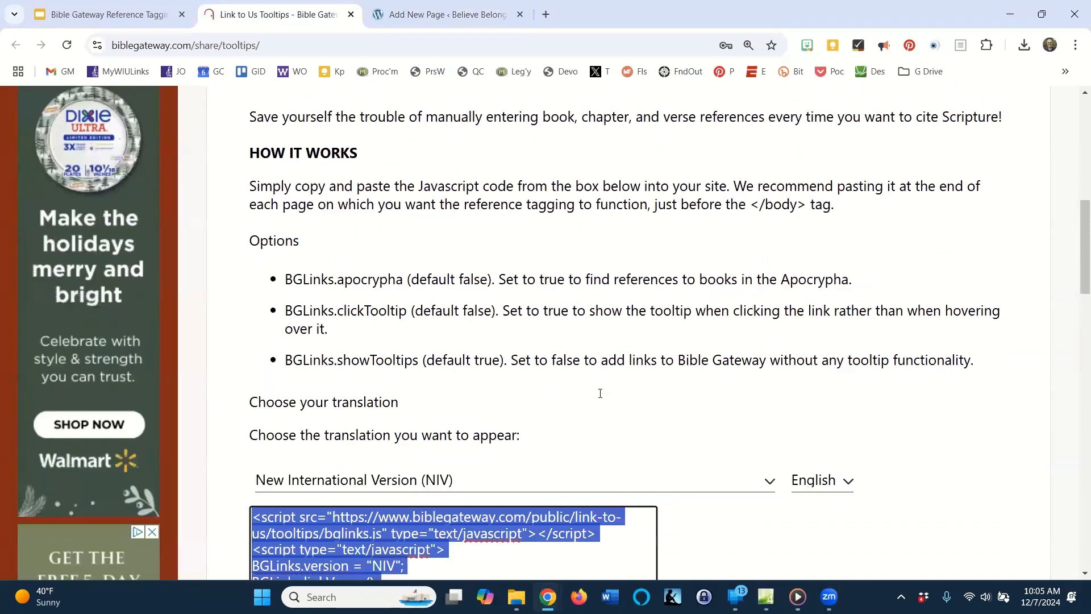
pyautogui.click(523, 347)
pyautogui.hotkey('ctrl', 'a')
pyautogui.hotkey('ctrl', 'c')
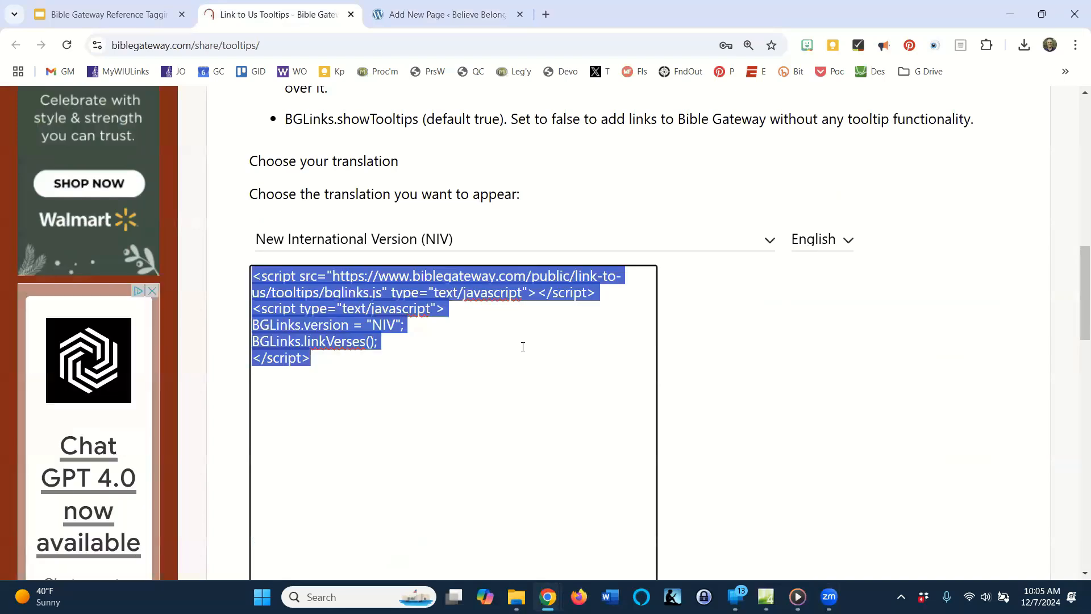
# Return to the page draft, switch it to the code editor and paste the Bible Gateway script on a new line after the closing list comment.
pyautogui.click(465, 17)
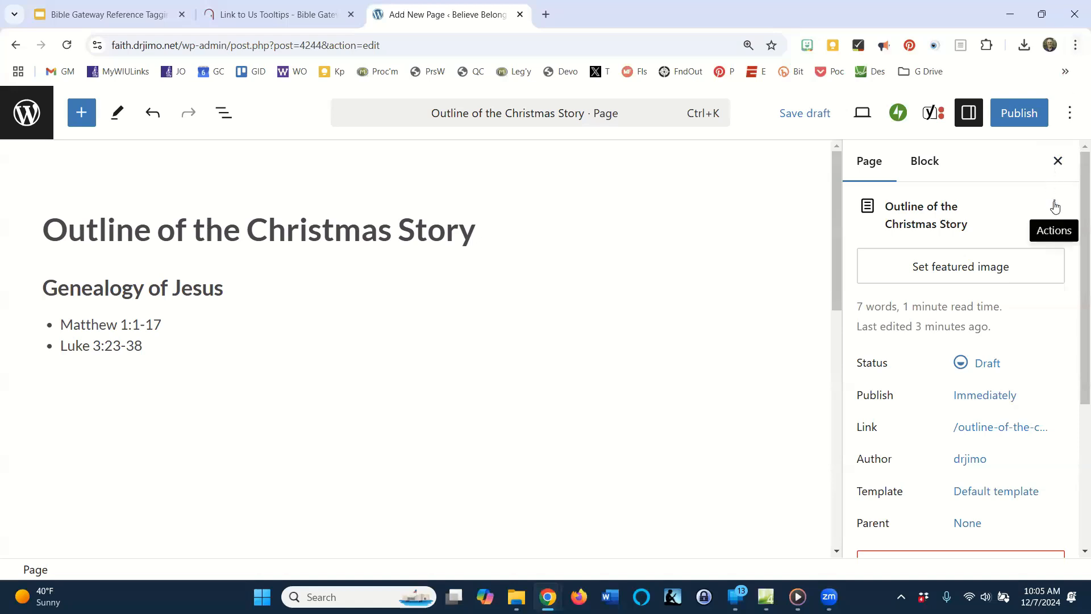
pyautogui.click(1071, 117)
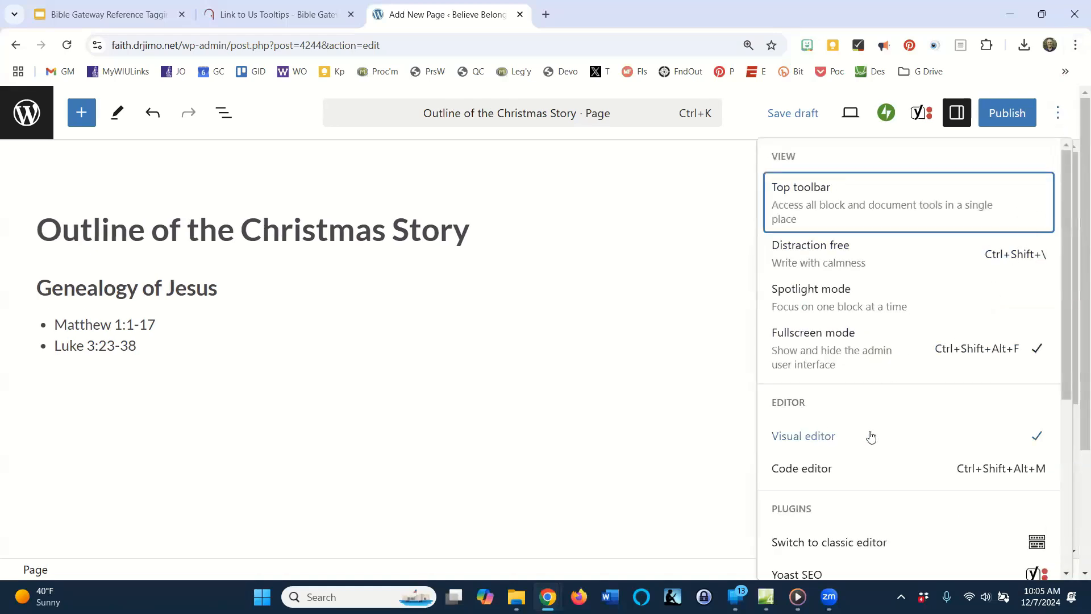
pyautogui.click(802, 469)
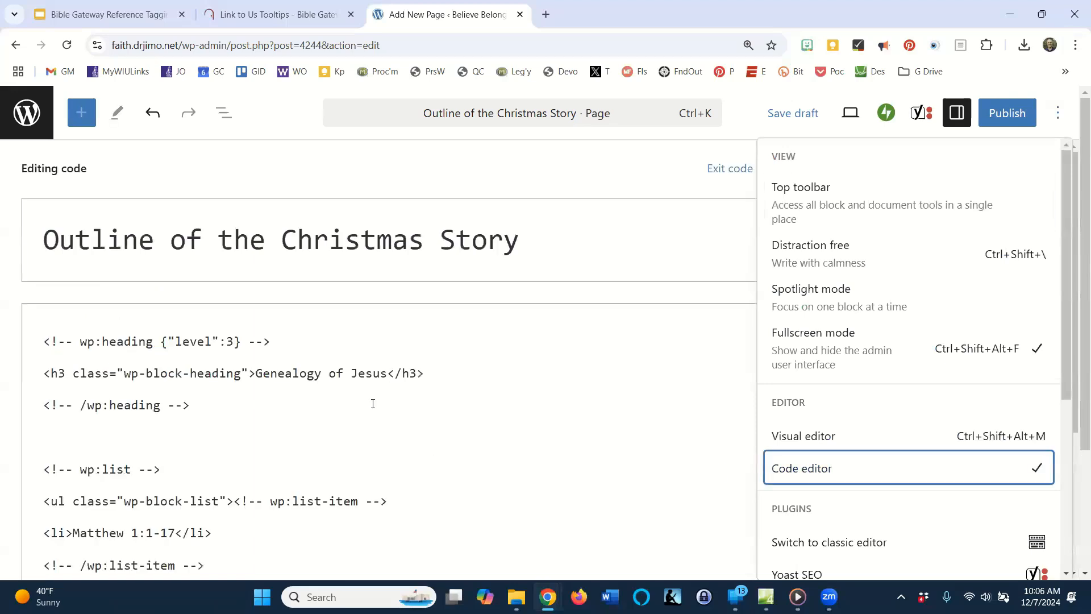
pyautogui.scroll(-10, 393, 370)
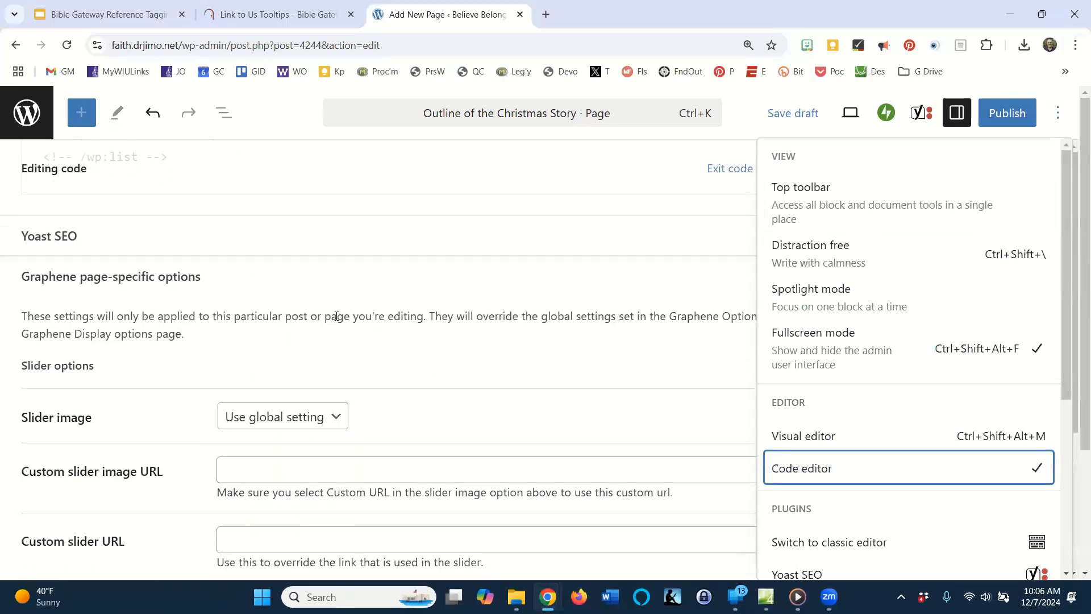
pyautogui.scroll(3, 336, 316)
pyautogui.click(209, 302)
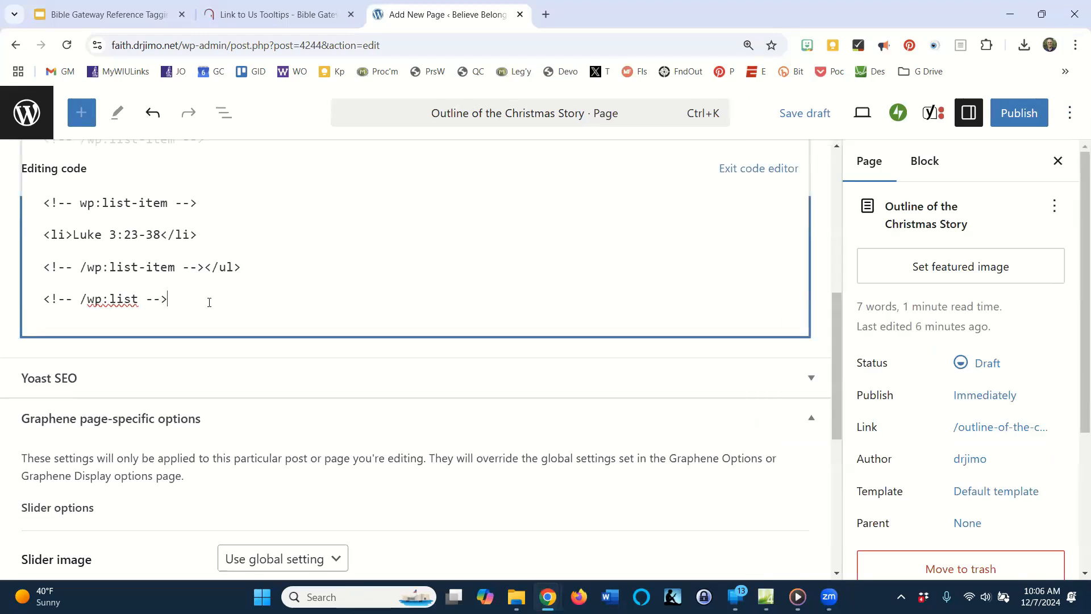
pyautogui.press('Return')
pyautogui.press('Return')
pyautogui.hotkey('ctrl', 'v')
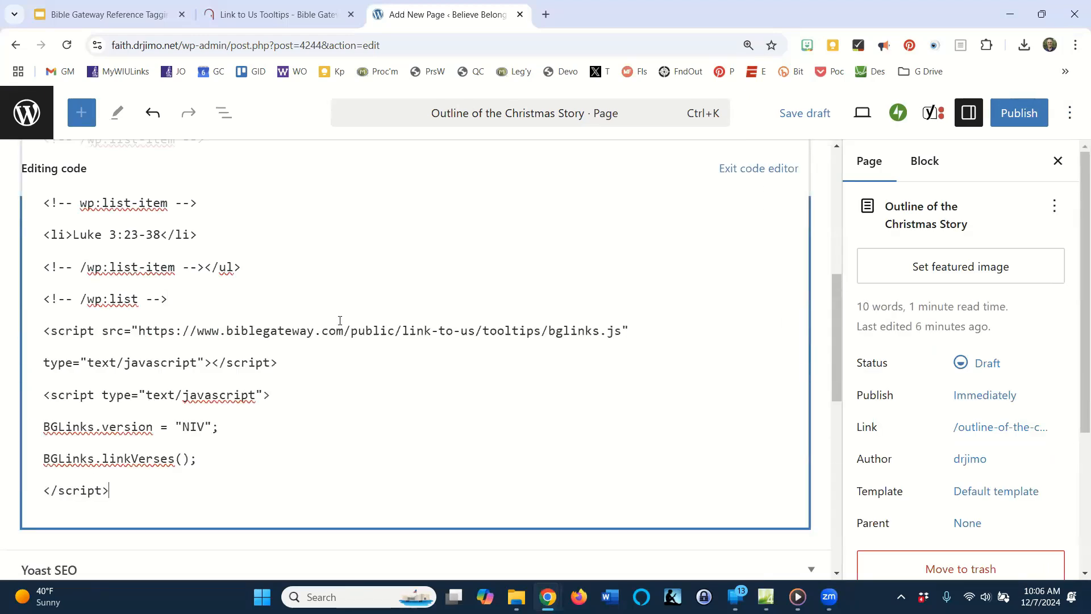
# Publish the "Outline of the Christmas Story" page and view it on the live site.
pyautogui.click(1020, 116)
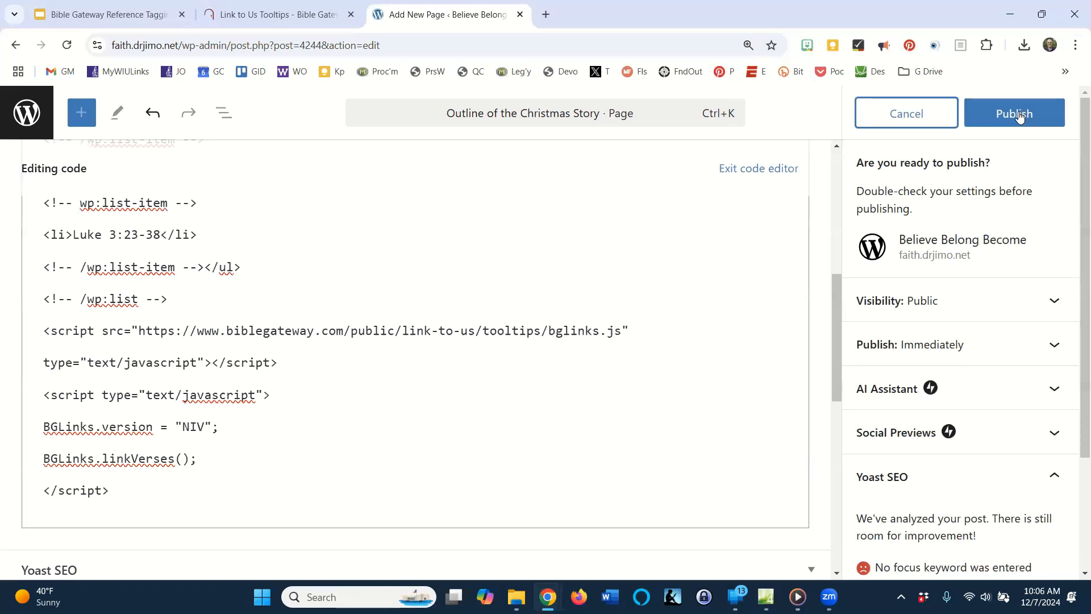
pyautogui.click(1019, 115)
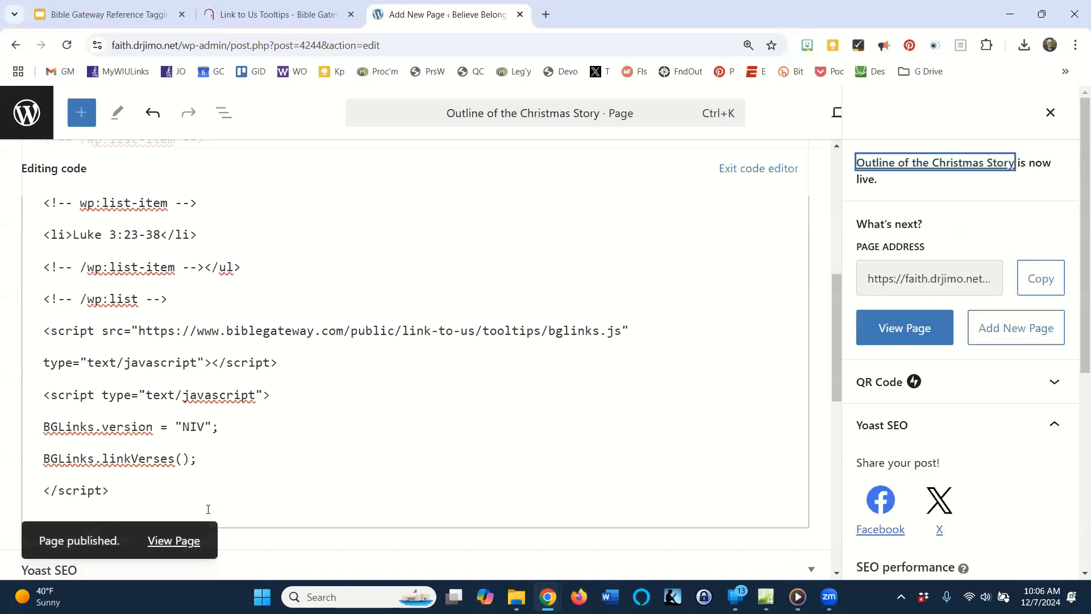
pyautogui.click(178, 541)
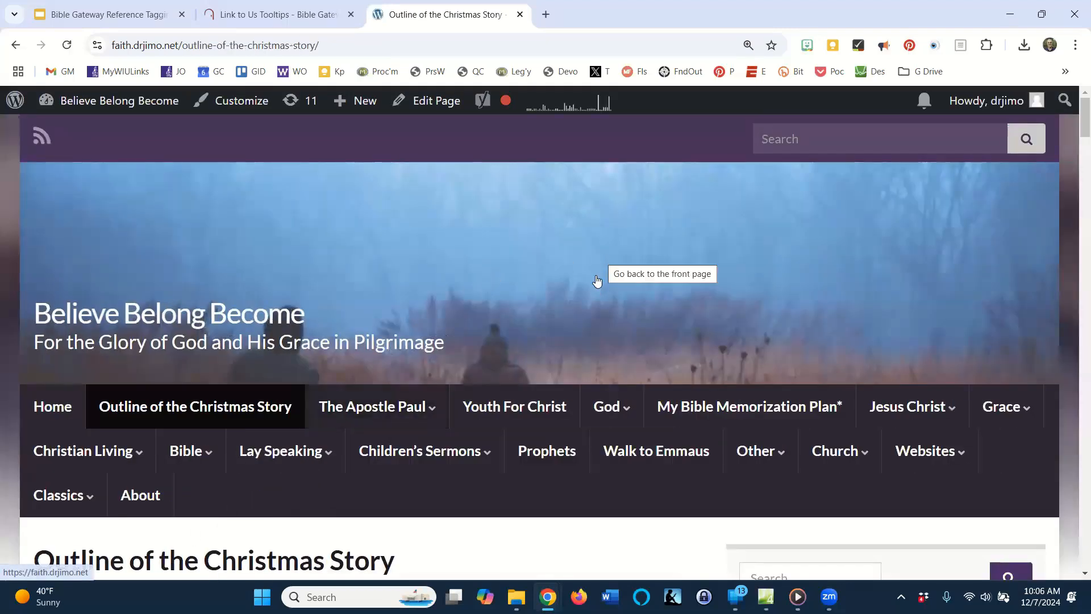
# Check the Bible Gateway tooltip on the Matthew 1:1-17 reference and open the linked passage.
pyautogui.scroll(-5, 593, 270)
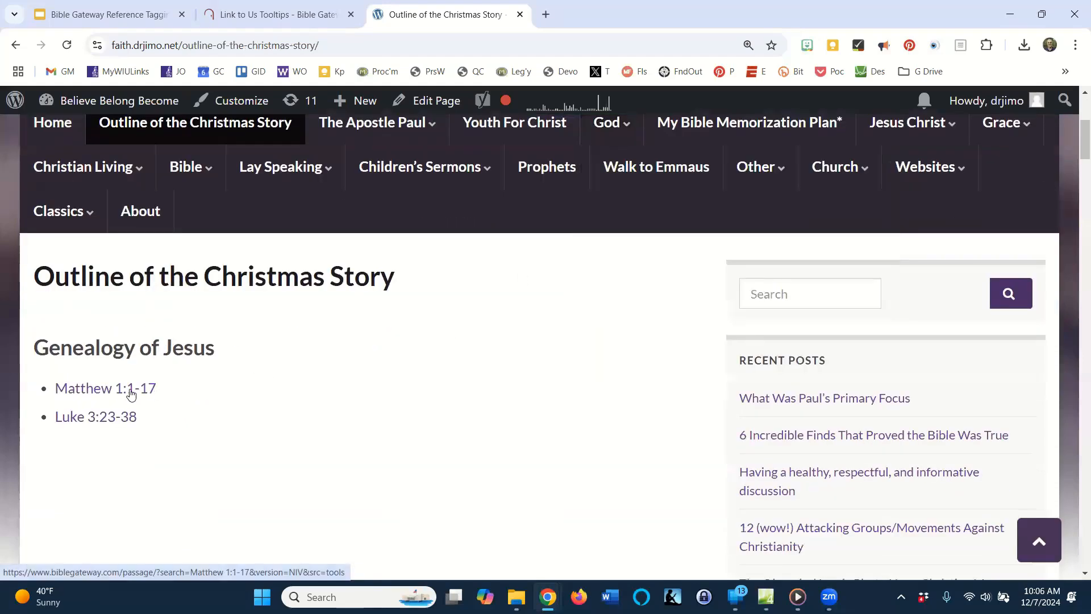
pyautogui.moveTo(131, 393)
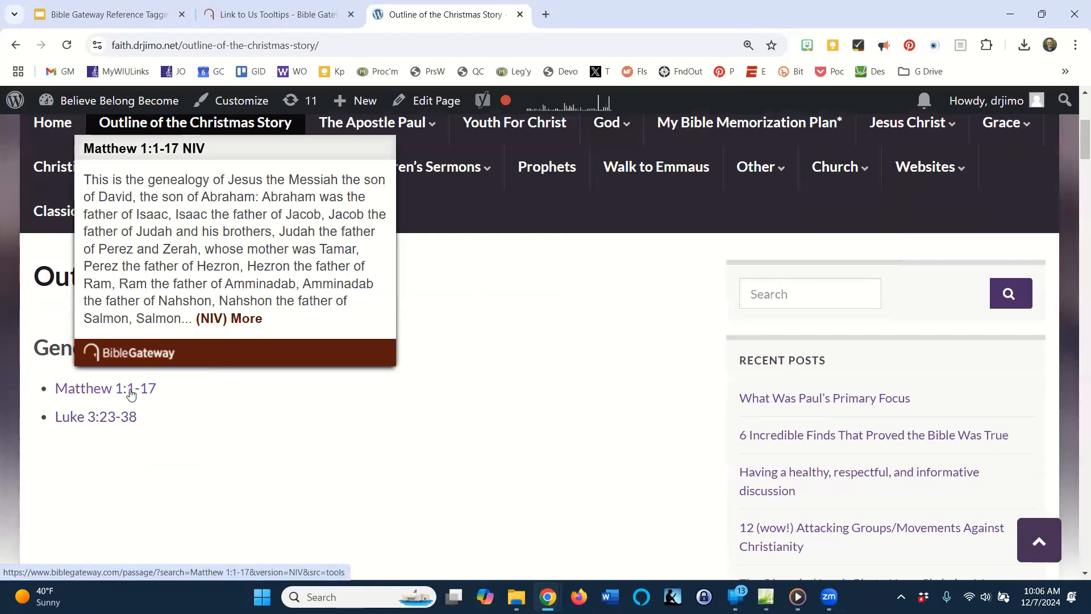
pyautogui.moveTo(109, 425)
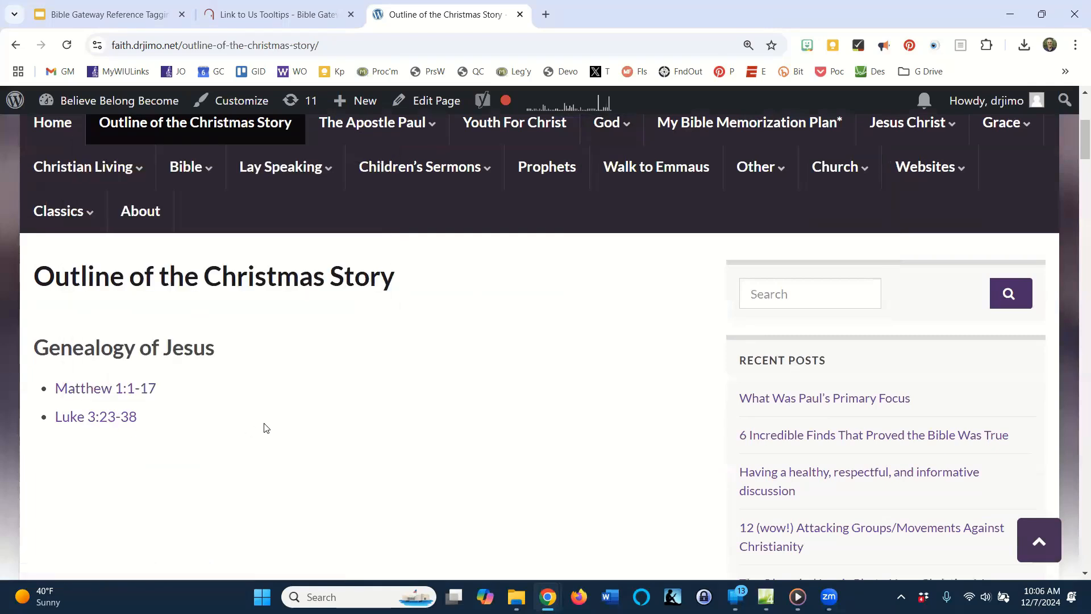
pyautogui.click(86, 389)
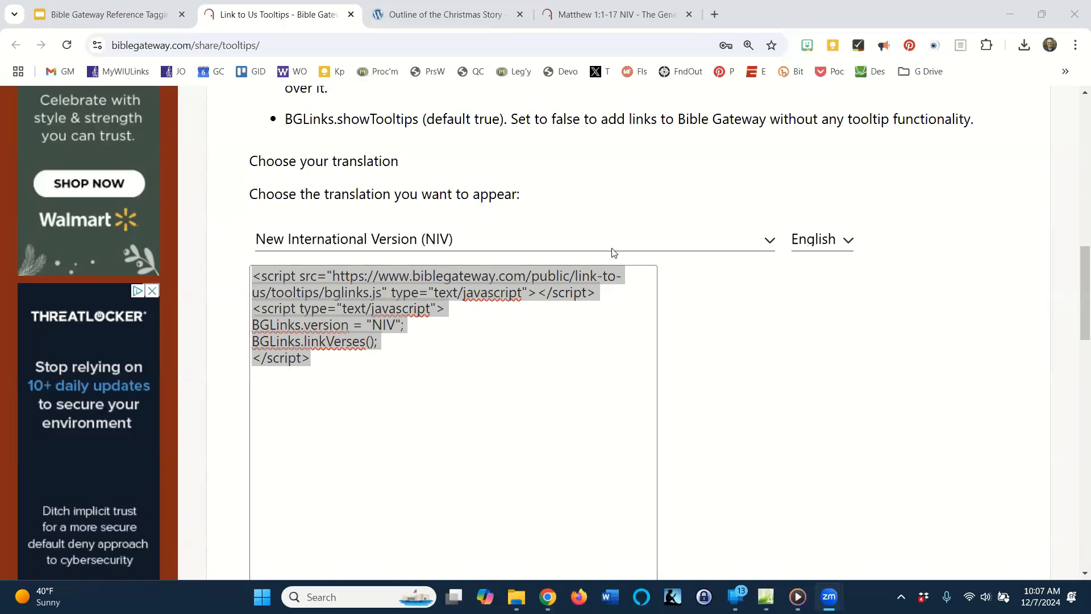
# On the Bible Gateway tooltips page, change the script's translation to English Standard Version (ESV).
pyautogui.click(771, 242)
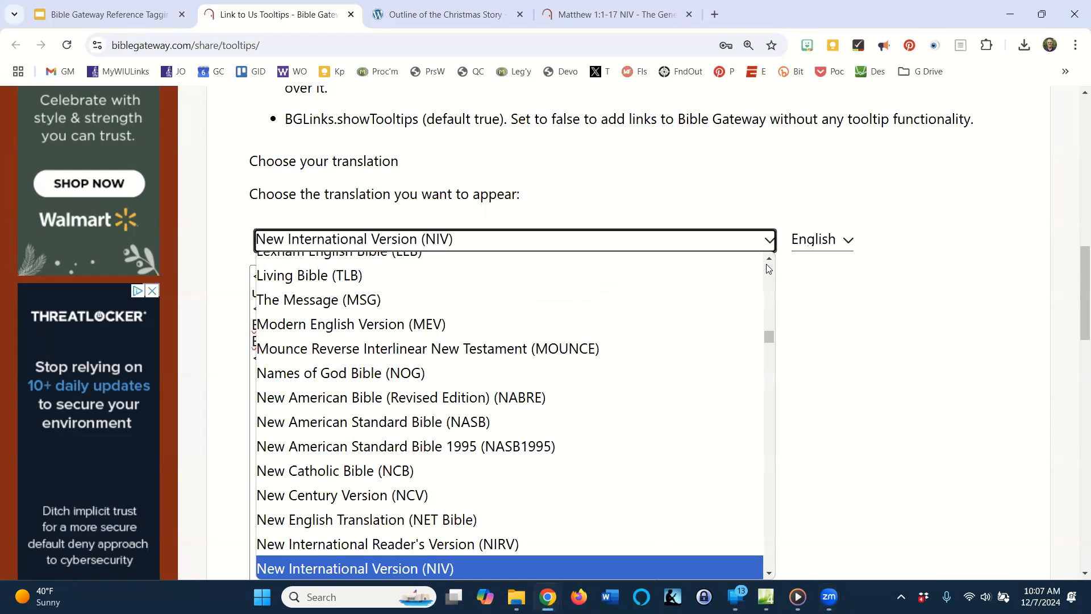
pyautogui.press('Up')
pyautogui.press('Up')
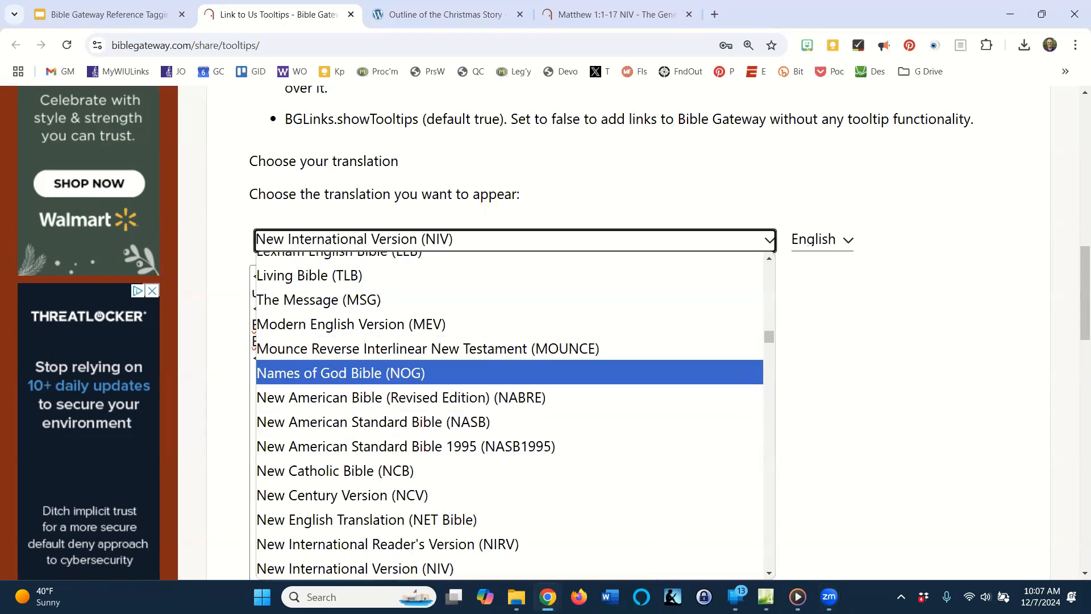
pyautogui.press('Escape')
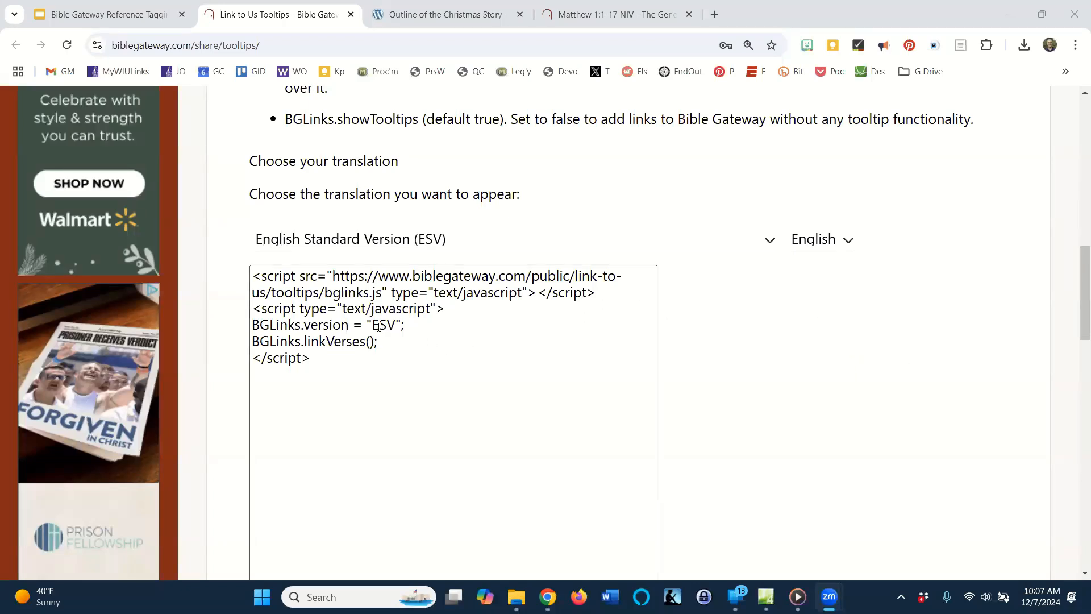
pyautogui.click(437, 327)
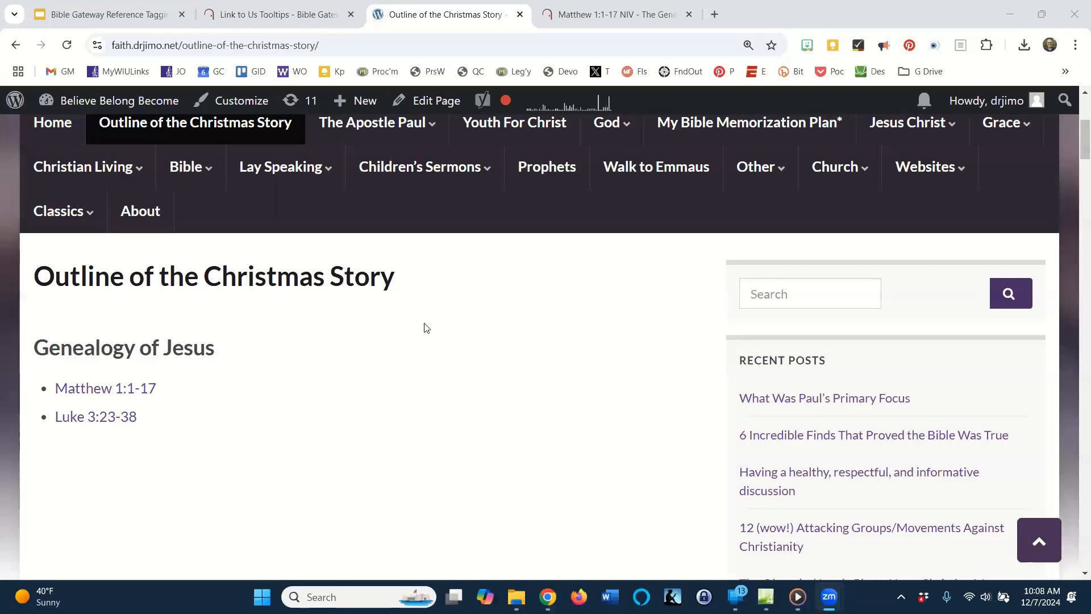
# Reopen the published "Outline of the Christmas Story" page for editing and switch it to the visual editor.
pyautogui.click(441, 103)
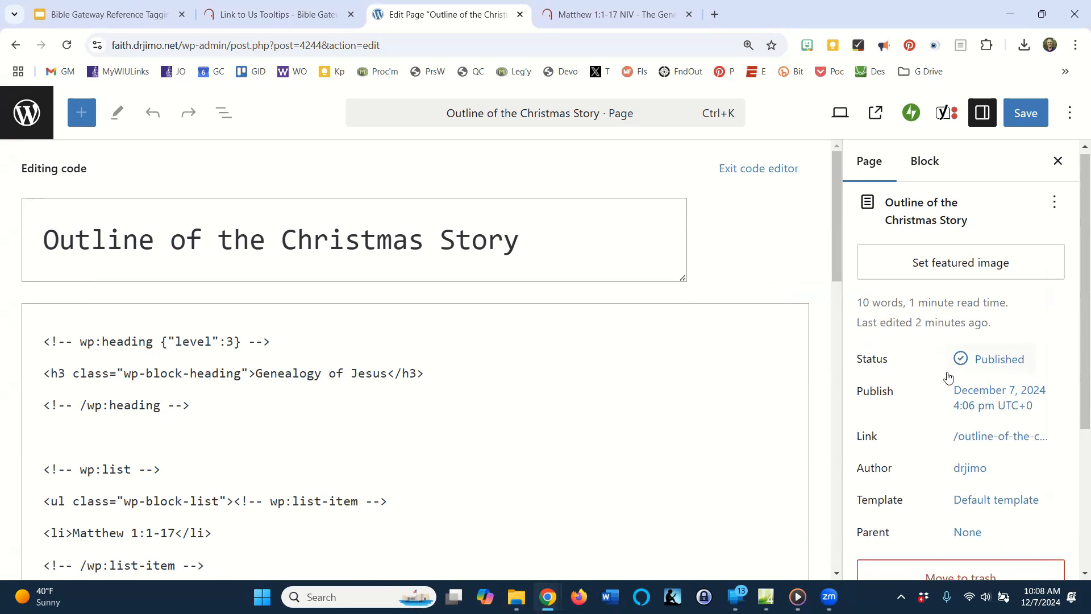
pyautogui.scroll(-4, 948, 377)
pyautogui.scroll(5, 948, 377)
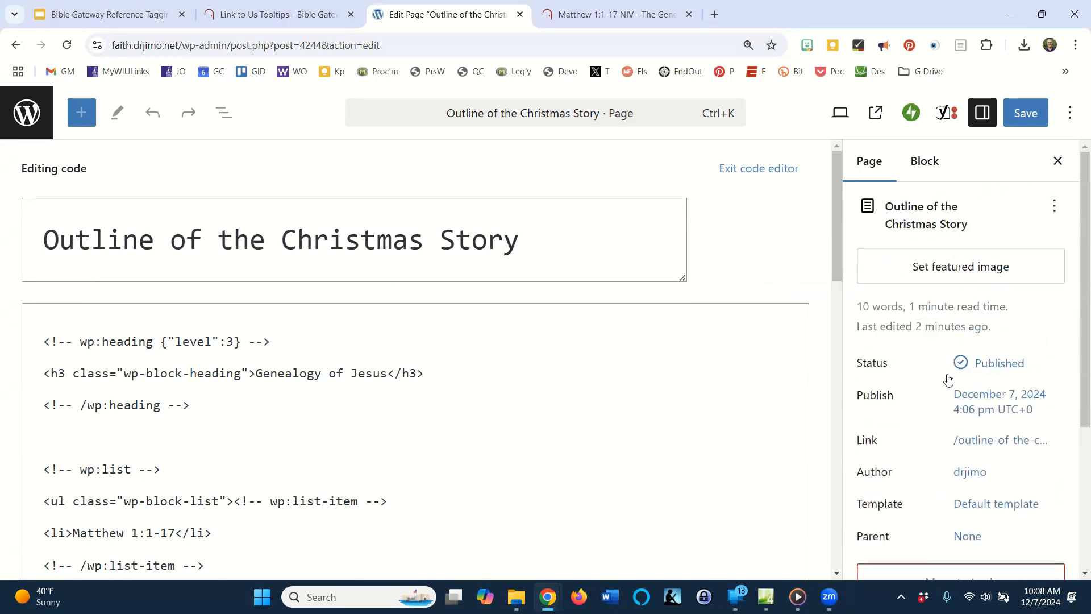
pyautogui.click(1070, 116)
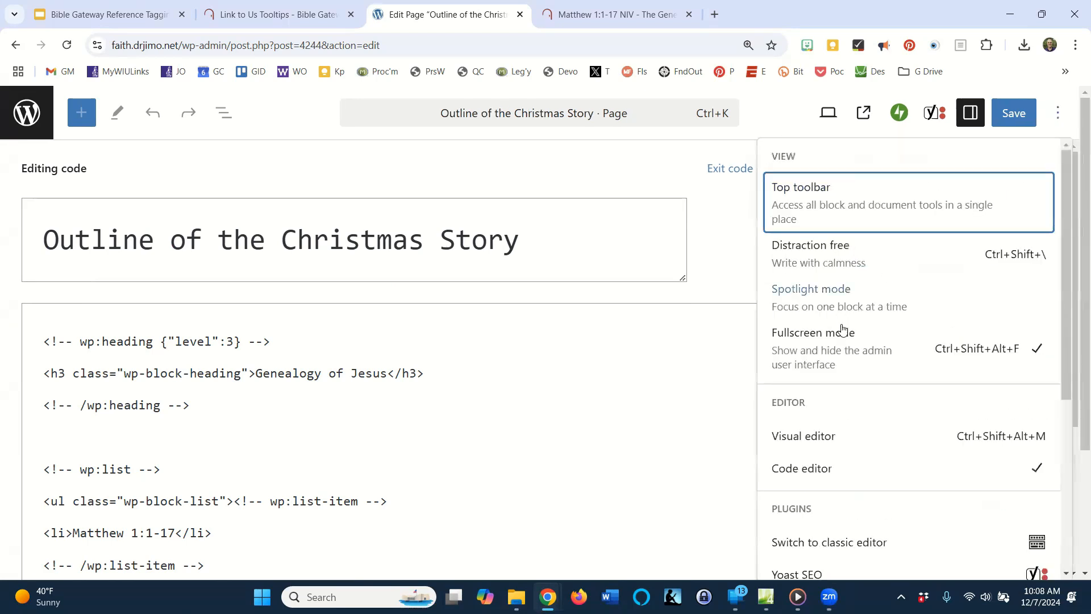
pyautogui.click(799, 441)
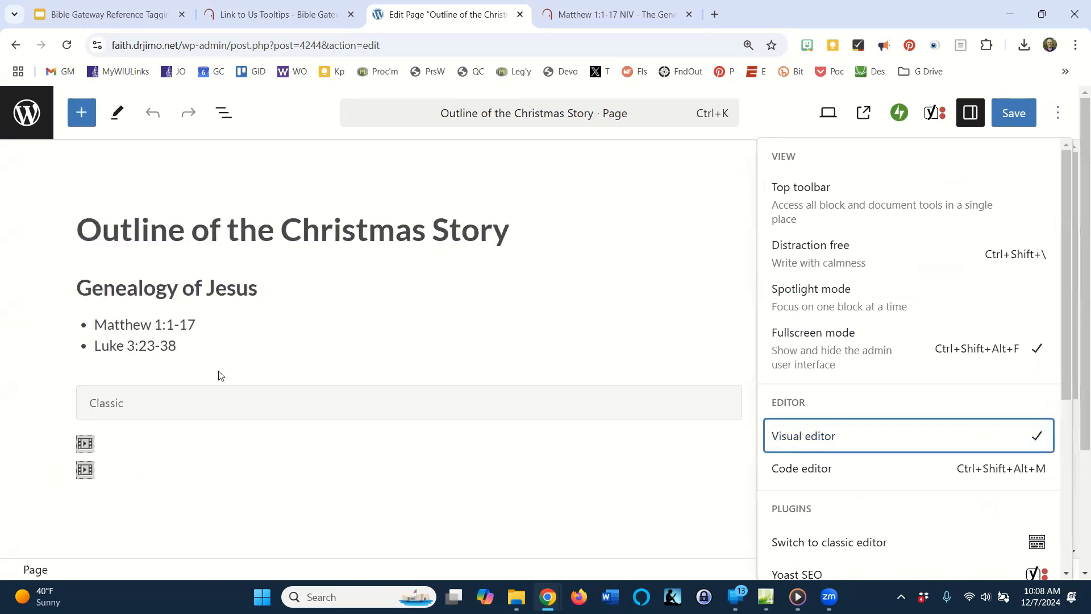
# Append descriptions beginning "Matthew traces Jesus’ lineage" and "Luke provides a genealogy" to the Matthew and Luke list items, and save the page.
pyautogui.click(220, 328)
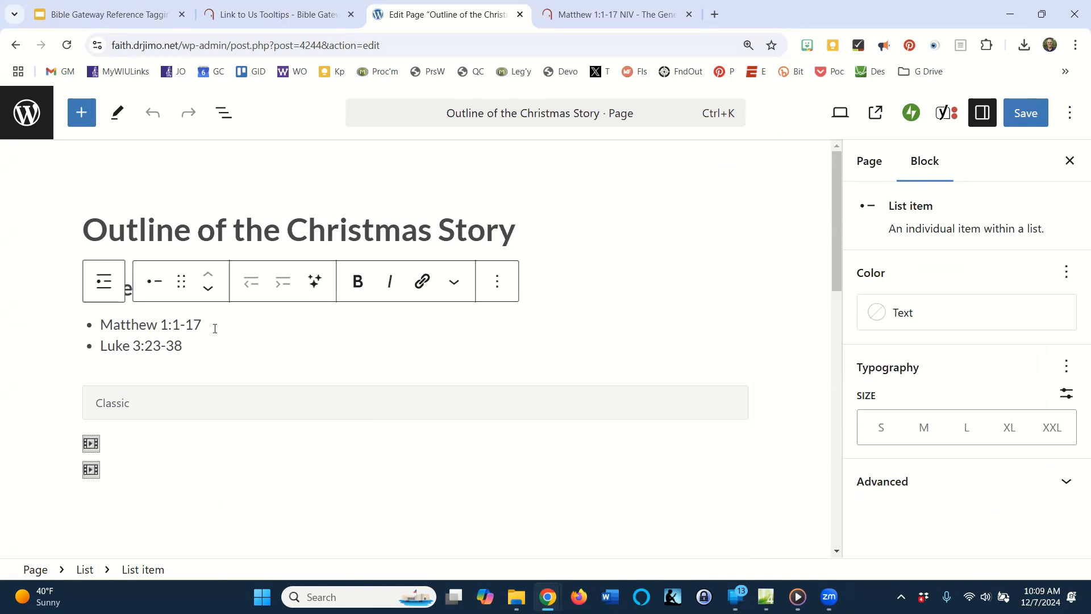
pyautogui.write(': Matthew traces Jesus’ lineage from Abraham through King David to Joseph, highlighting His fulfillment of Jewish messianic prophecies.')
pyautogui.click(206, 349)
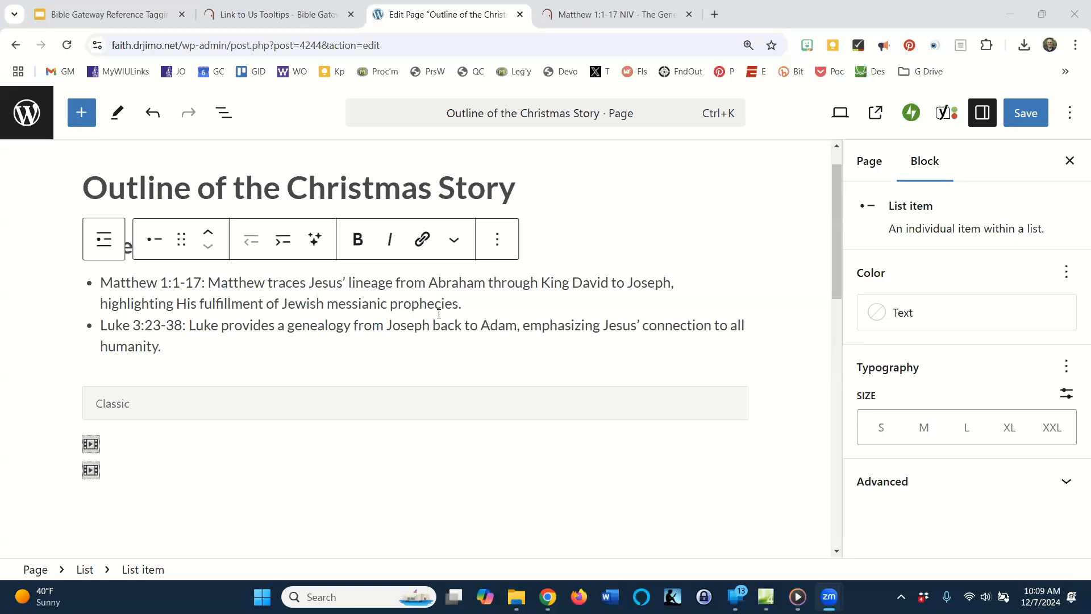
pyautogui.click(508, 306)
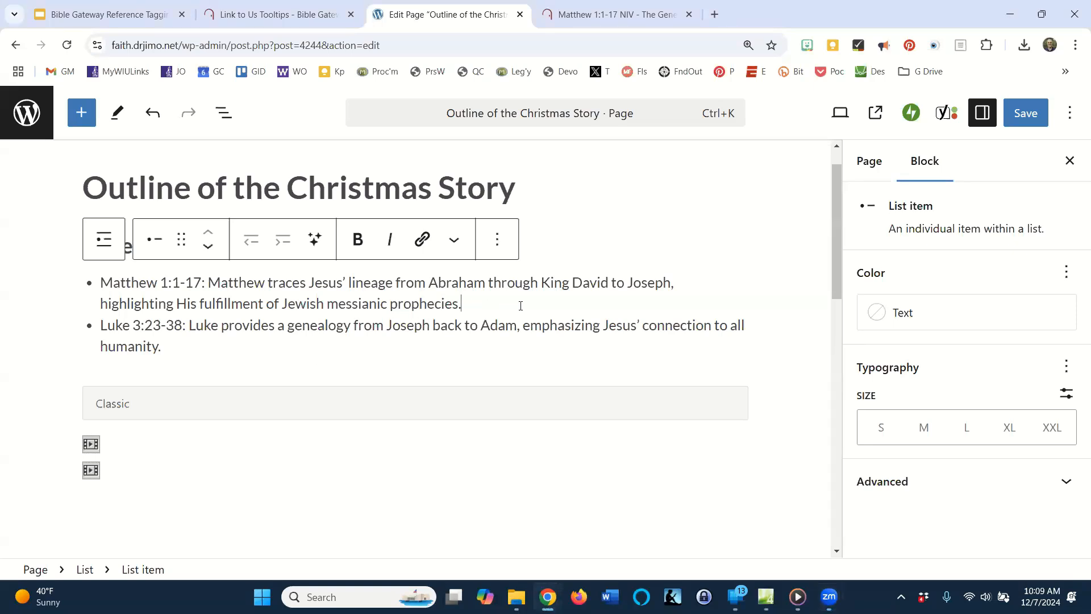
pyautogui.click(1030, 116)
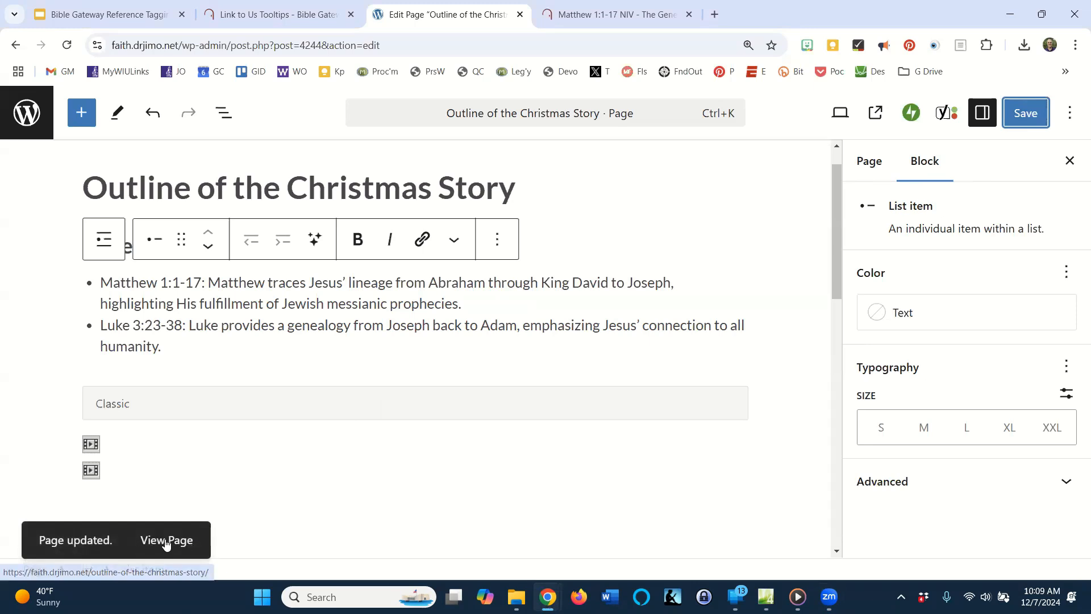
# View the updated Christmas story page to check its Scripture references, and reopen it for editing.
pyautogui.click(167, 541)
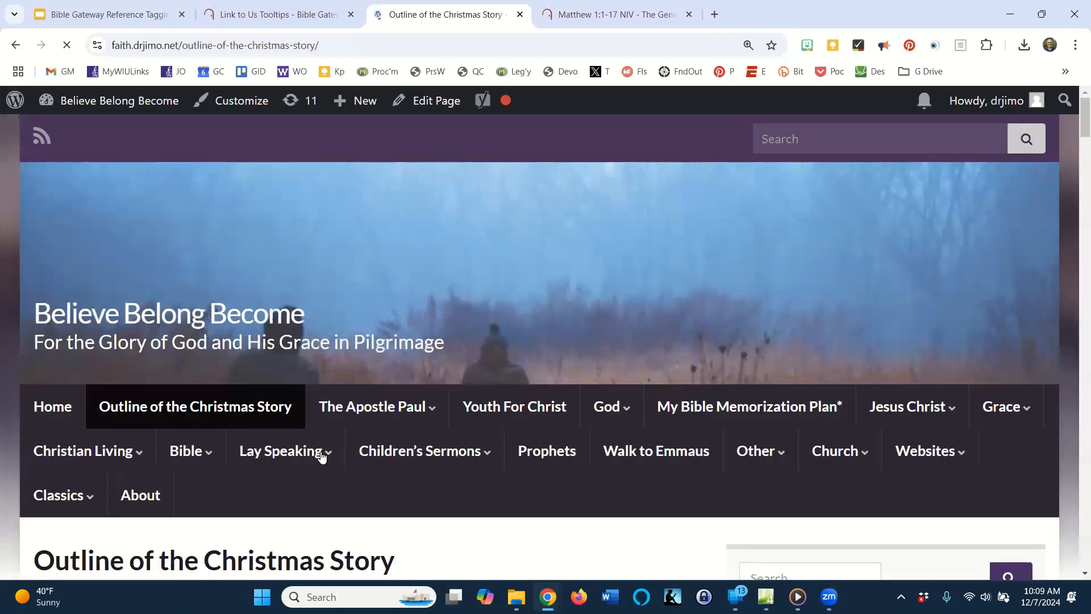
pyautogui.scroll(-3, 321, 453)
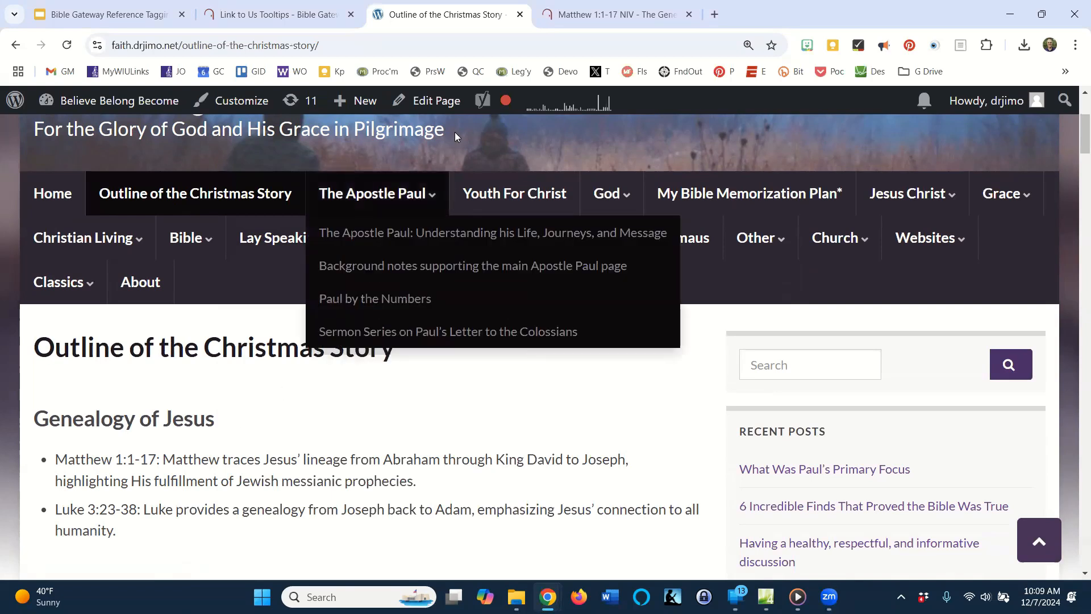
pyautogui.click(447, 107)
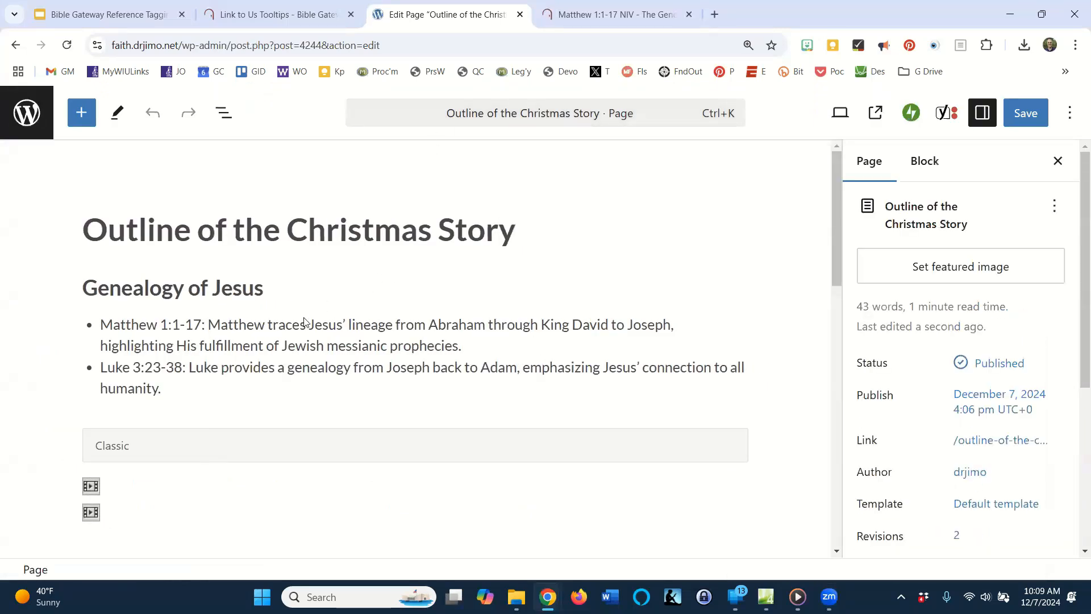
# Convert the Classic block below the genealogy list to blocks.
pyautogui.click(144, 451)
pyautogui.click(234, 401)
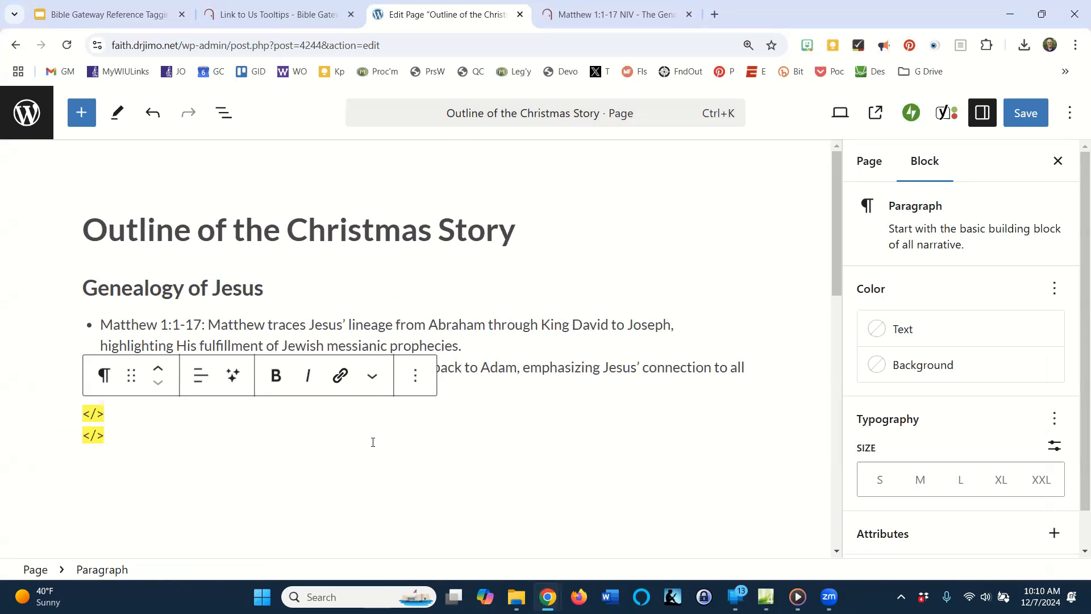
pyautogui.click(526, 342)
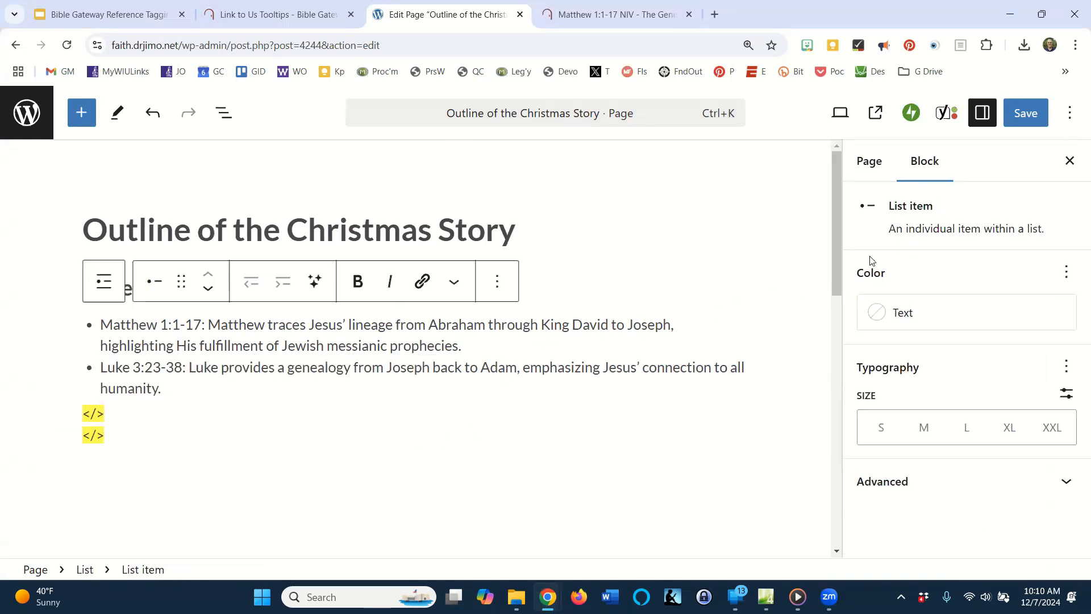
# Switch the page to the code editor and examine the Bible Gateway script below the list for inserted <br> tags.
pyautogui.click(1070, 118)
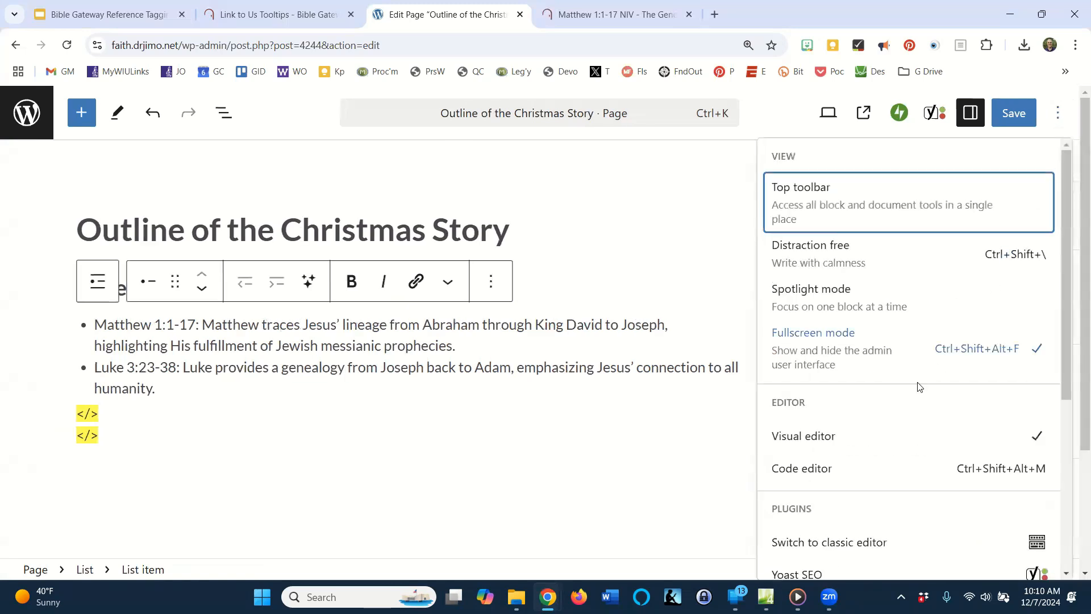
pyautogui.click(798, 473)
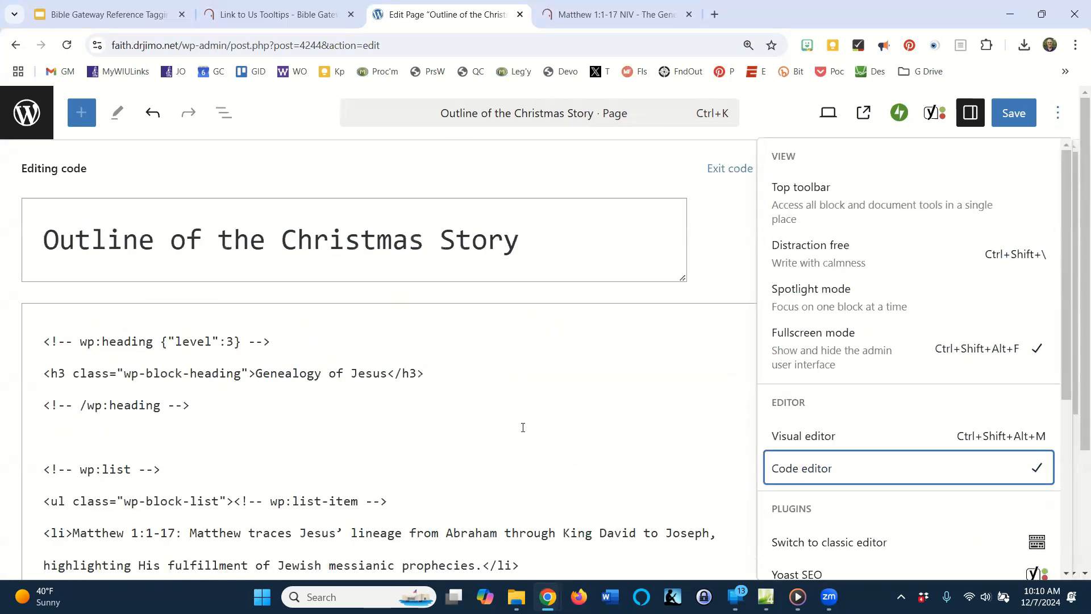
pyautogui.scroll(-20, 523, 427)
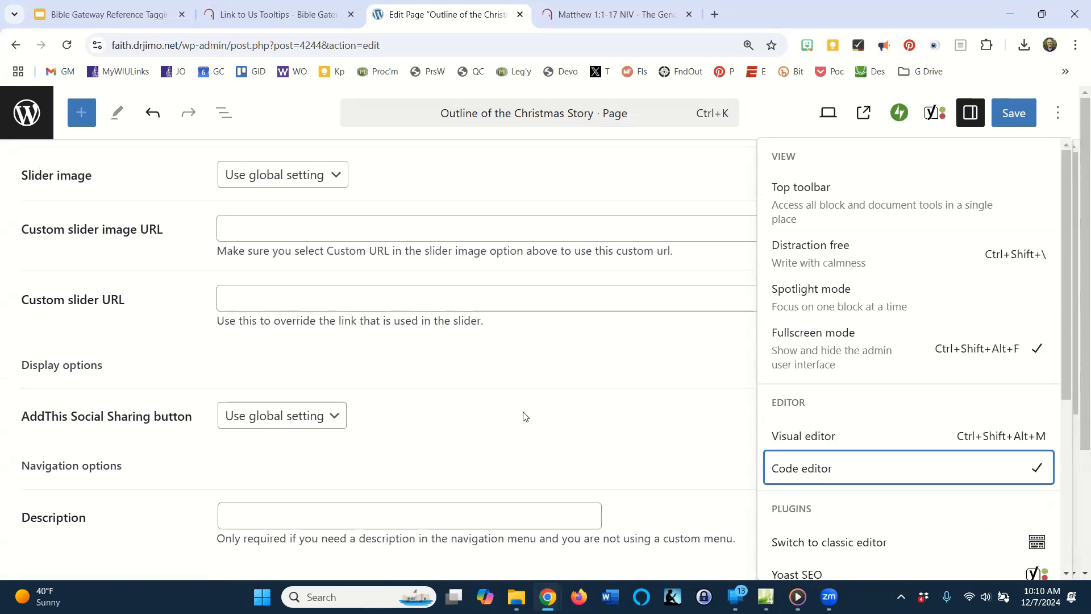
pyautogui.scroll(10, 524, 416)
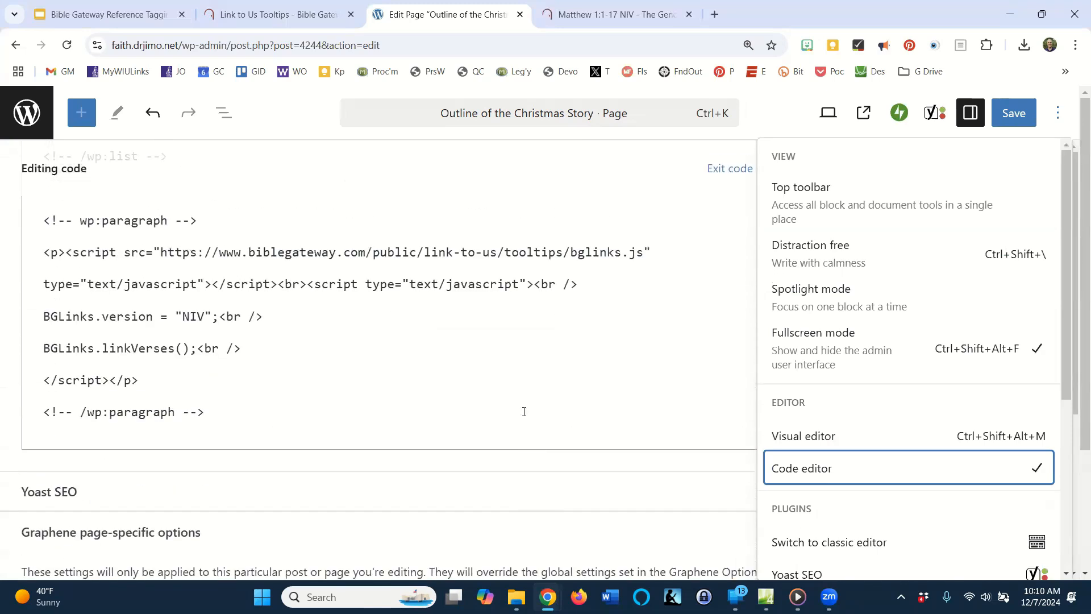
pyautogui.scroll(1, 524, 411)
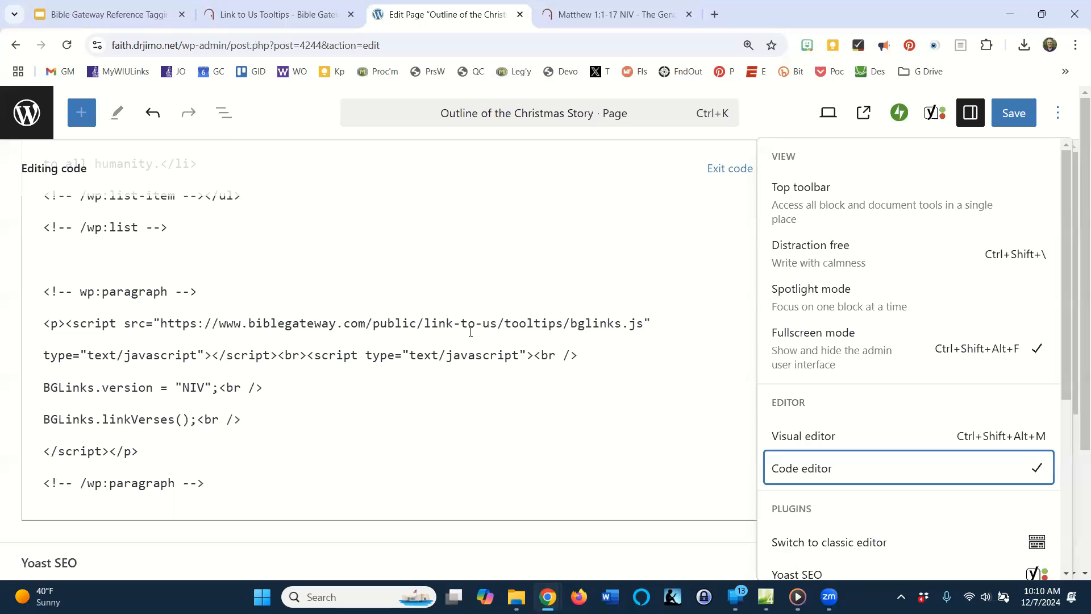
pyautogui.moveTo(306, 355); pyautogui.dragTo(281, 359)
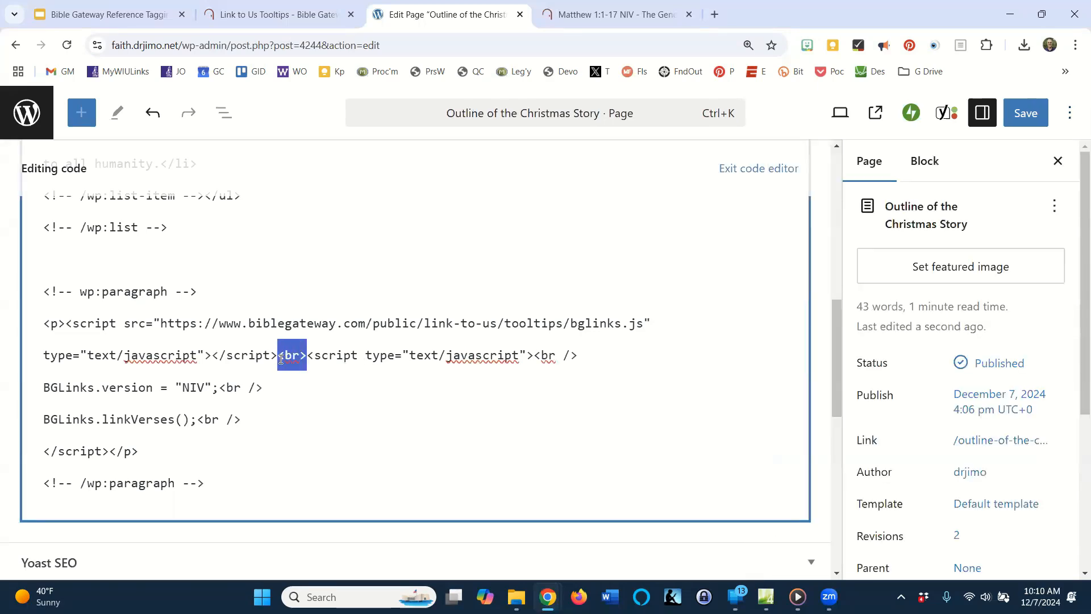
pyautogui.click(547, 380)
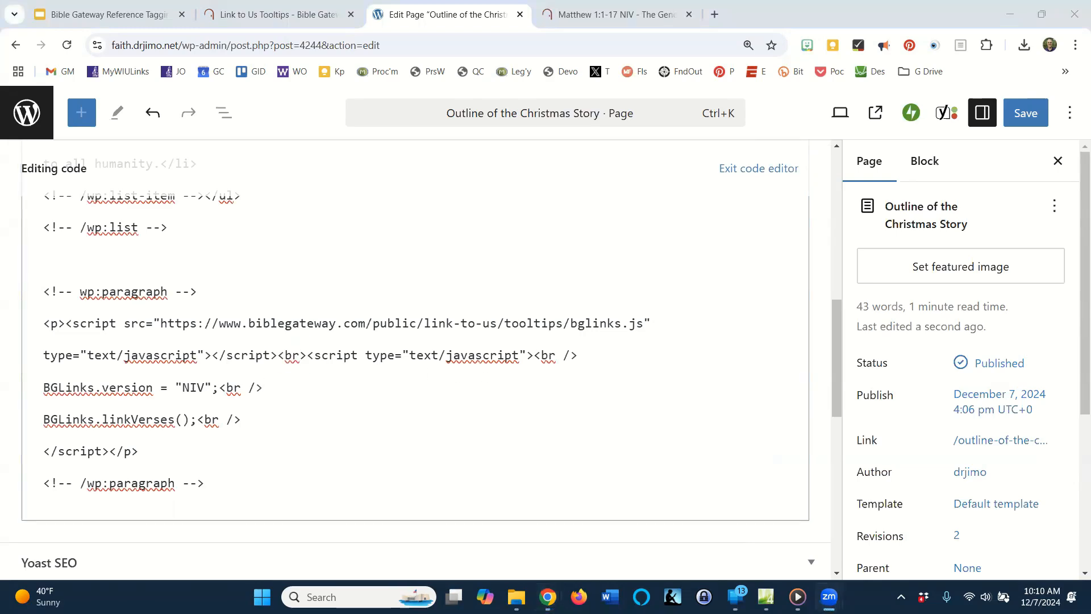
# Search the page code for "<br" and compare the script with the original on the Bible Gateway tooltips page.
pyautogui.hotkey('ctrl', 'f')
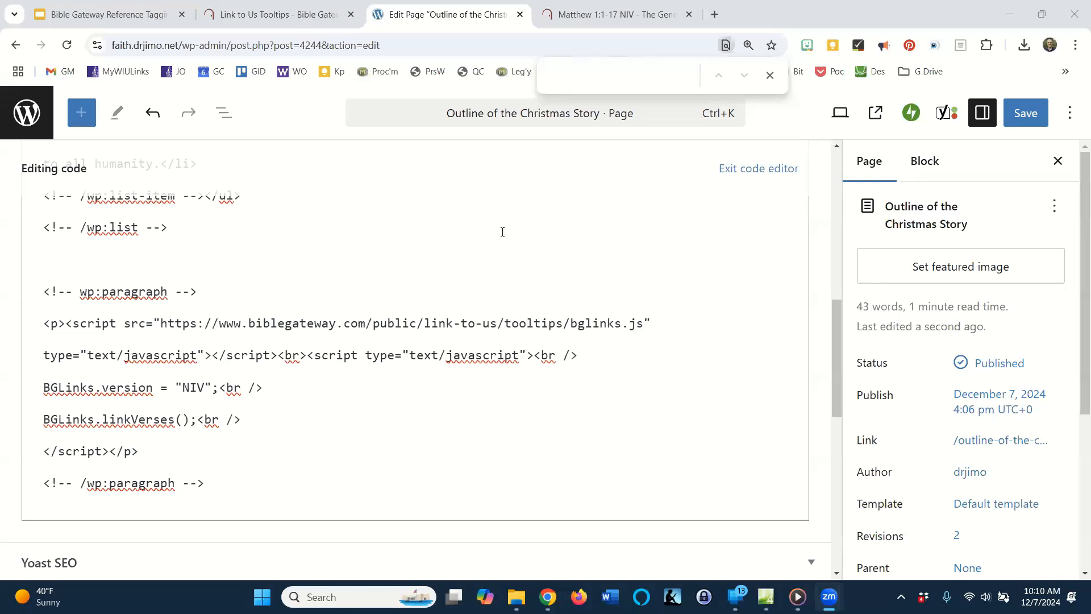
pyautogui.click(579, 75)
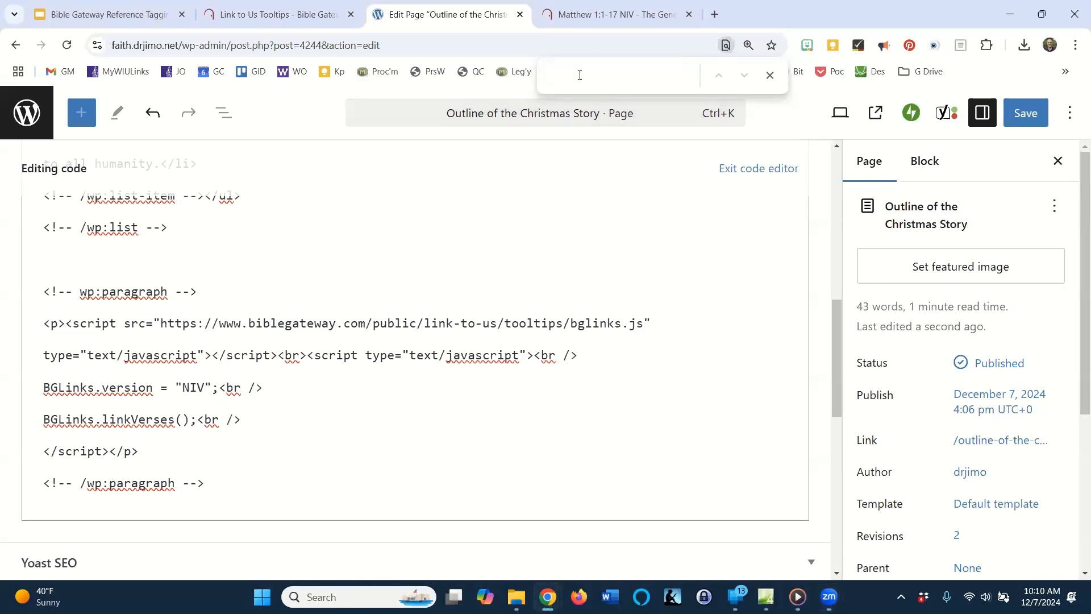
pyautogui.write('<br')
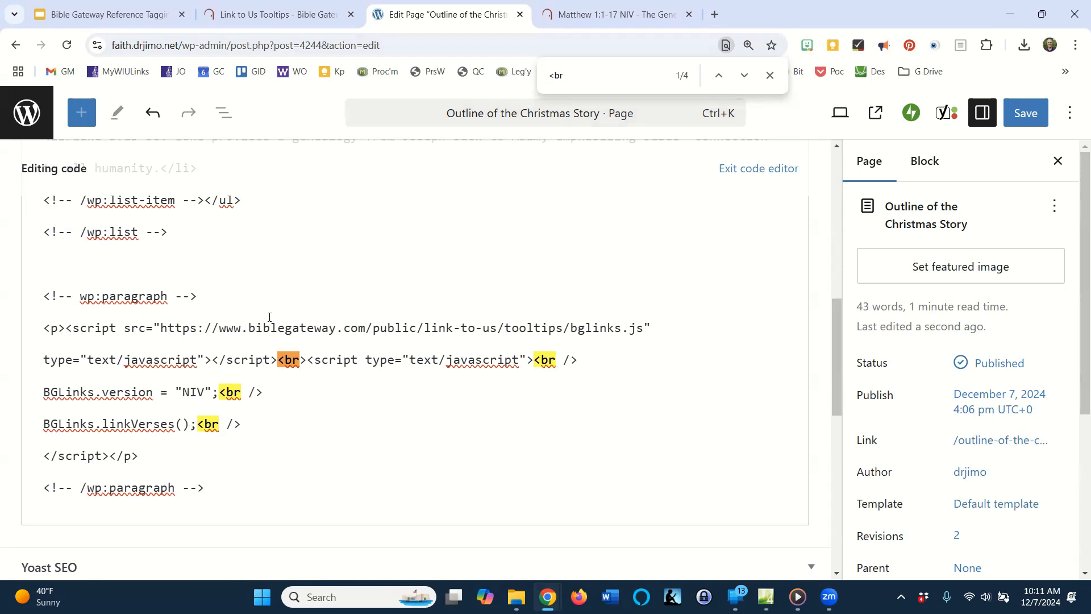
pyautogui.click(299, 16)
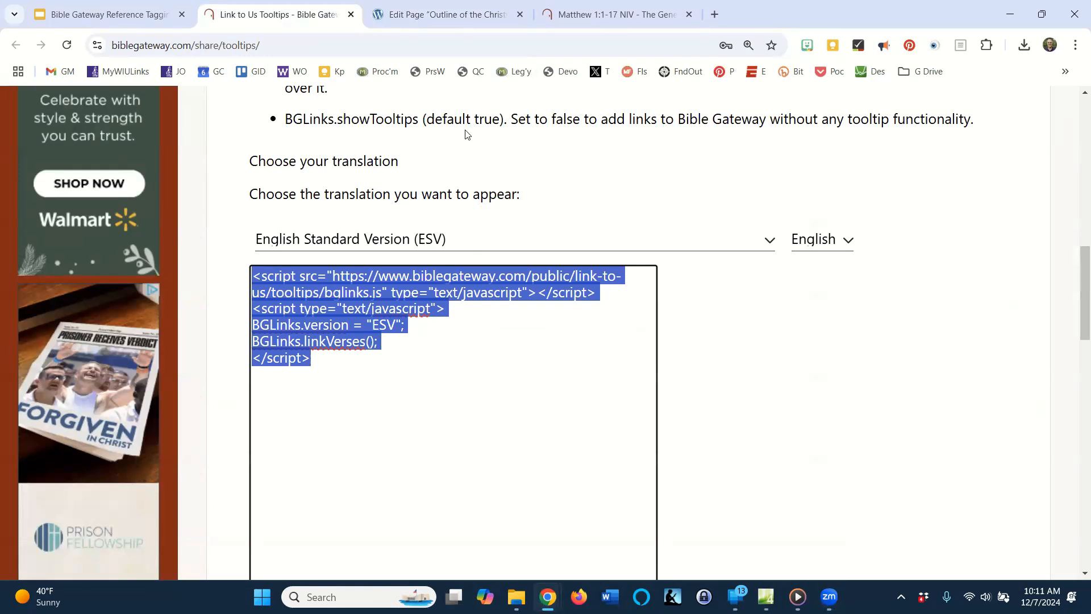
pyautogui.click(465, 23)
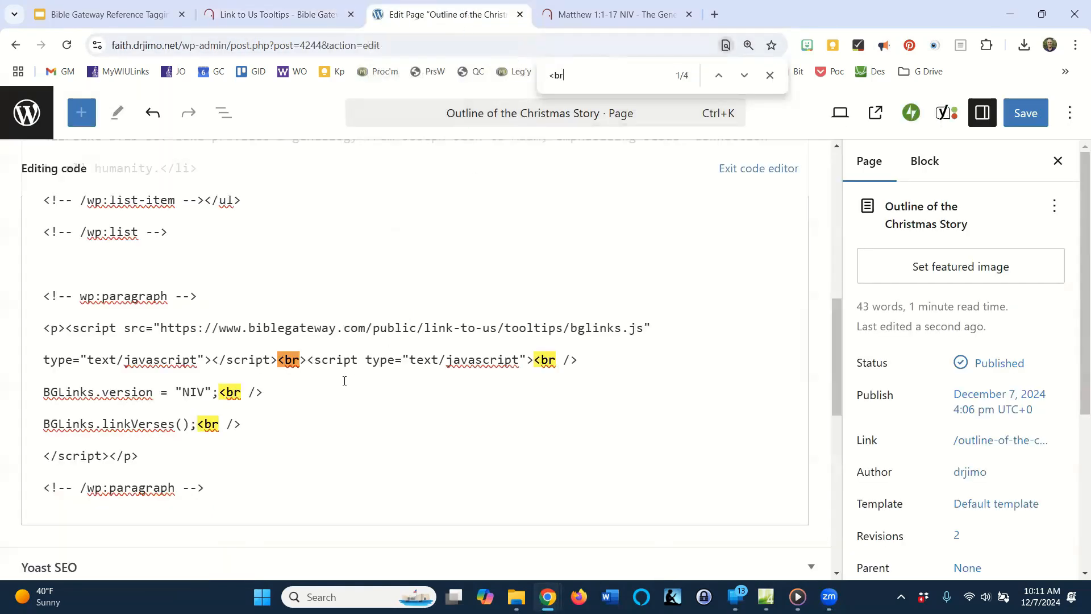
# Delete all the <br> tags from the Bible Gateway script in the page code and save the page.
pyautogui.click(308, 361)
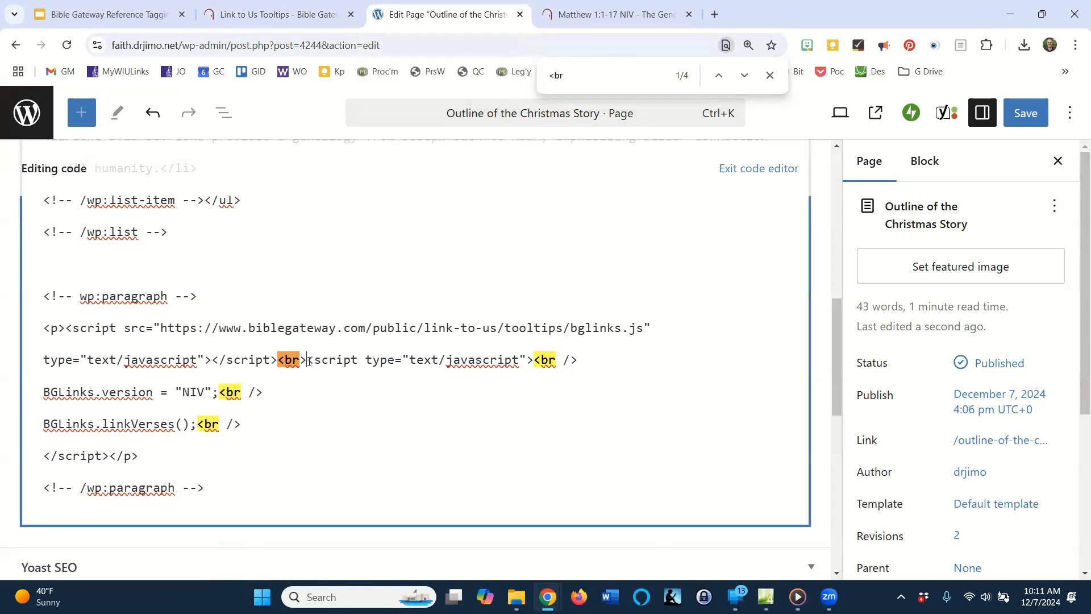
pyautogui.hotkey('shift', 'Left')
pyautogui.hotkey('shift', 'Left')
pyautogui.hotkey('shift', 'Left')
pyautogui.hotkey('shift', 'Left')
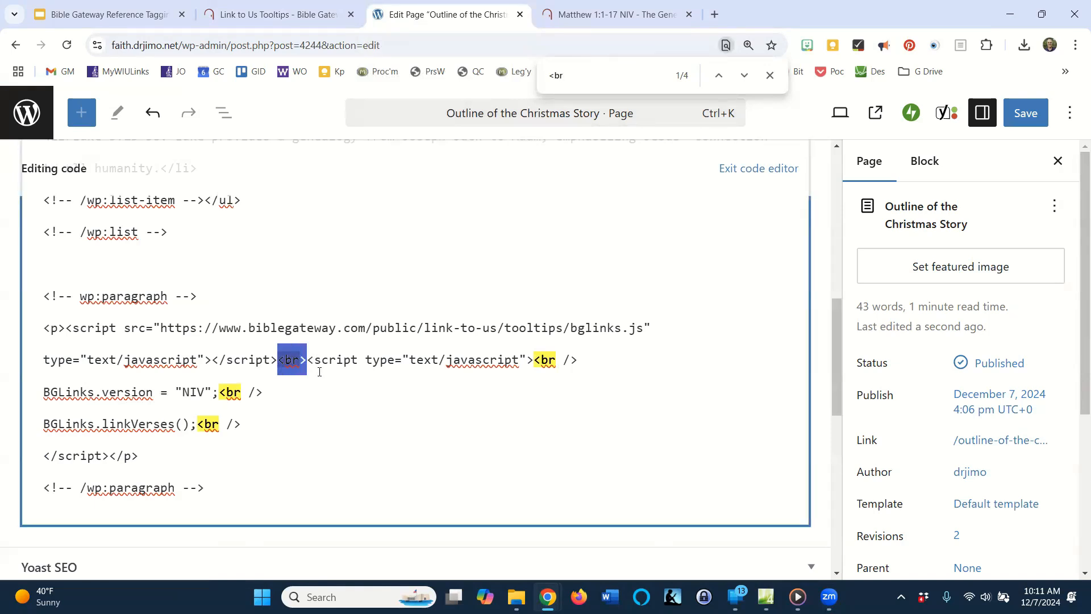
pyautogui.press('BackSpace')
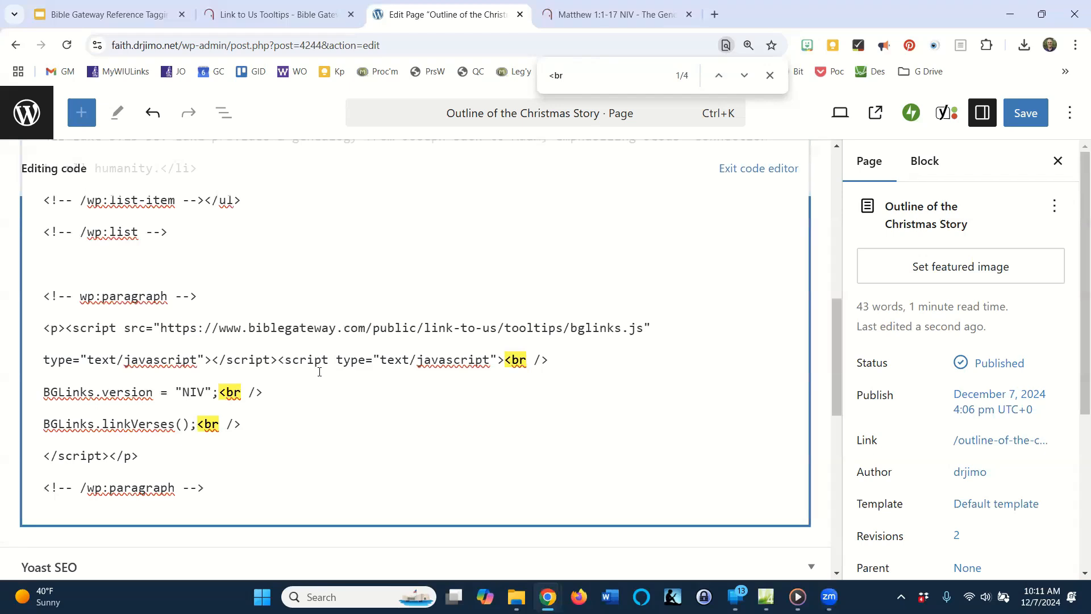
pyautogui.hotkey('shift', 'Left')
pyautogui.hotkey('shift', 'Left')
pyautogui.hotkey('shift', 'Left')
pyautogui.hotkey('shift', 'Left')
pyautogui.hotkey('shift', 'Left')
pyautogui.hotkey('shift', 'Left')
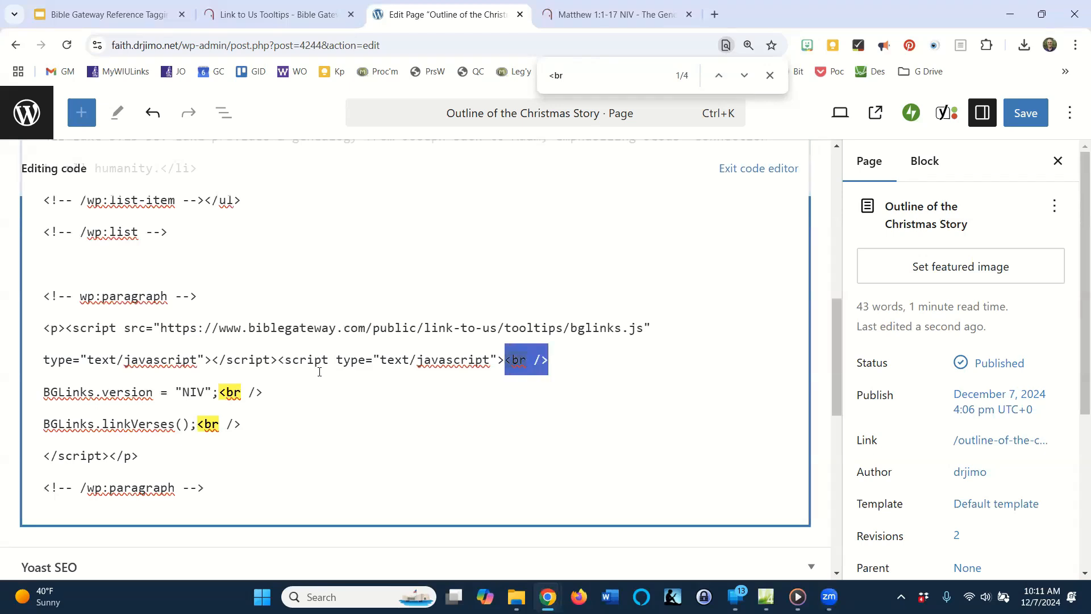
pyautogui.press('BackSpace')
pyautogui.hotkey('shift', 'Left')
pyautogui.hotkey('shift', 'Left')
pyautogui.hotkey('shift', 'Left')
pyautogui.hotkey('shift', 'Left')
pyautogui.hotkey('shift', 'Left')
pyautogui.hotkey('shift', 'Left')
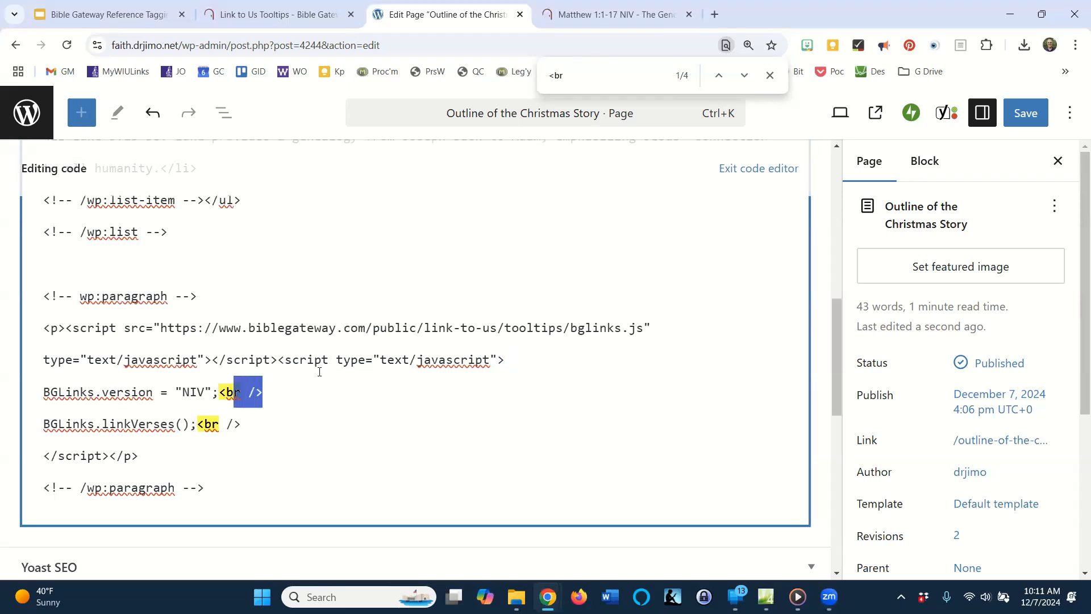
pyautogui.press('BackSpace')
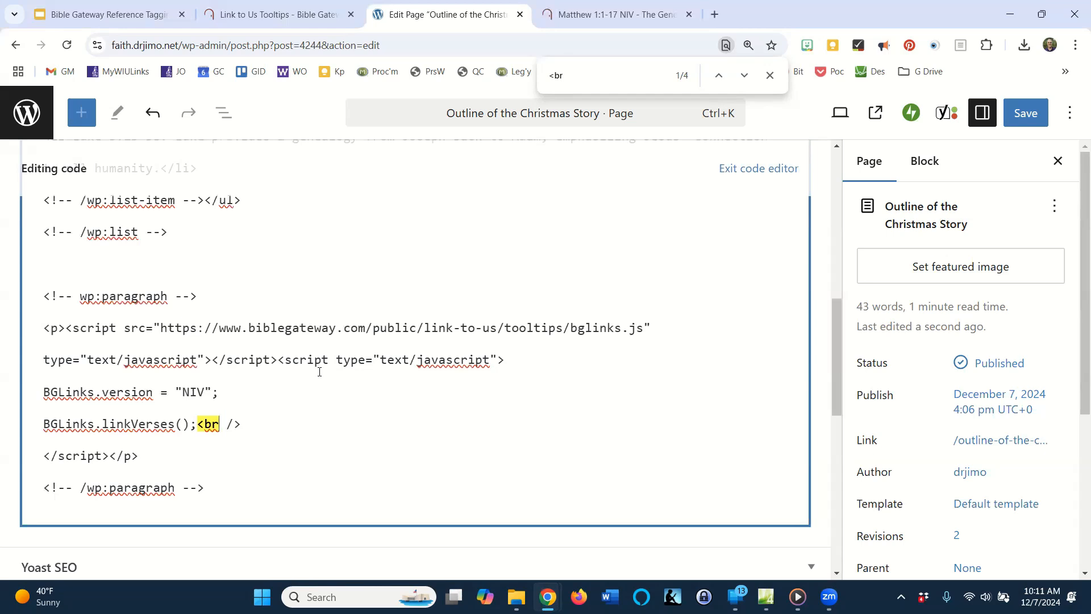
pyautogui.hotkey('shift', 'Left')
pyautogui.hotkey('shift', 'Left')
pyautogui.hotkey('shift', 'Left')
pyautogui.hotkey('shift', 'Left')
pyautogui.hotkey('shift', 'Left')
pyautogui.hotkey('shift', 'Left')
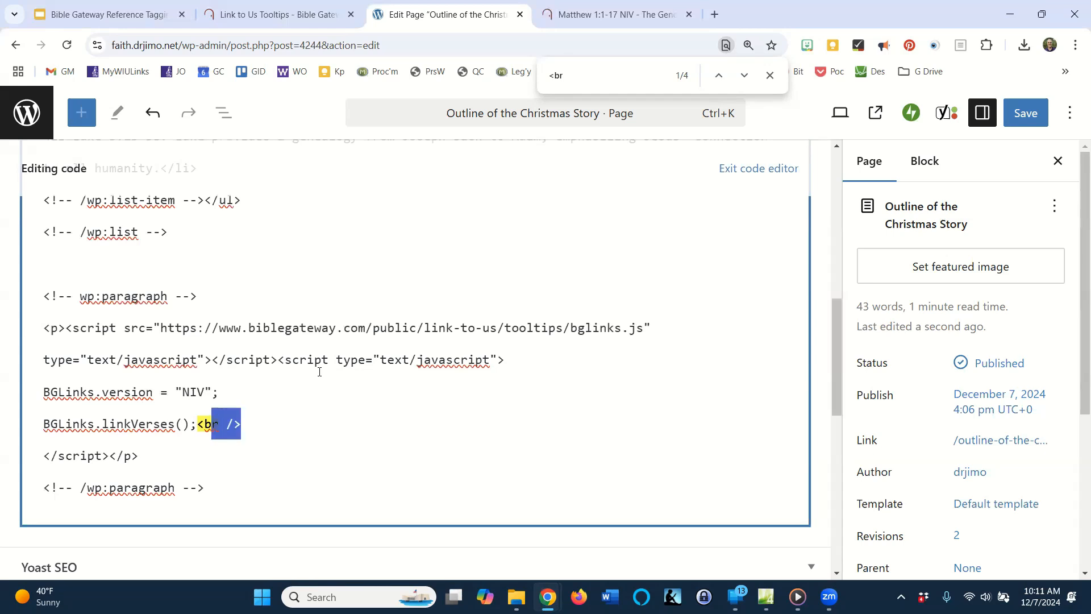
pyautogui.press('BackSpace')
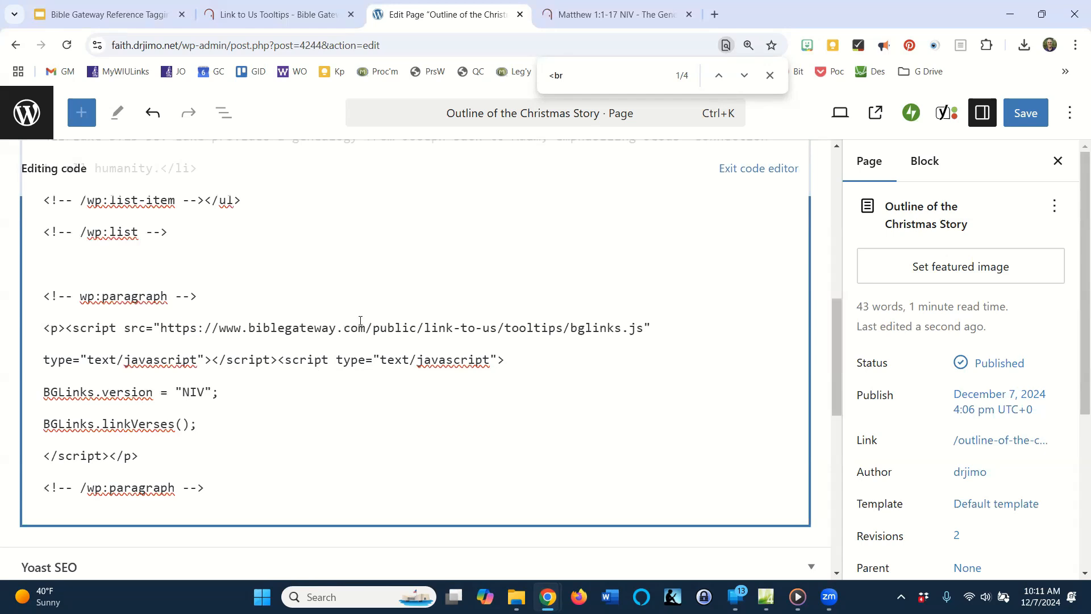
pyautogui.click(1024, 113)
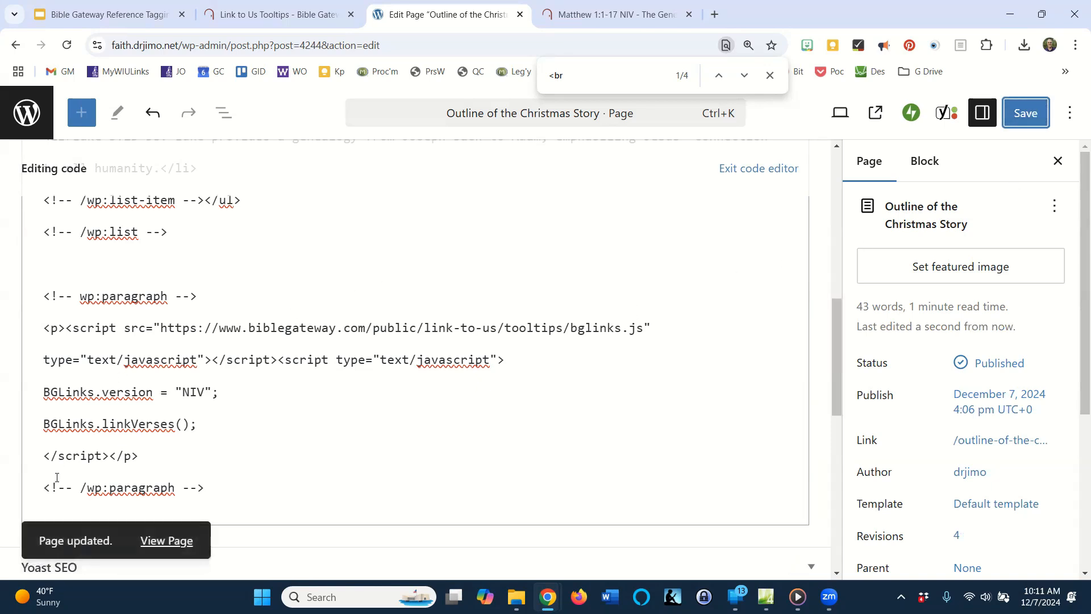
# View the updated page and check the Matthew 1:1-17 reference for its Bible Gateway link and tooltip.
pyautogui.click(181, 541)
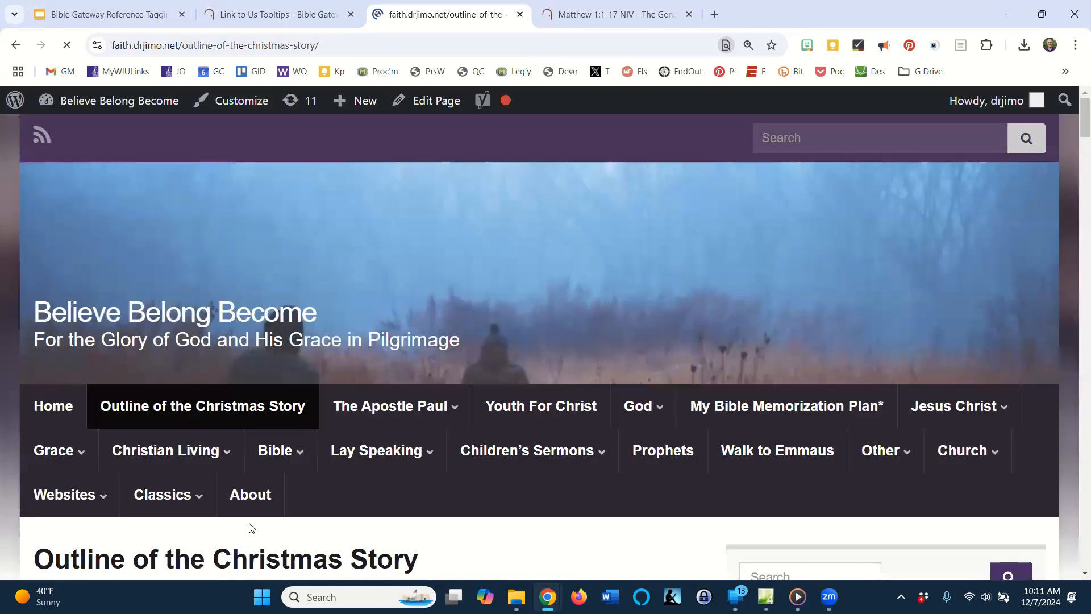
pyautogui.moveTo(355, 455)
pyautogui.scroll(-4, 398, 440)
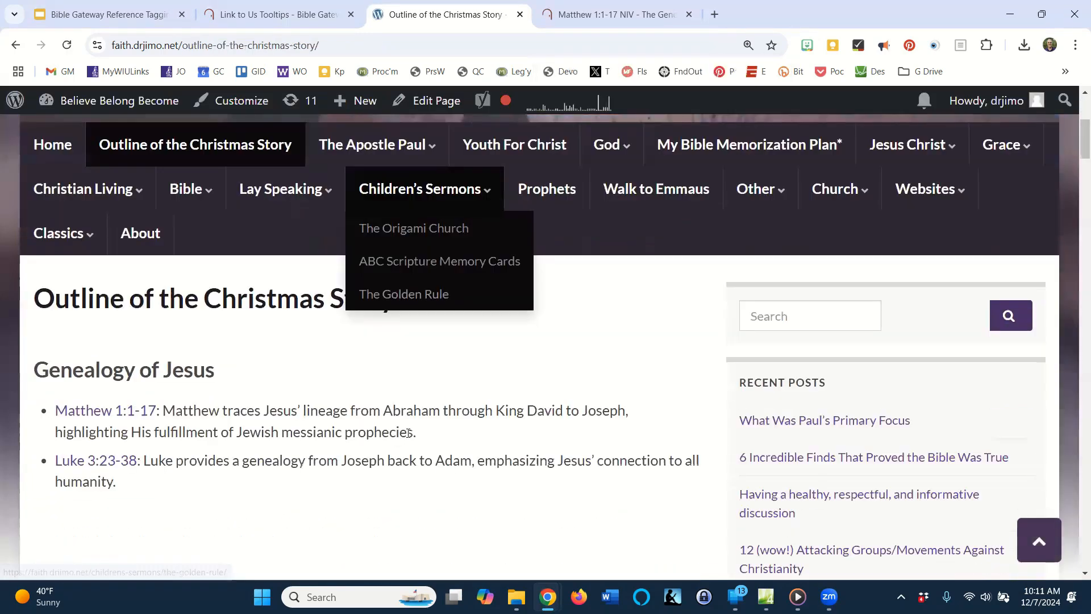
pyautogui.moveTo(113, 391)
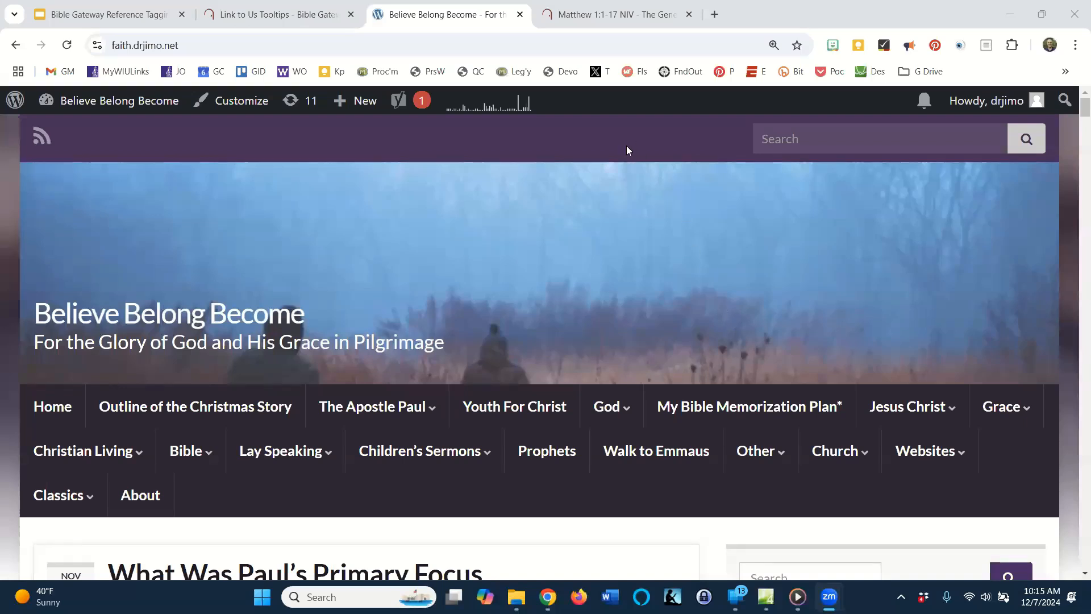
# Open the site's WordPress dashboard and look through the list of installed plugins.
pyautogui.moveTo(123, 105)
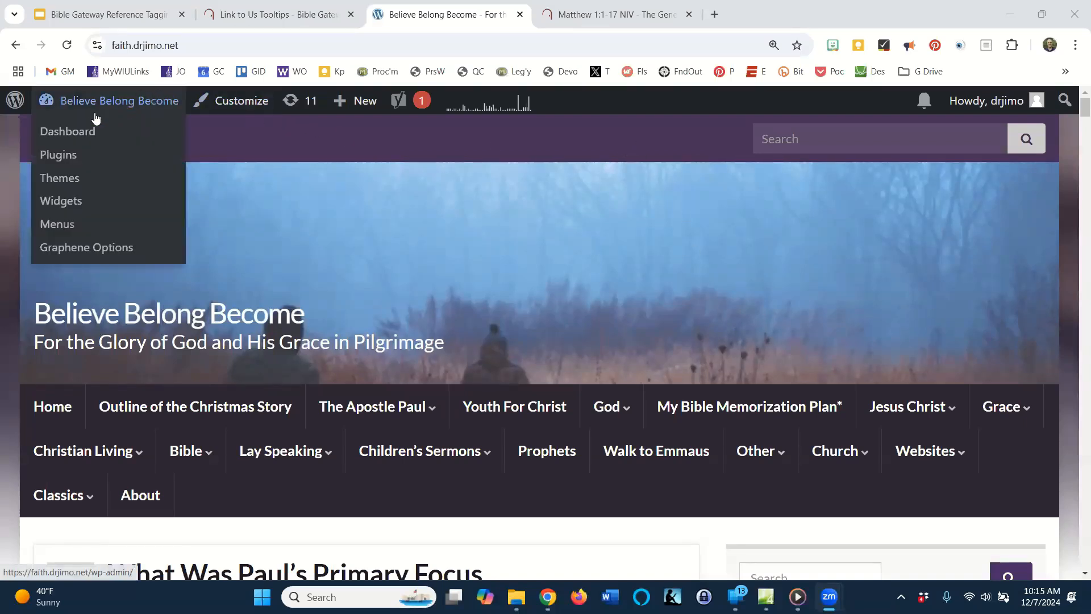
pyautogui.click(81, 132)
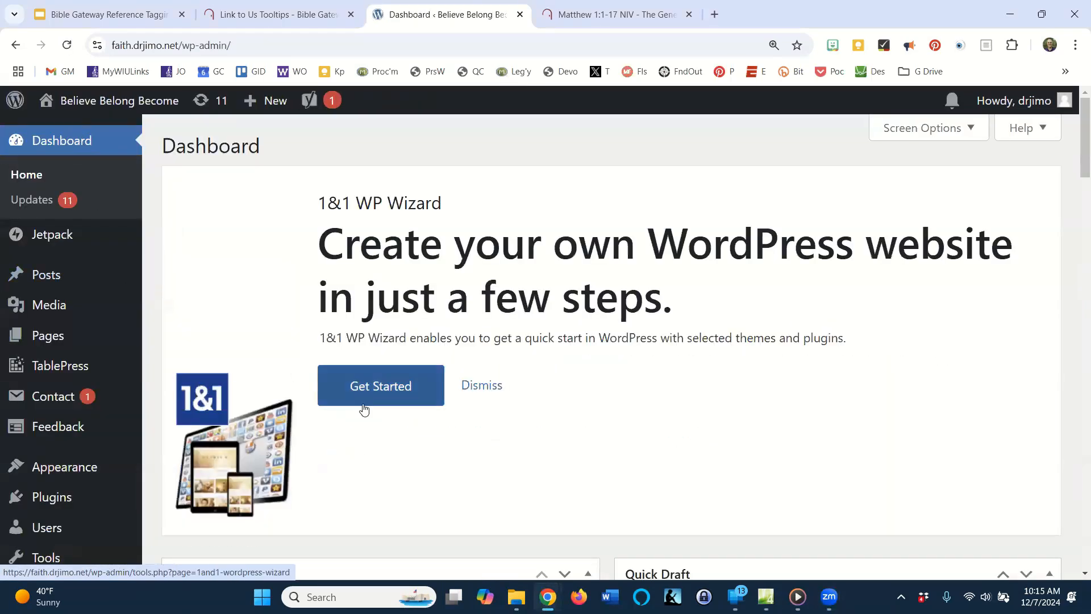
pyautogui.scroll(-1, 295, 457)
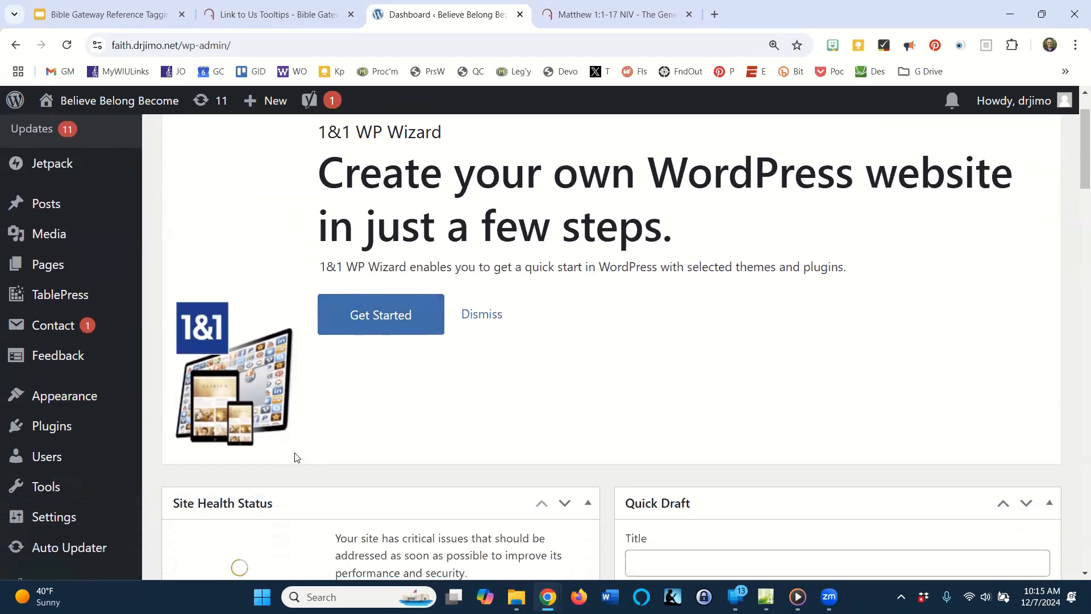
pyautogui.moveTo(63, 431)
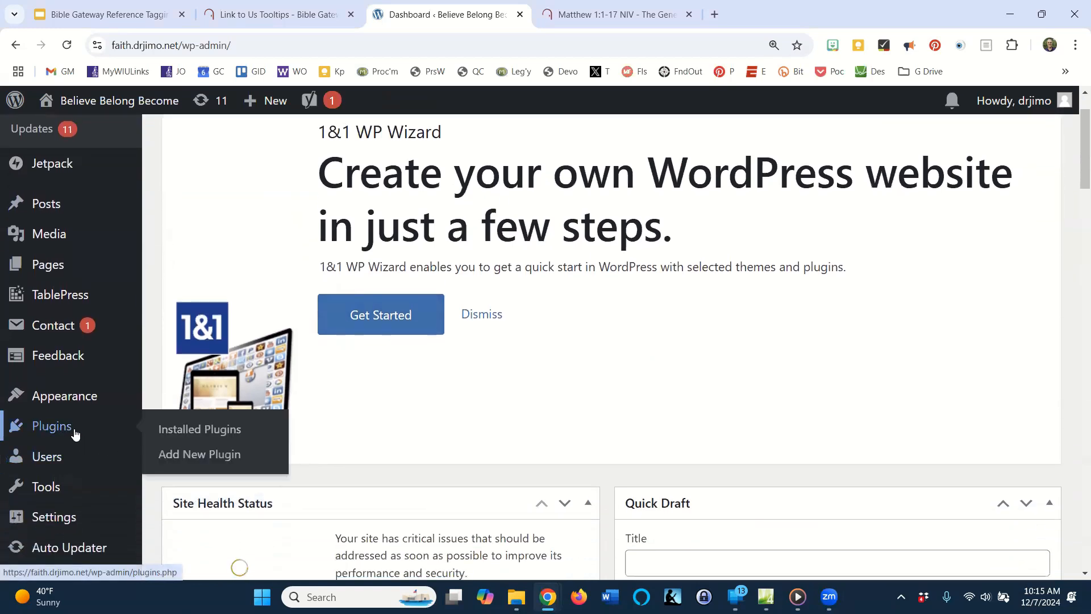
pyautogui.click(191, 436)
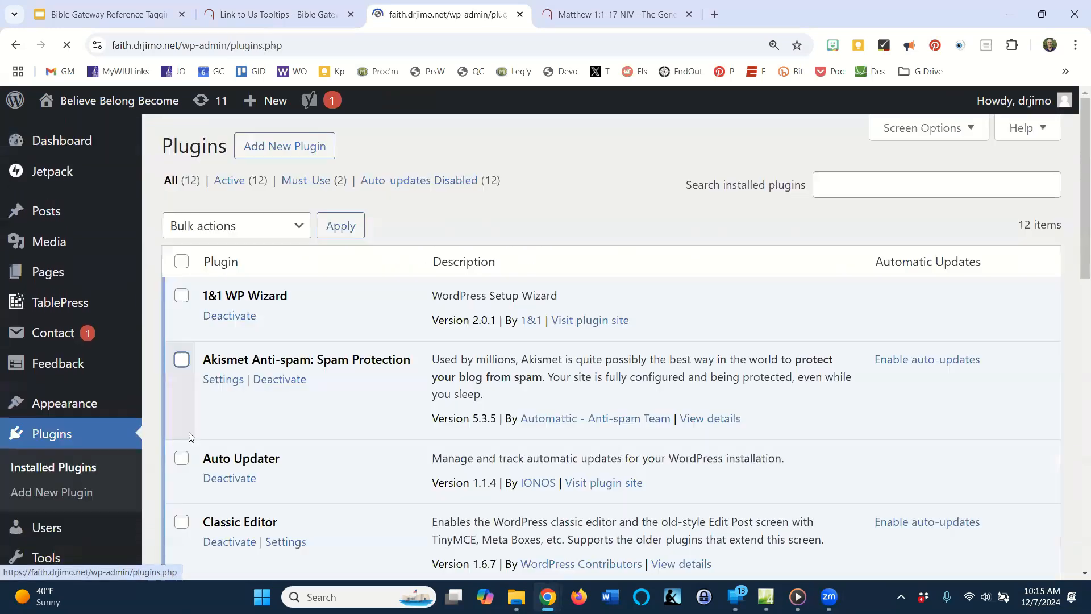
pyautogui.scroll(-2, 343, 435)
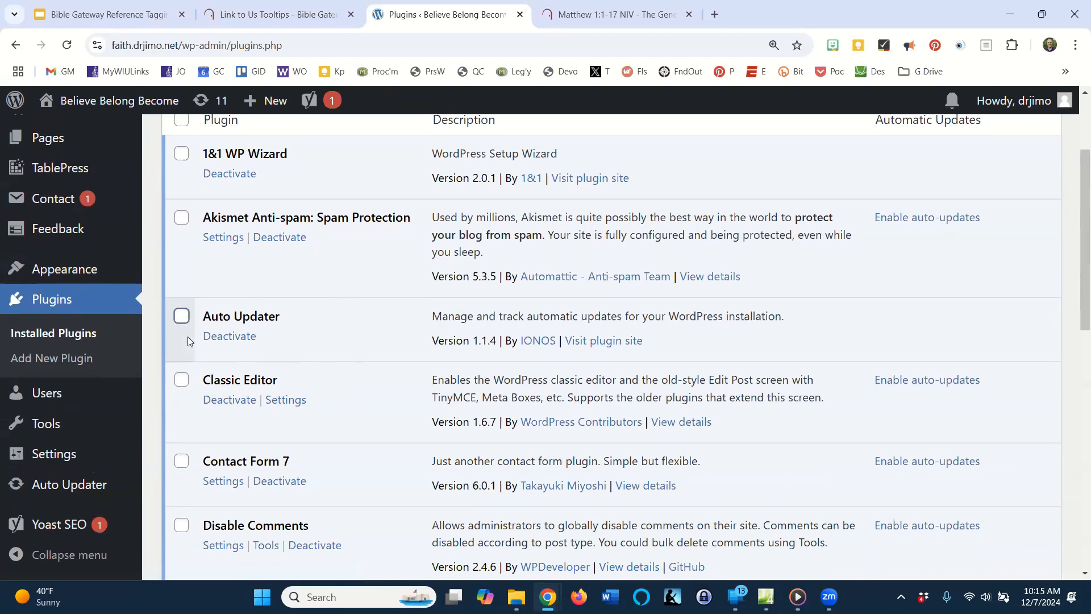
# Open the "Outline of the Christmas Story" page for editing in the Classic editor.
pyautogui.scroll(1, 104, 287)
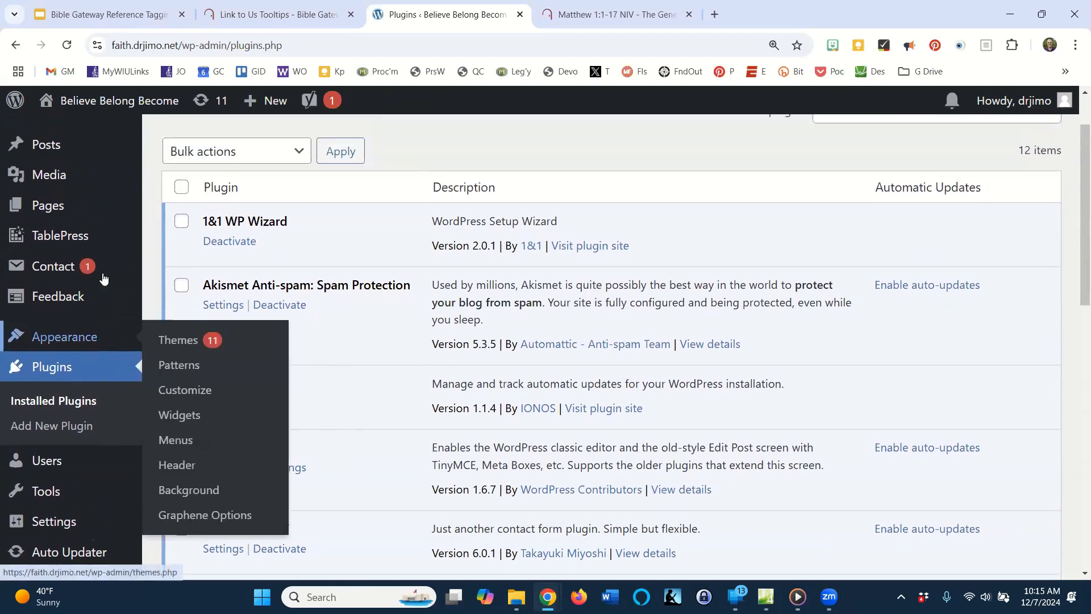
pyautogui.moveTo(59, 209)
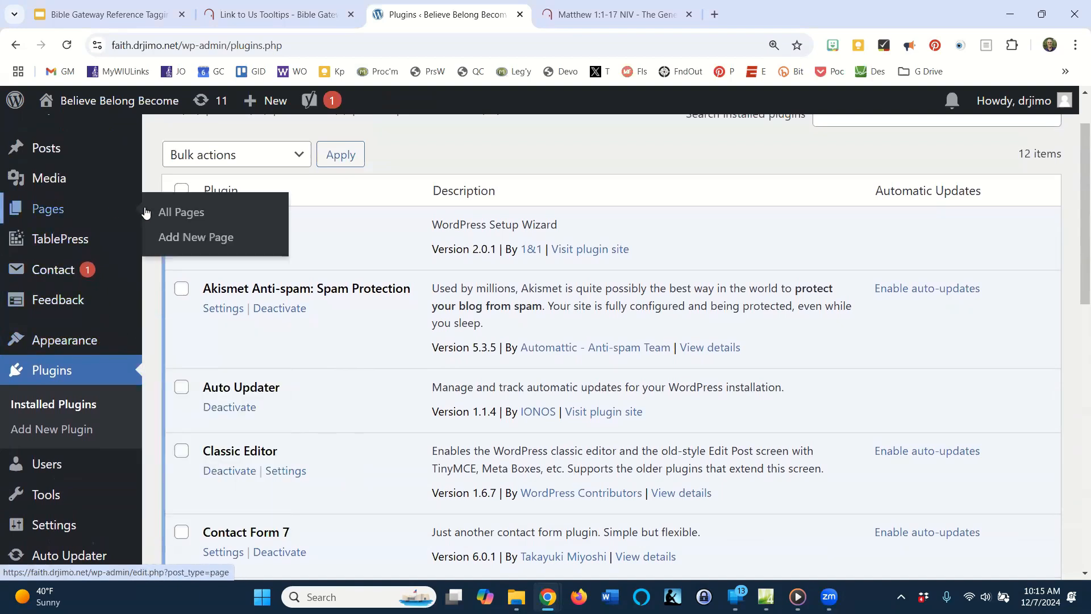
pyautogui.click(184, 215)
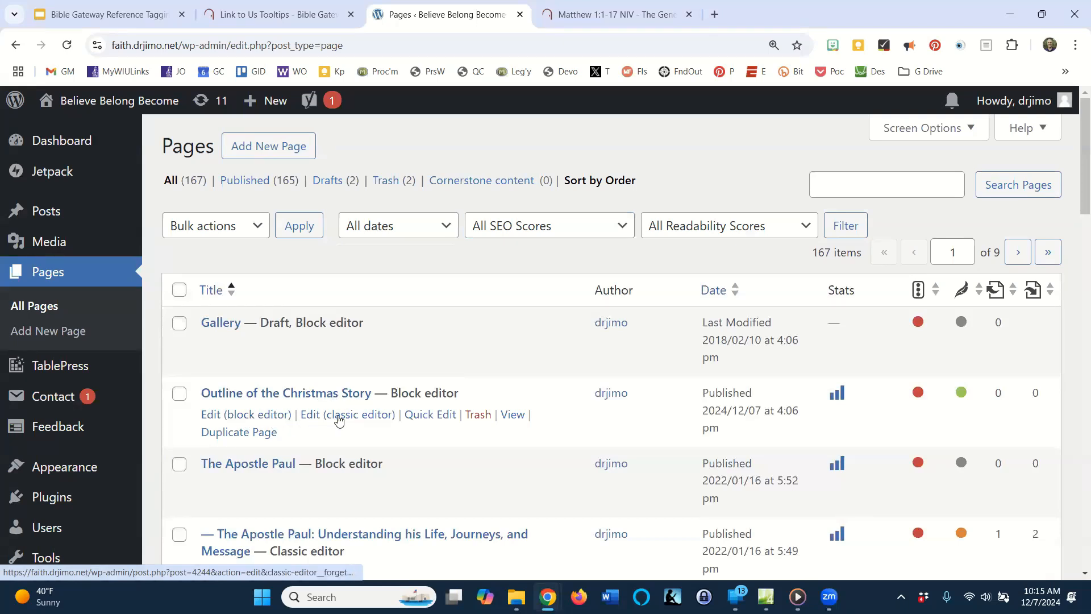
pyautogui.click(339, 419)
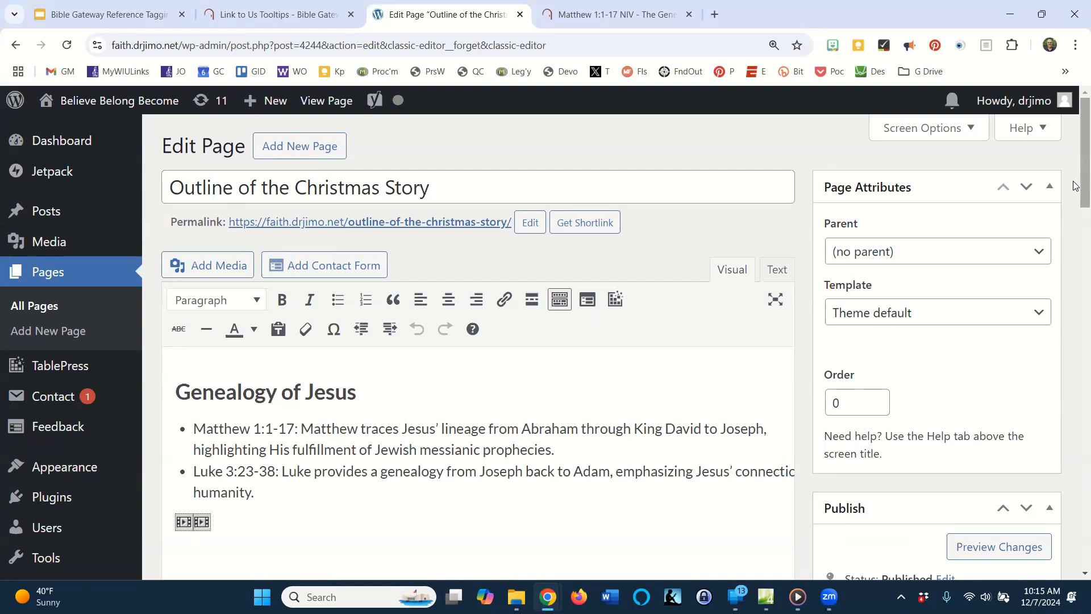
# Add the line "The Angel Gabriel Appears to Mary" below the Luke 3:23-38 bullet, outside the list.
pyautogui.scroll(-2, 1074, 199)
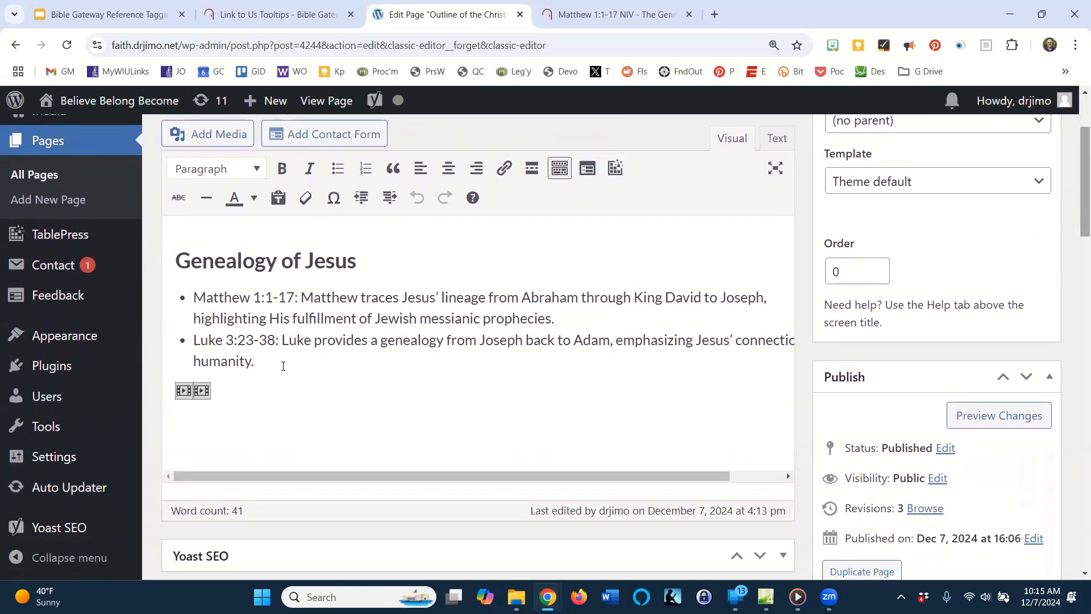
pyautogui.click(271, 367)
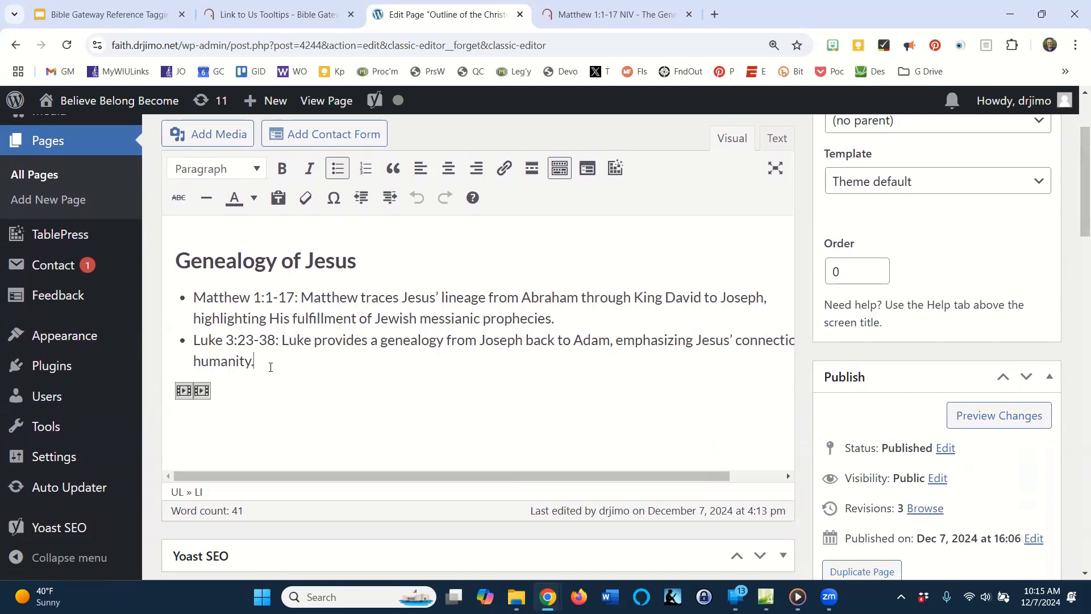
pyautogui.press('Return')
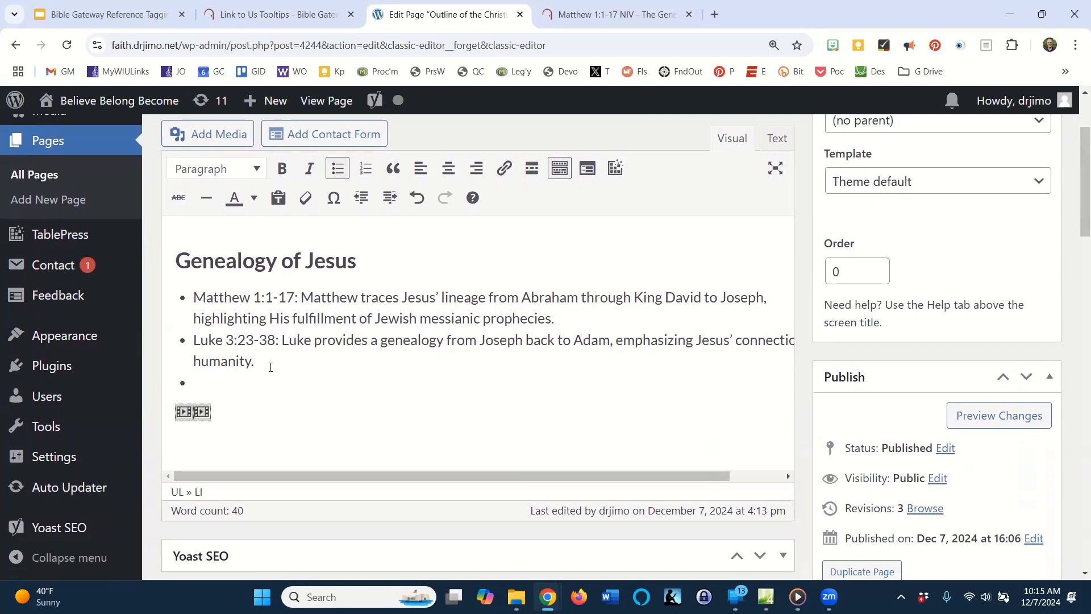
pyautogui.press('Return')
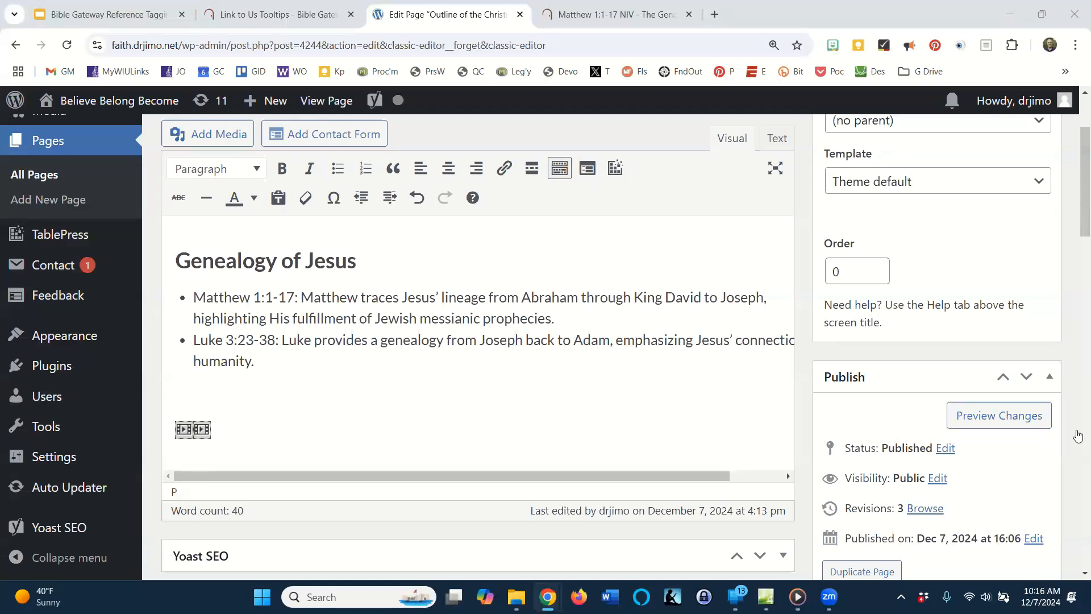
pyautogui.click(231, 388)
pyautogui.write('The Angel Gabriel Appears to Mary')
pyautogui.hotkey('shift', 'alt', '3')
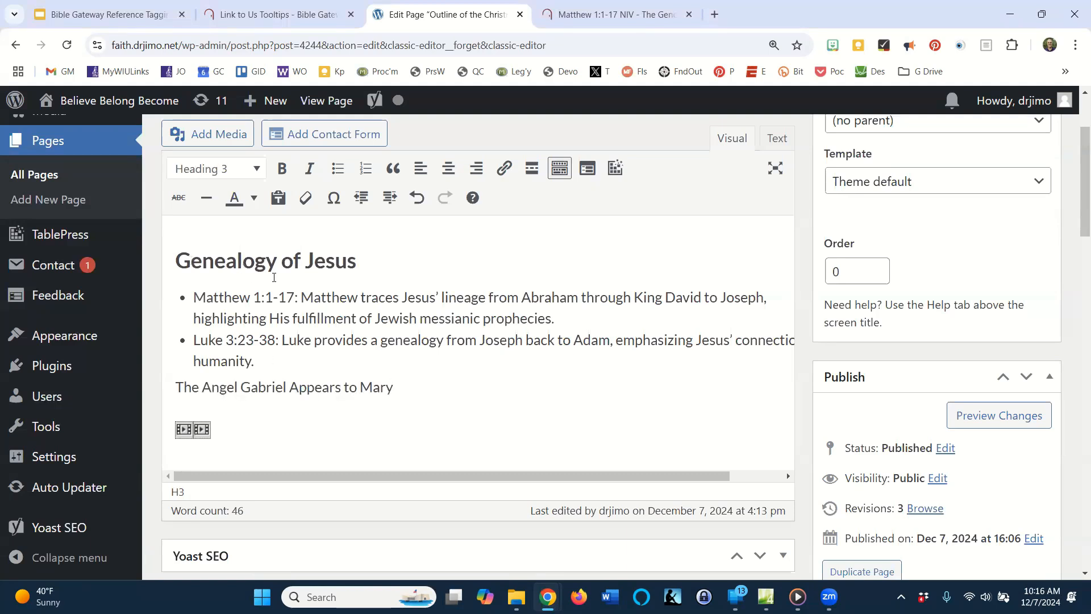
# Format the "The Angel Gabriel Appears to Mary" line as Heading 3 and add "Luke 1:26-38" on a new line beneath it.
pyautogui.doubleClick(273, 392)
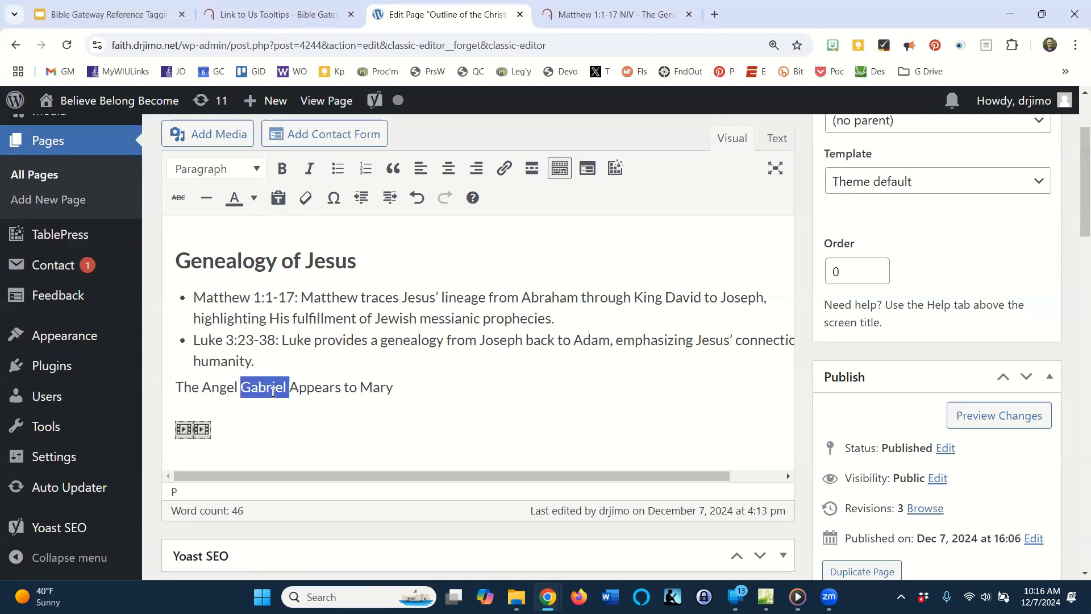
pyautogui.click(254, 169)
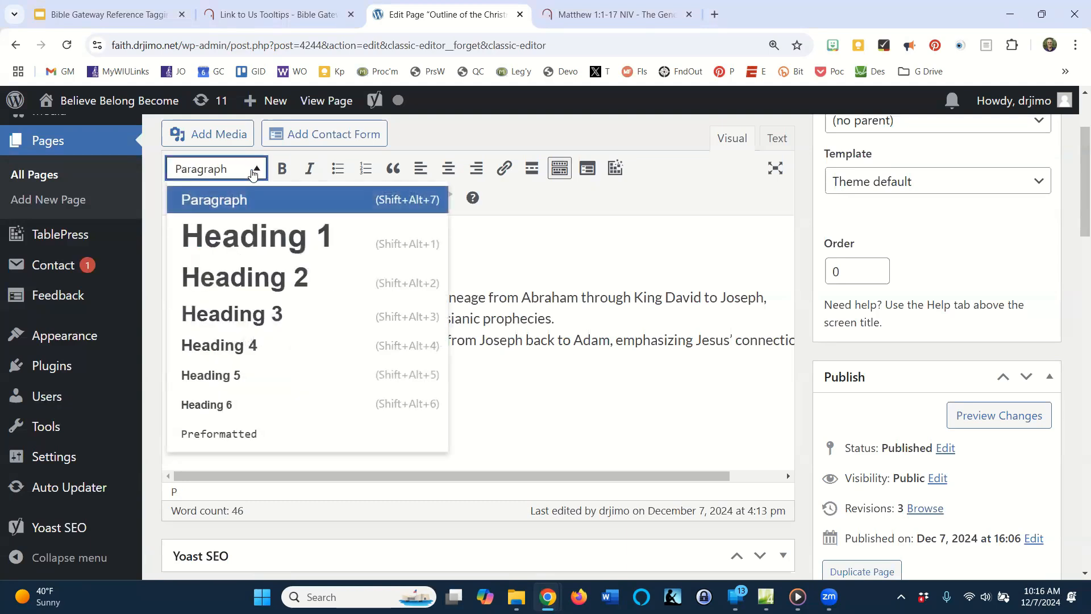
pyautogui.click(274, 318)
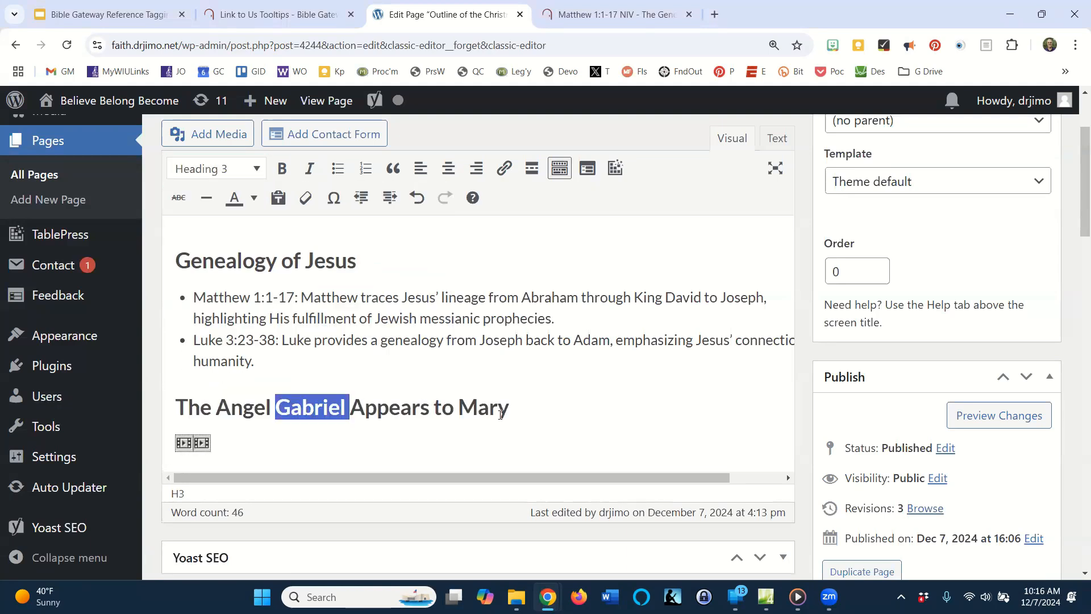
pyautogui.click(537, 410)
pyautogui.press('Return')
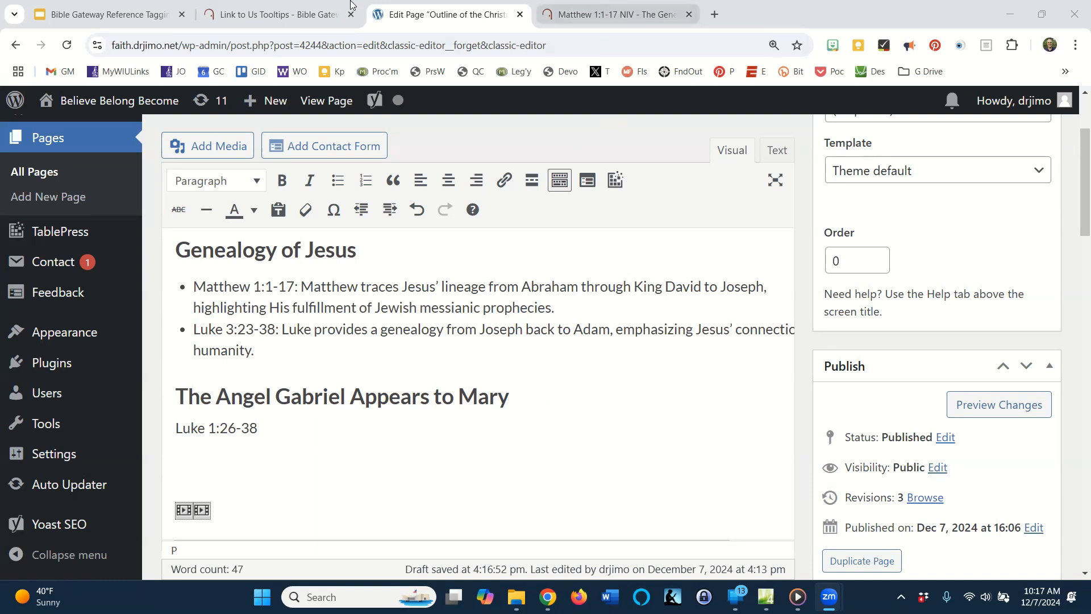
# Look at the script on the Bible Gateway tooltips page and examine the matching script paragraph in the page's HTML code.
pyautogui.click(275, 16)
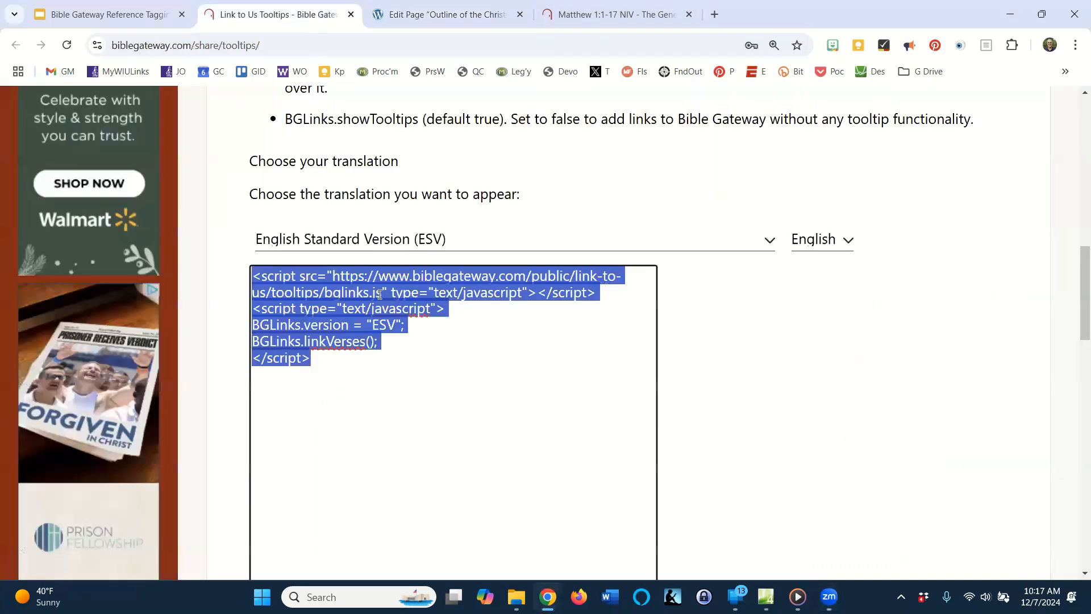
pyautogui.click(426, 16)
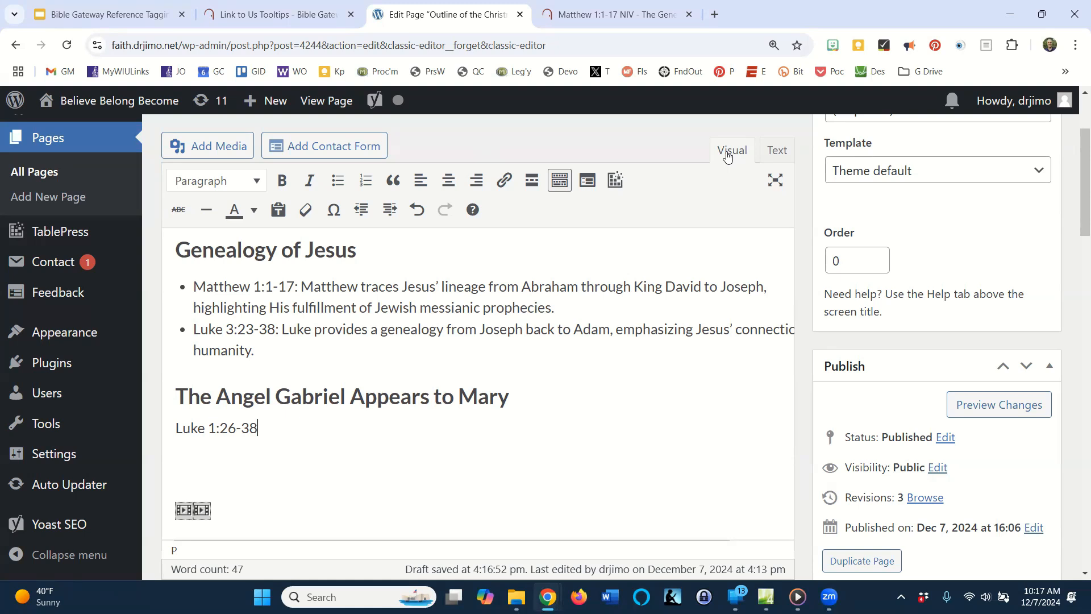
pyautogui.click(777, 151)
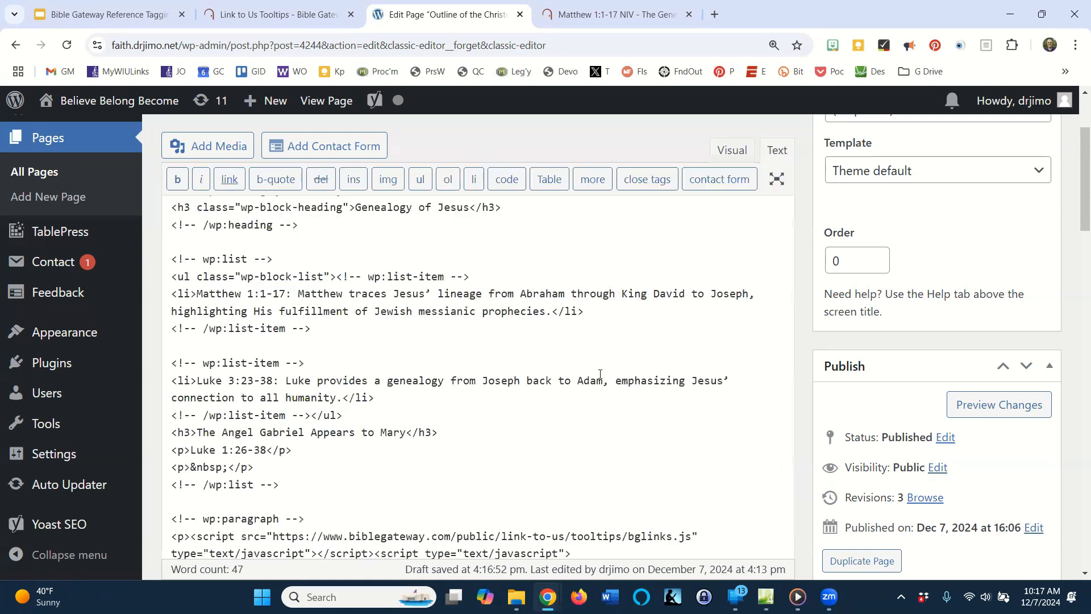
pyautogui.scroll(-5, 601, 378)
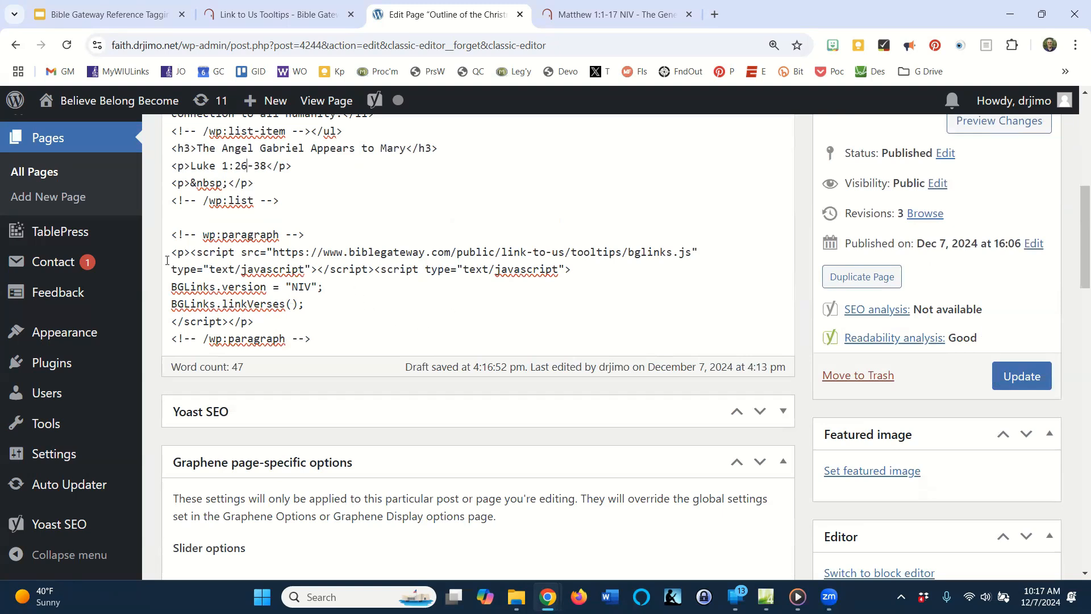
pyautogui.moveTo(171, 251); pyautogui.dragTo(269, 322)
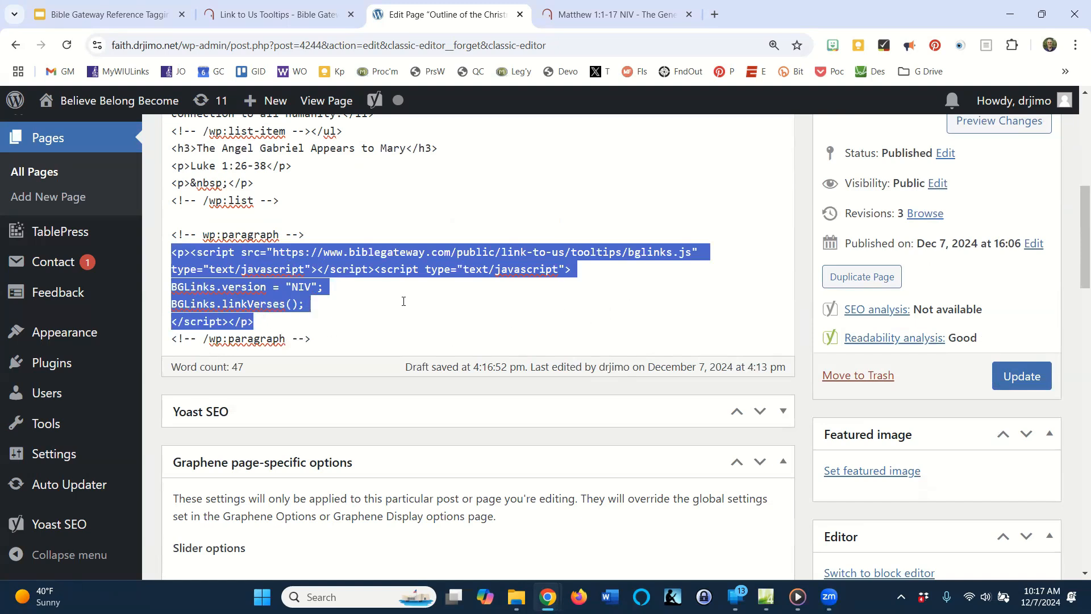
pyautogui.scroll(5, 506, 297)
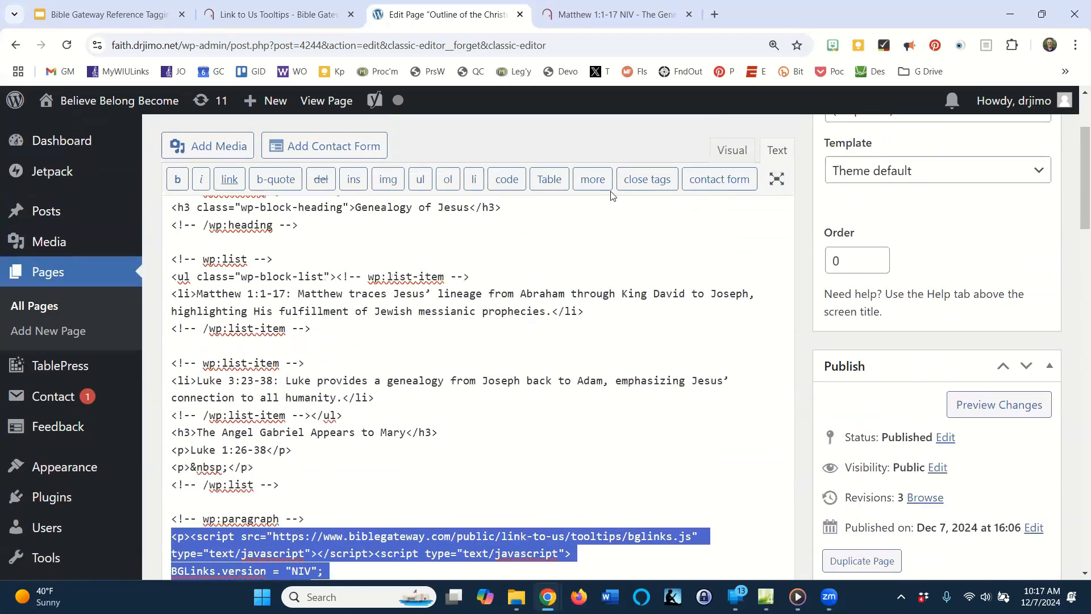
# Return to the visual editor and update the published page.
pyautogui.click(731, 150)
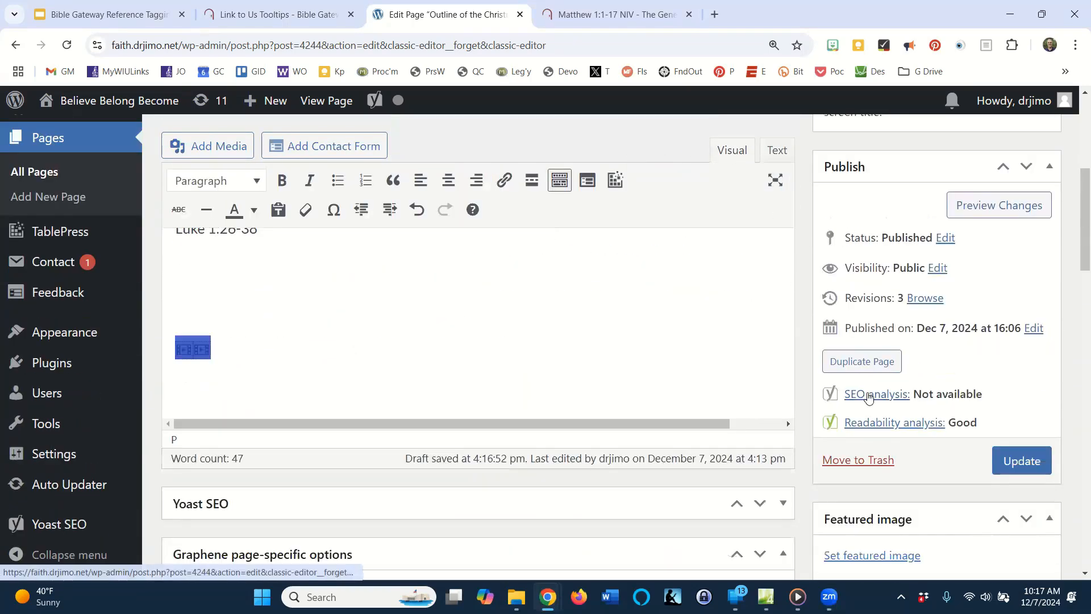
pyautogui.scroll(1, 503, 304)
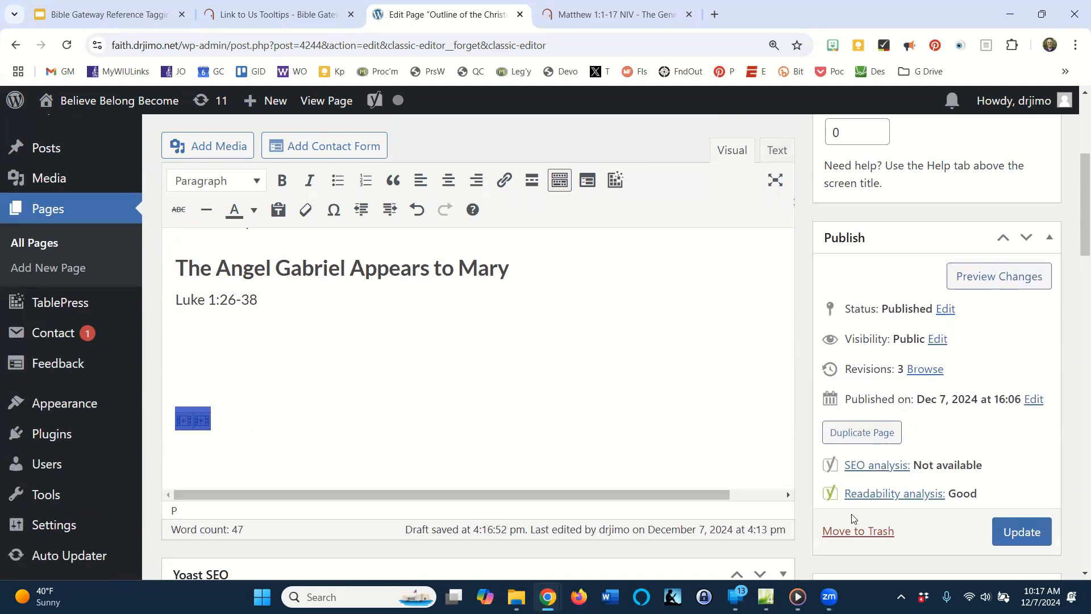
pyautogui.click(487, 353)
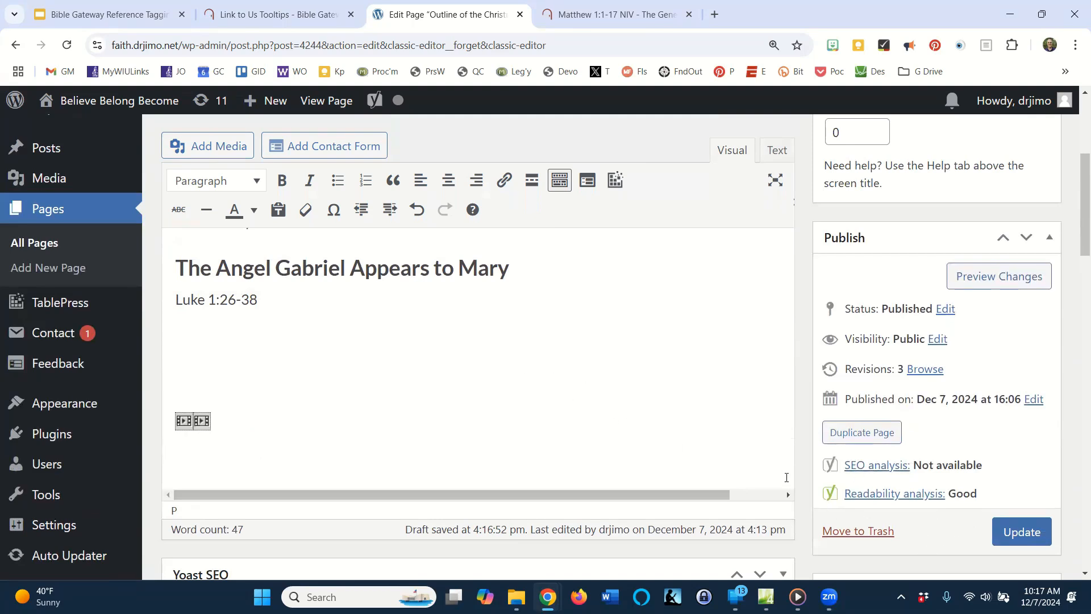
pyautogui.click(1017, 530)
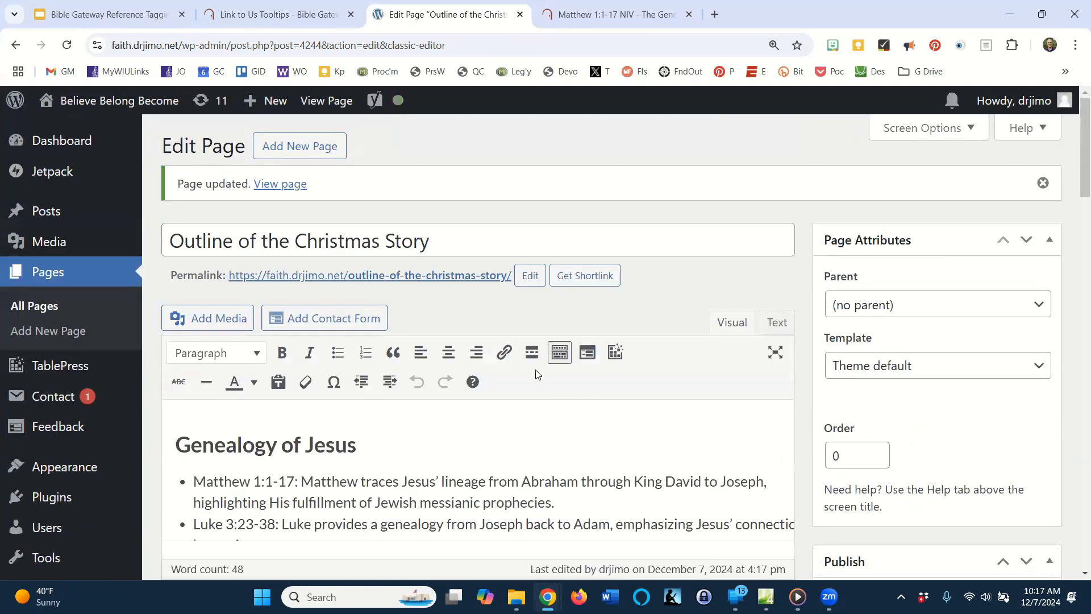
# View the published page and check the Matthew 1:1-17 and Luke 1:26-38 references for Bible Gateway links.
pyautogui.click(322, 100)
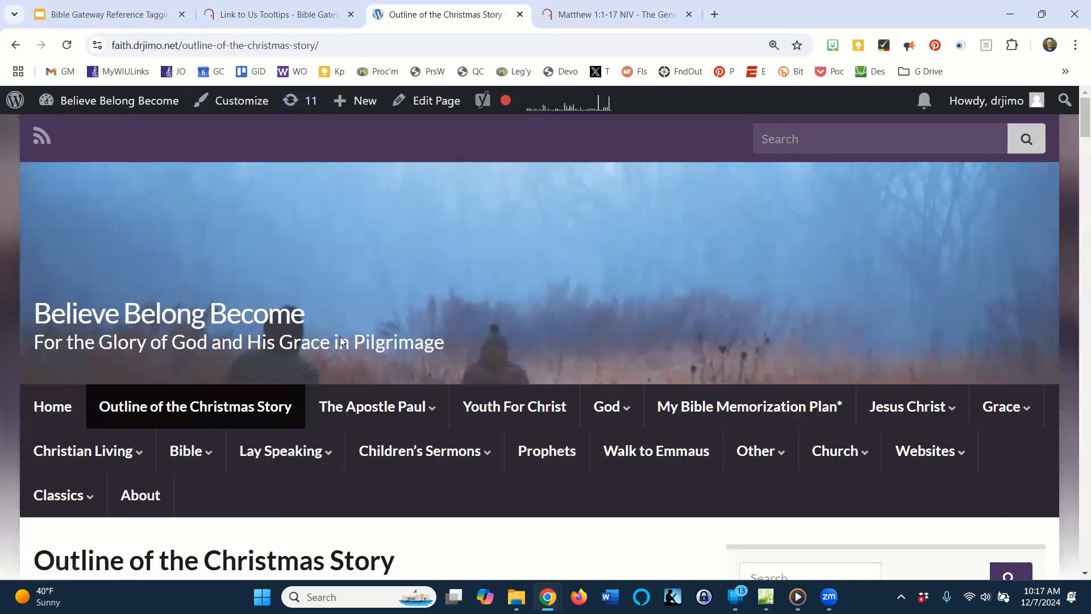
pyautogui.scroll(-2, 340, 337)
pyautogui.scroll(-3, 563, 438)
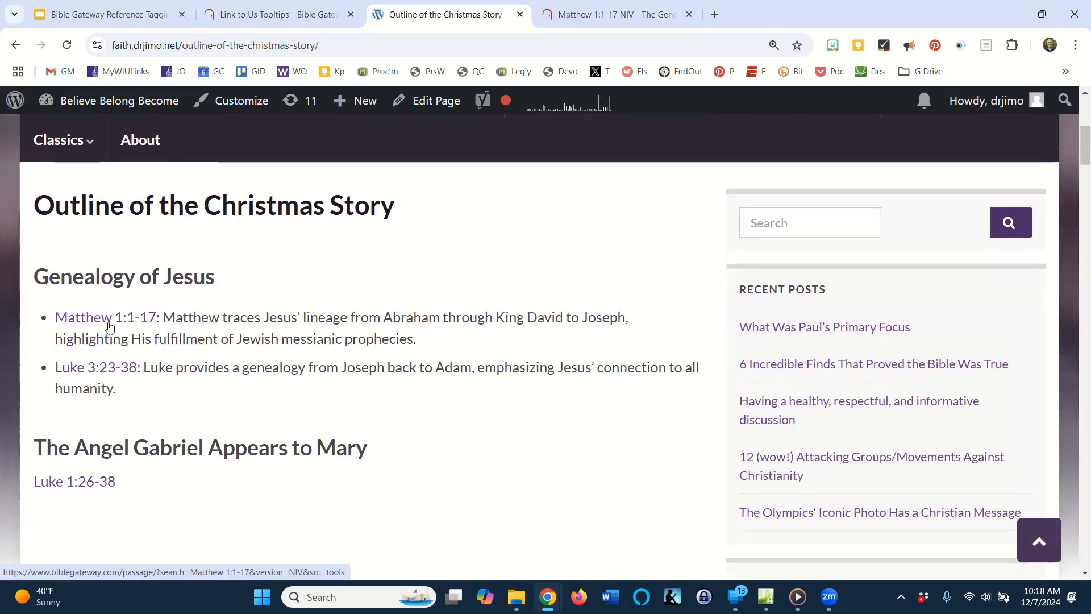
pyautogui.moveTo(110, 323)
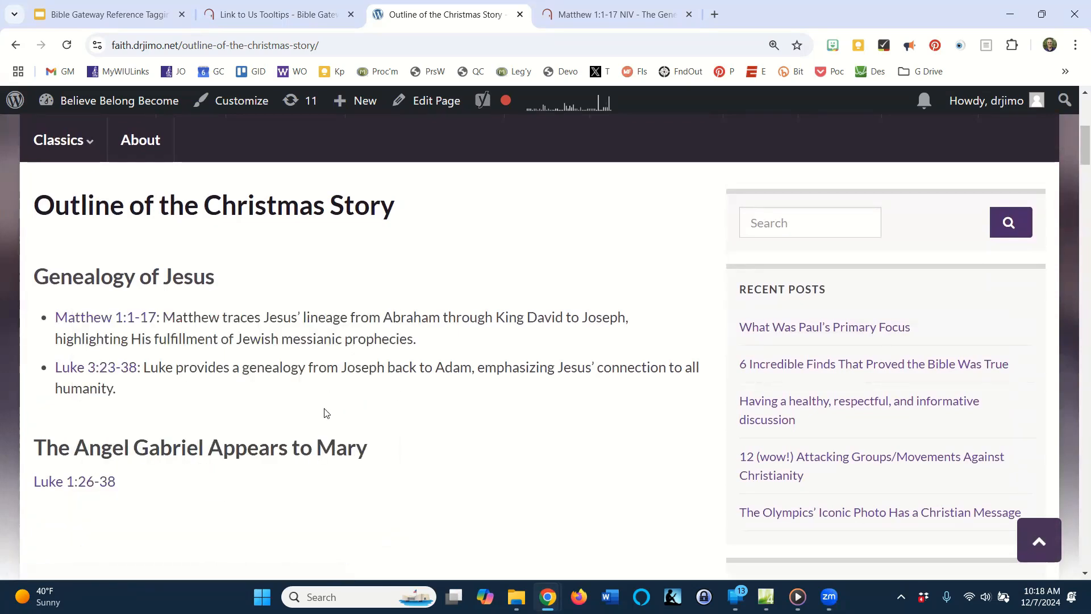
pyautogui.scroll(-2, 305, 424)
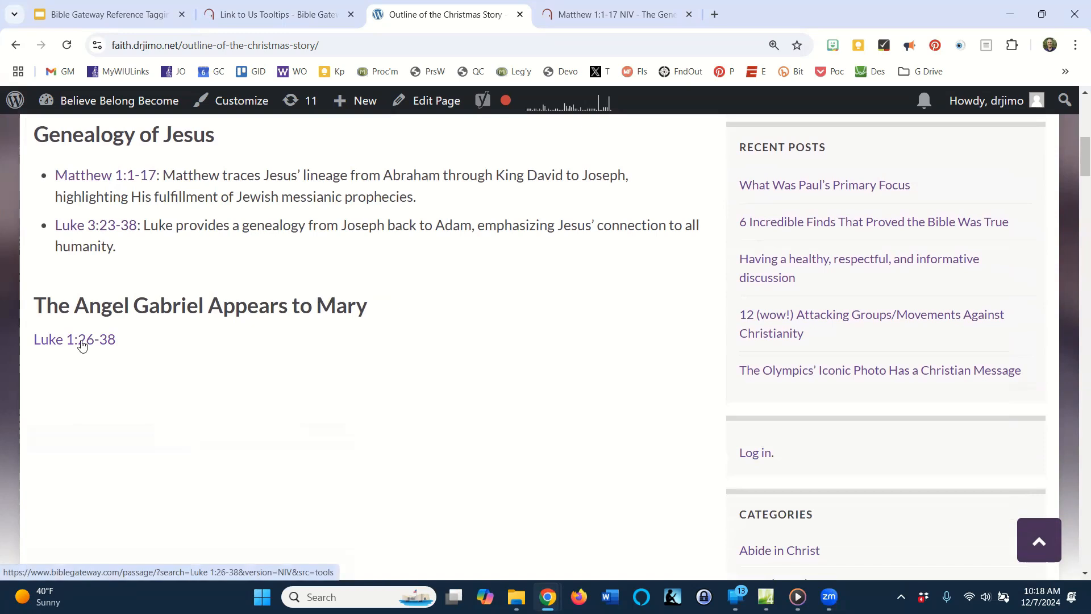
pyautogui.moveTo(82, 341)
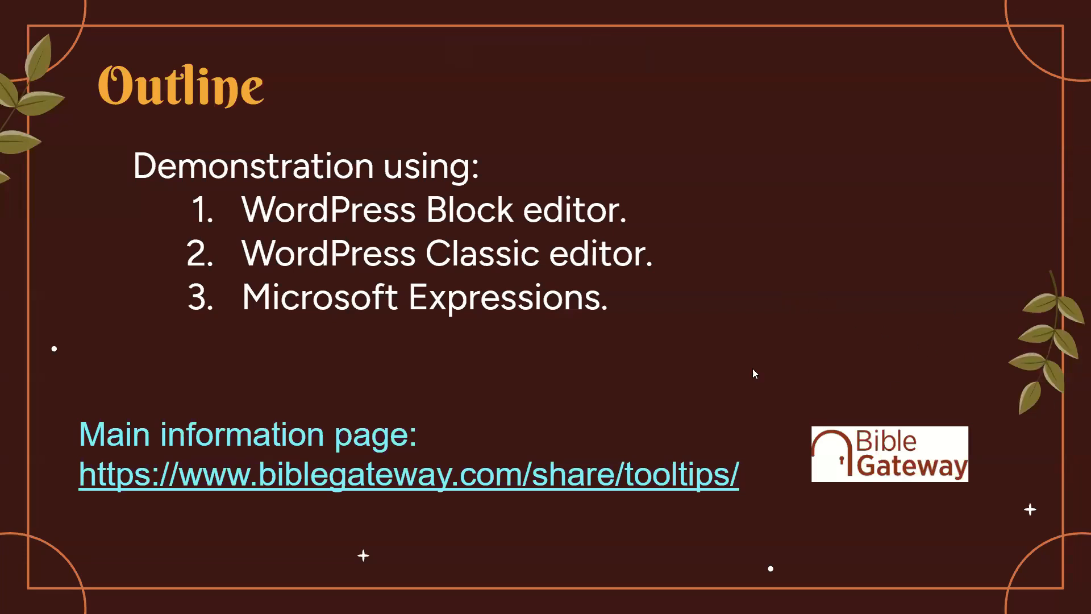
pyautogui.click(881, 278)
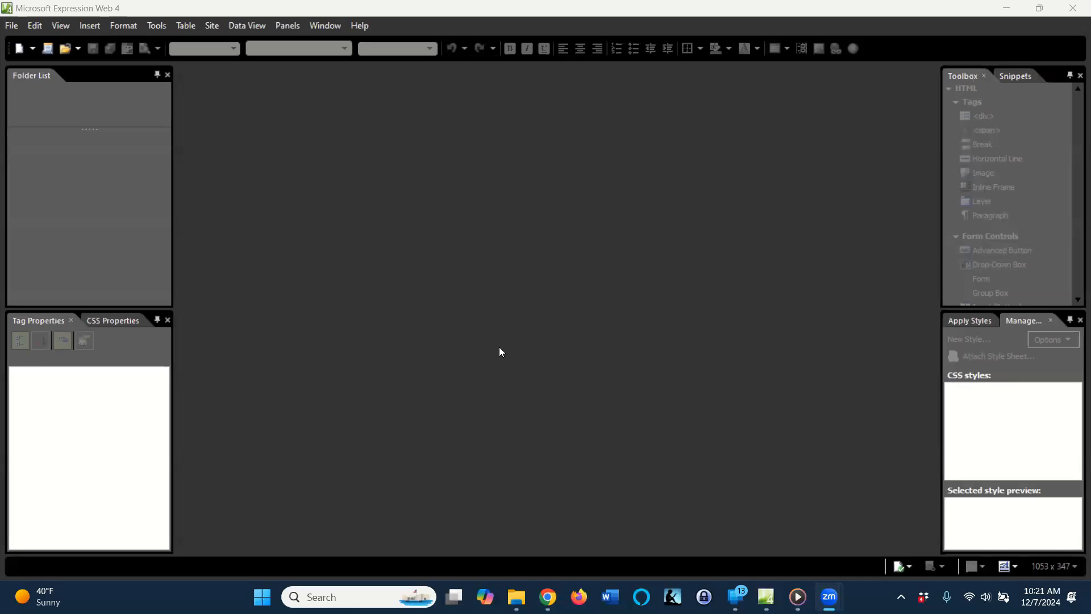
# In Microsoft Expression Web 4, create a new blank HTML page from the General page types.
pyautogui.click(11, 25)
pyautogui.moveTo(101, 45)
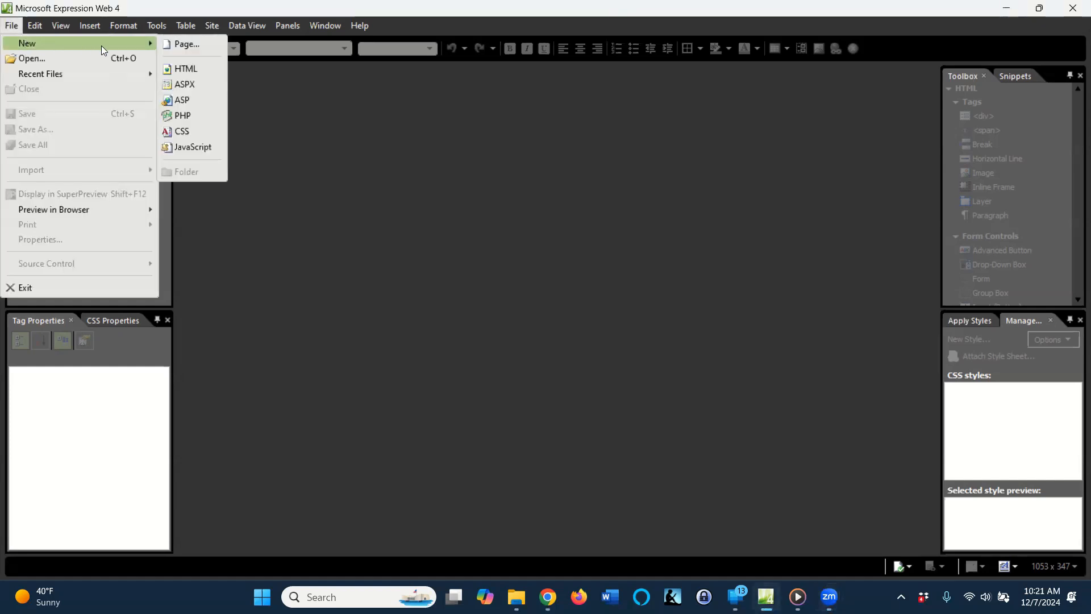
pyautogui.click(187, 42)
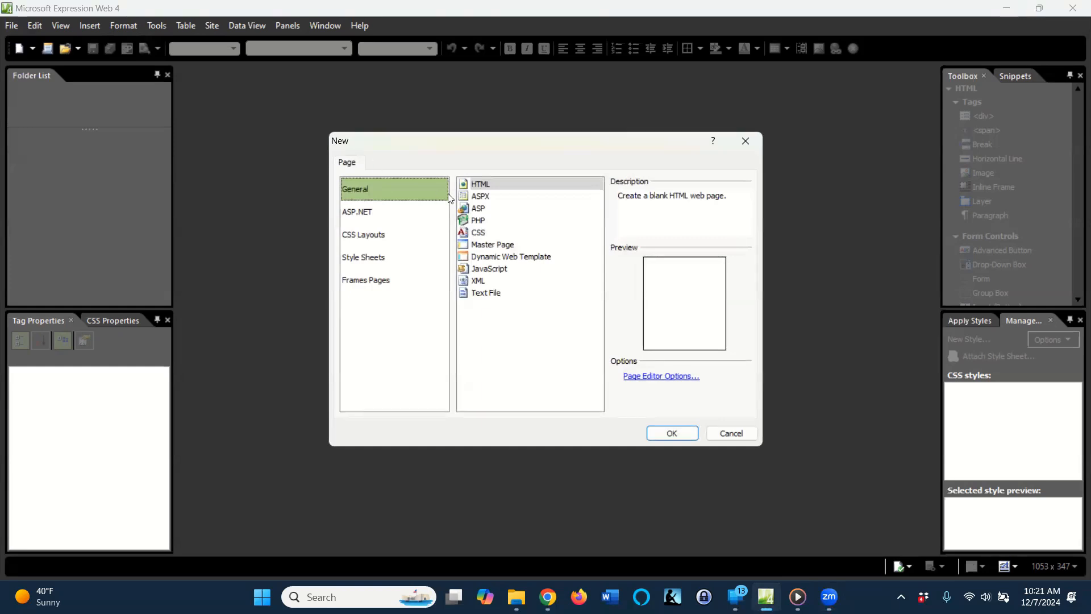
pyautogui.click(486, 183)
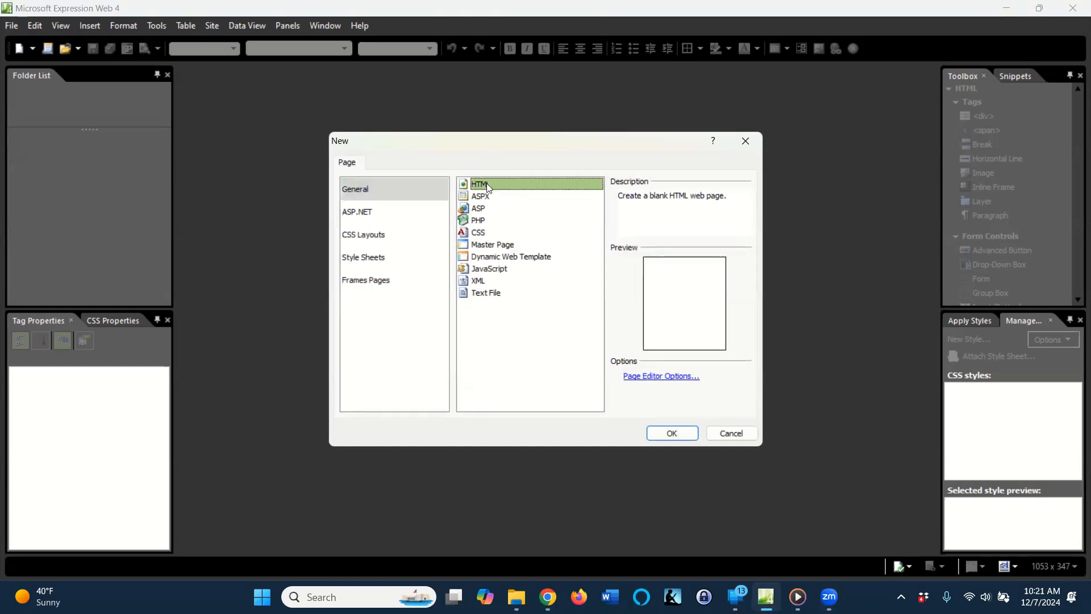
pyautogui.click(672, 434)
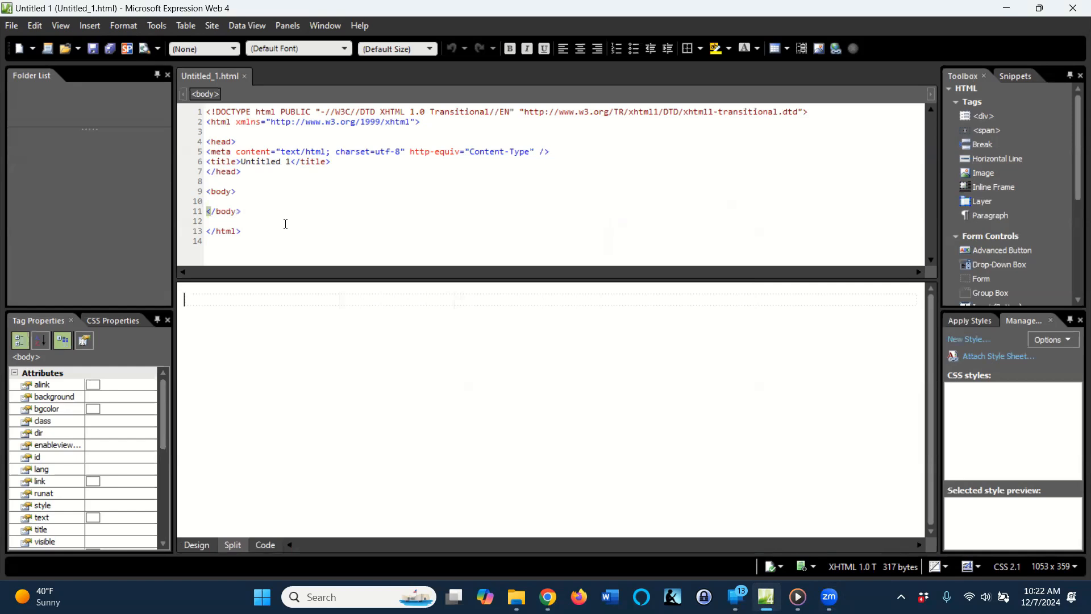
pyautogui.click(61, 26)
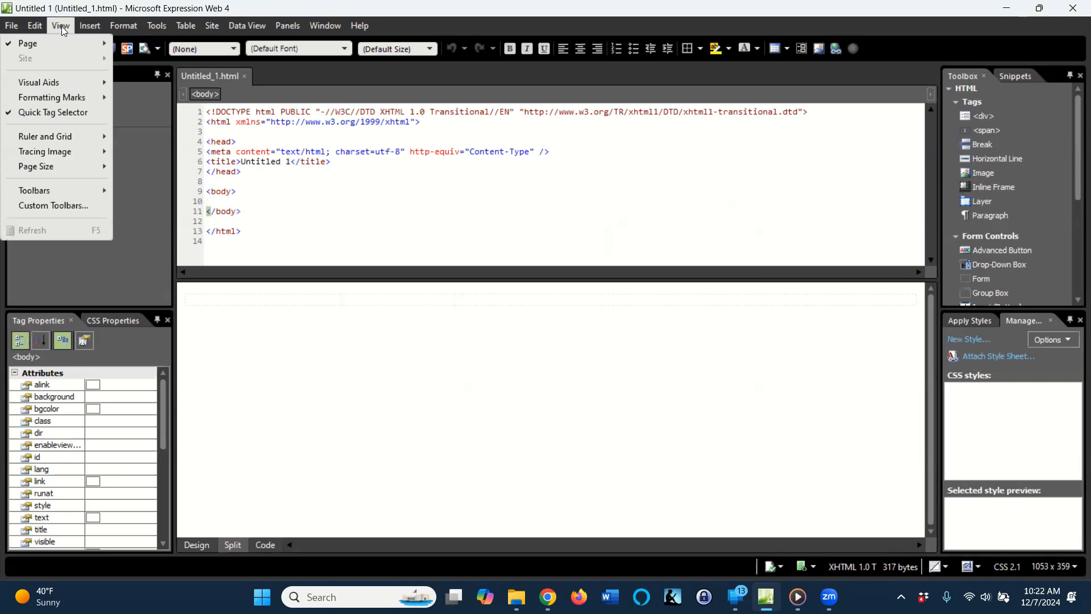
pyautogui.click(540, 352)
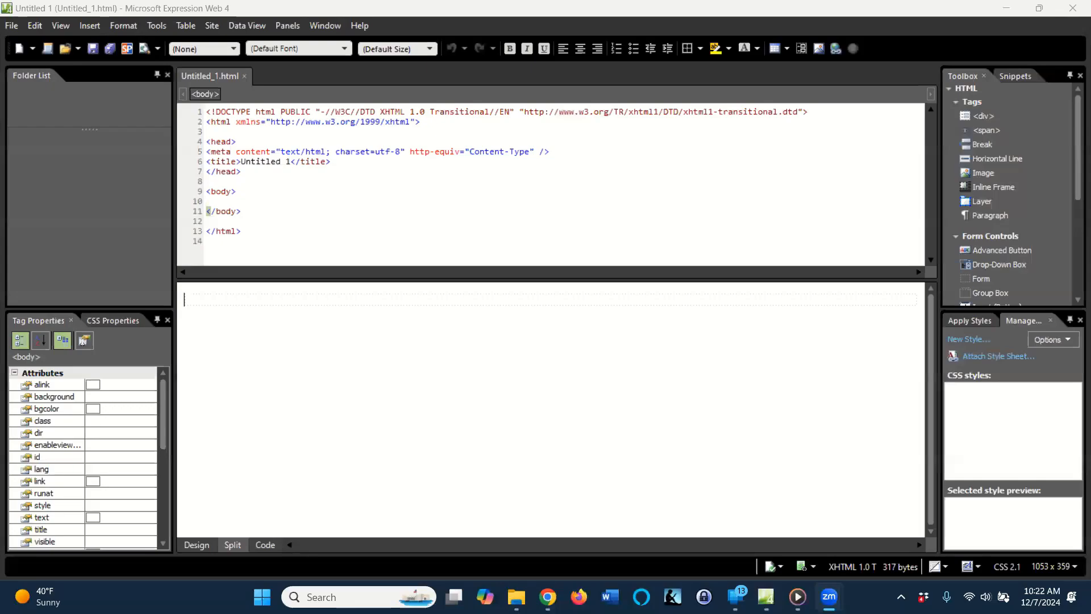
# View the blank page in Design view and Code view, and return it to Split view.
pyautogui.click(61, 25)
pyautogui.moveTo(102, 44)
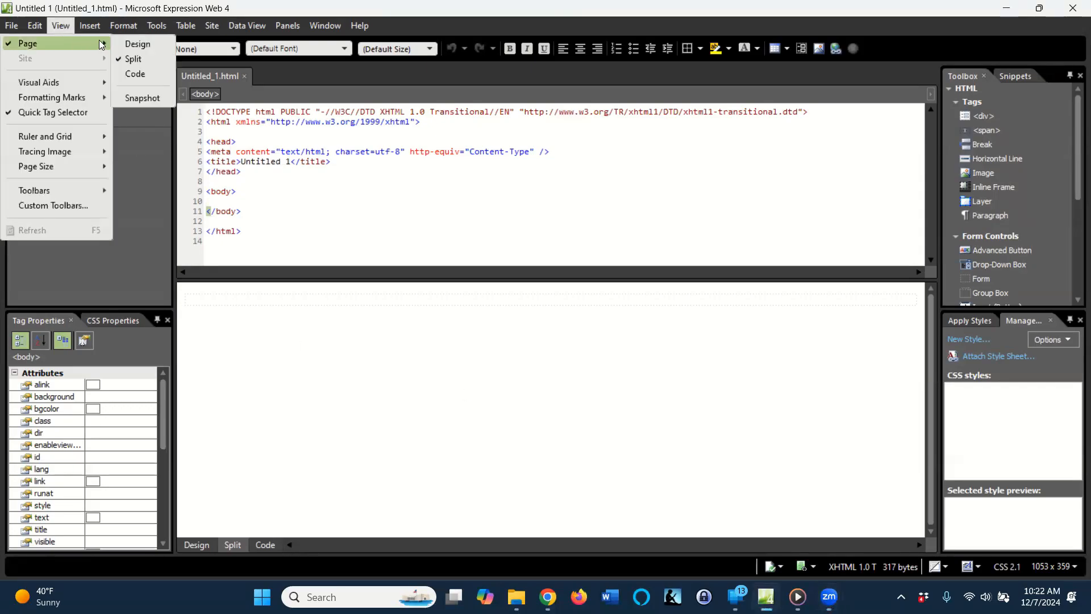
pyautogui.click(137, 43)
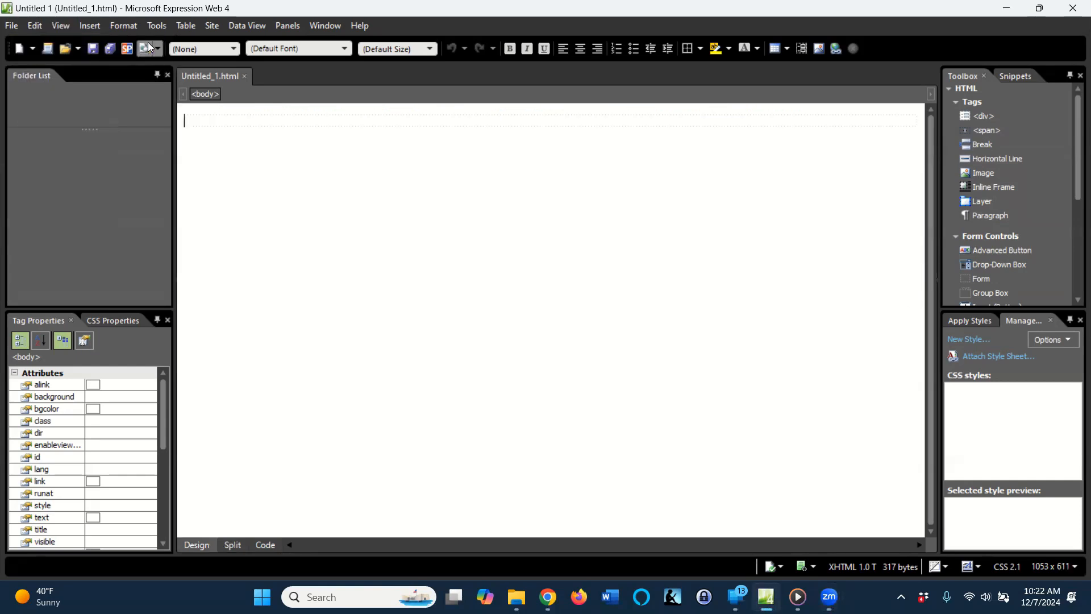
pyautogui.click(68, 32)
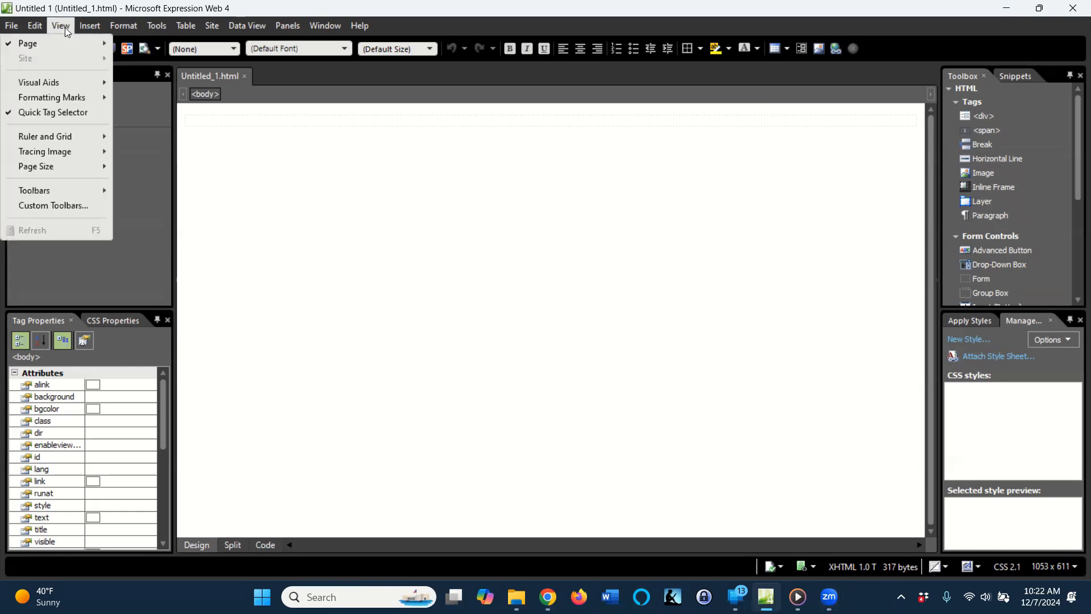
pyautogui.moveTo(102, 48)
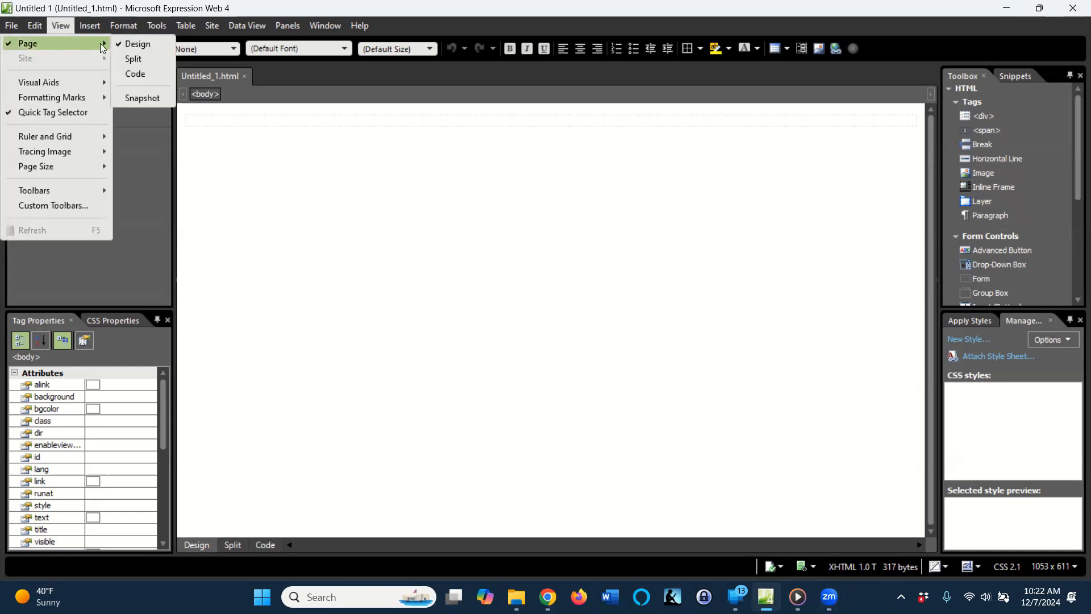
pyautogui.click(139, 73)
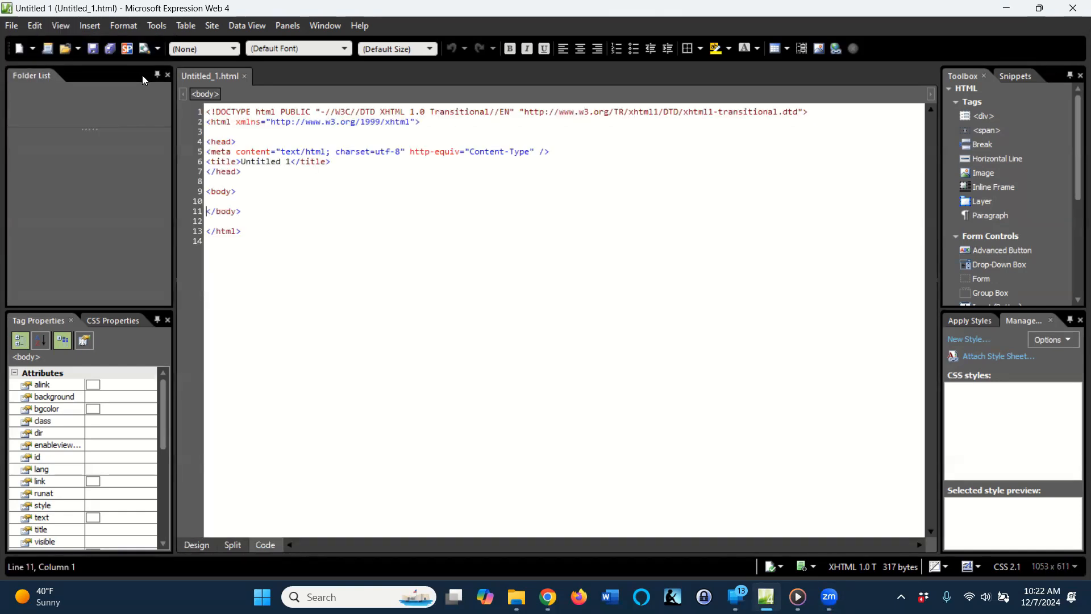
pyautogui.click(62, 25)
pyautogui.moveTo(94, 43)
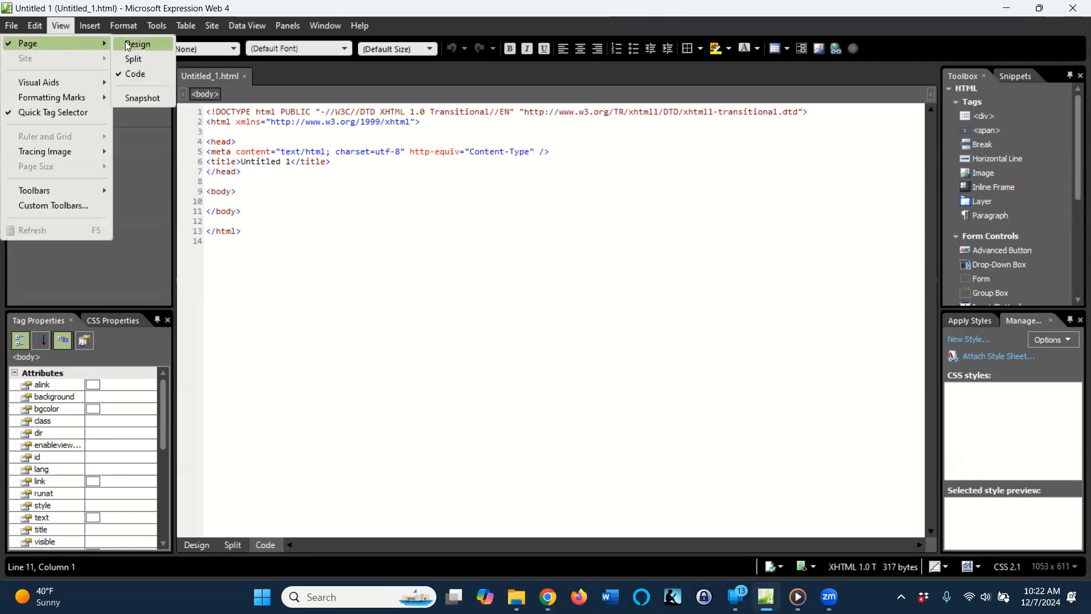
pyautogui.click(139, 57)
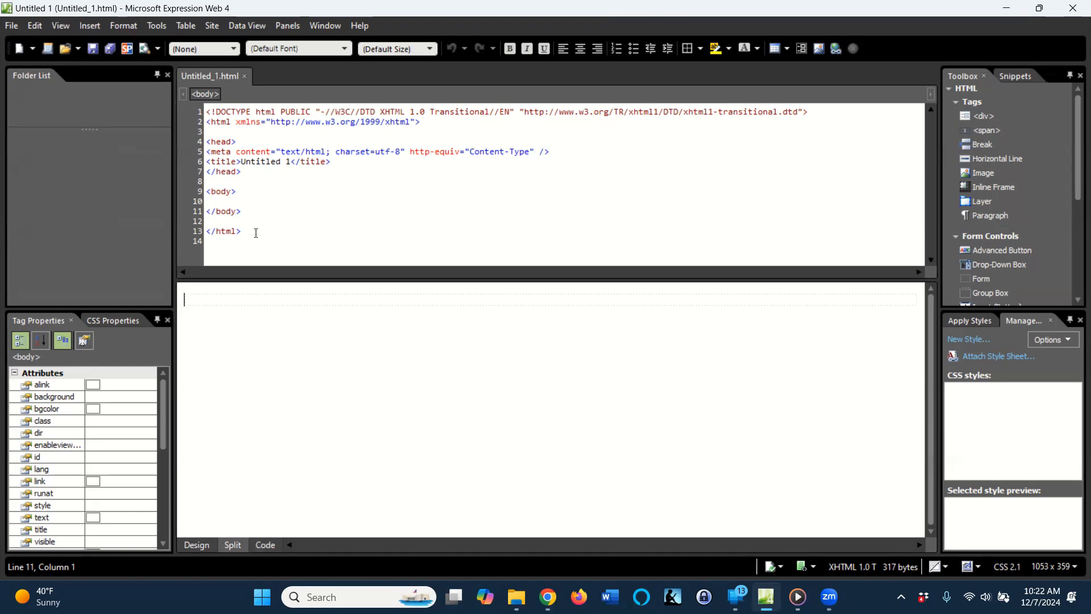
# Enter the title "20 Reasons to Believe in God" on the page and format it as Heading 1.
pyautogui.click(222, 303)
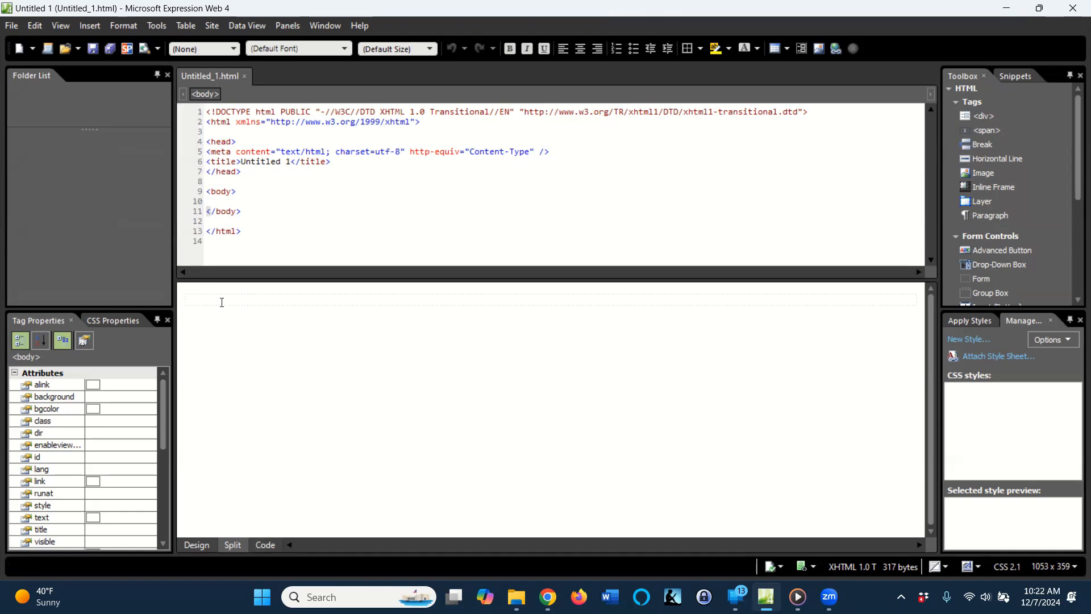
pyautogui.write('20 Reason')
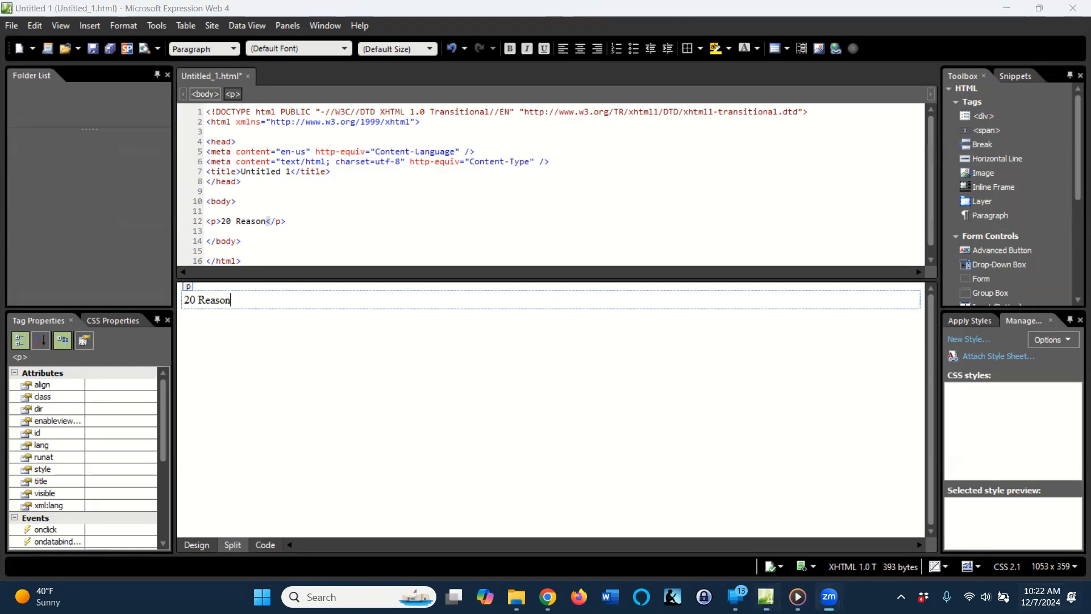
pyautogui.write('s to Believe in God')
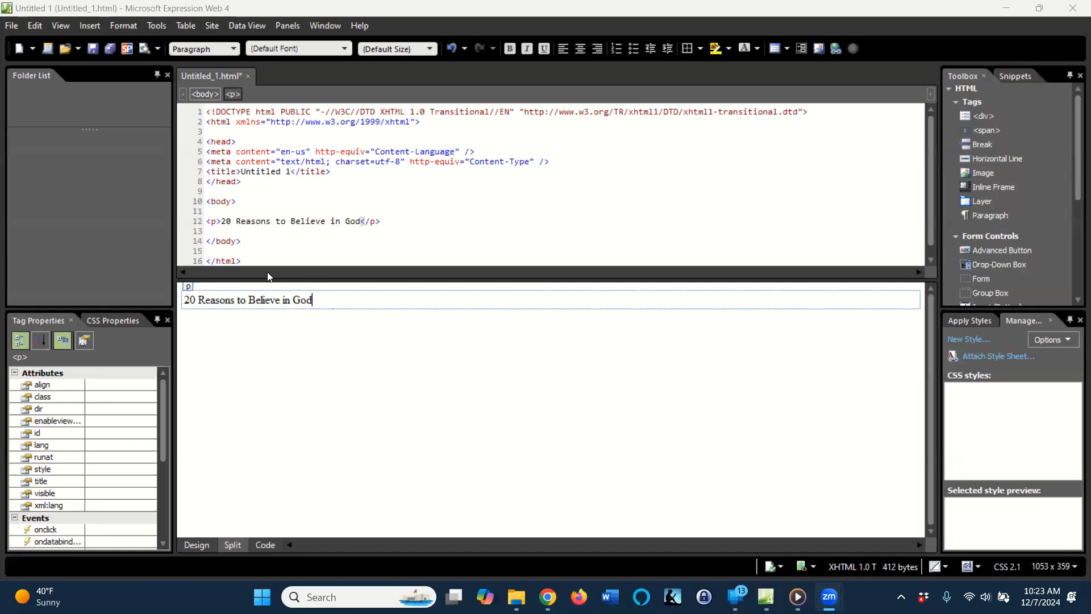
pyautogui.doubleClick(268, 303)
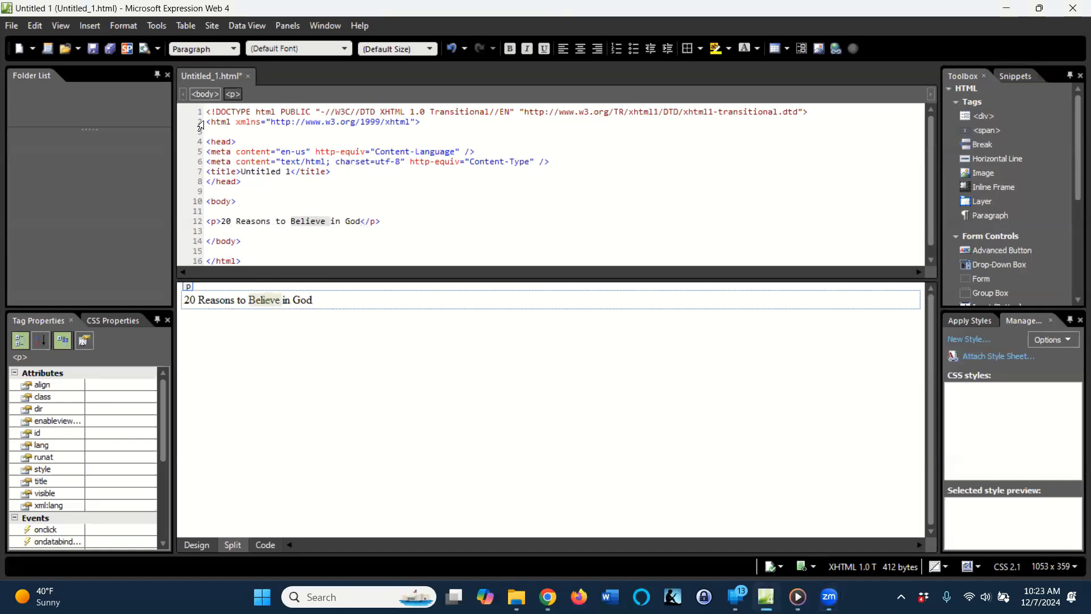
pyautogui.click(230, 46)
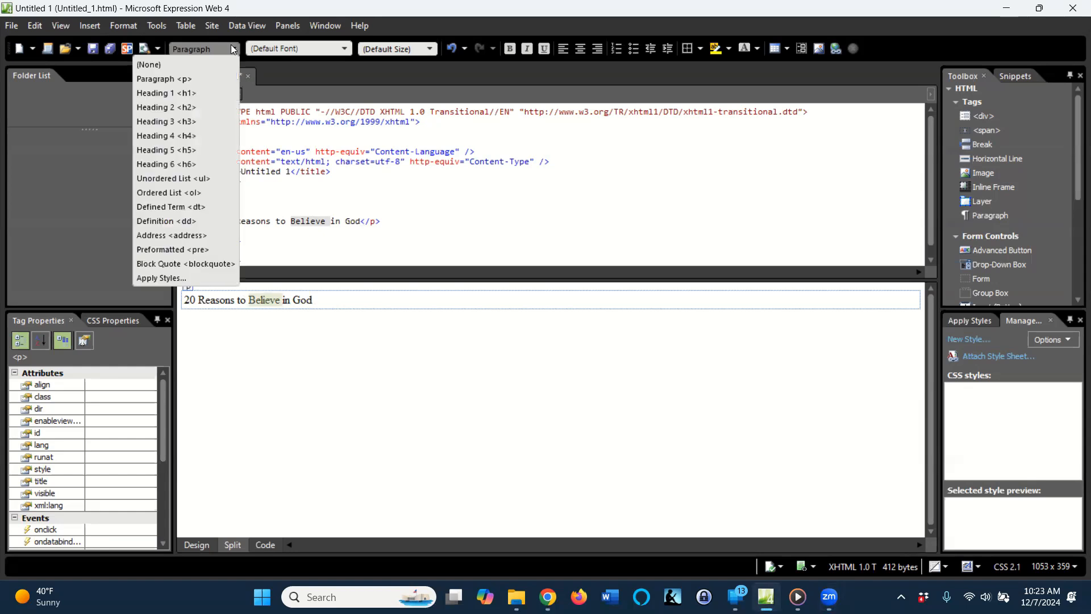
pyautogui.click(193, 94)
# Add a numbered list below the heading with the "God created" paragraph as its first item, ending in the reference "Genesis 1:1".
pyautogui.click(250, 361)
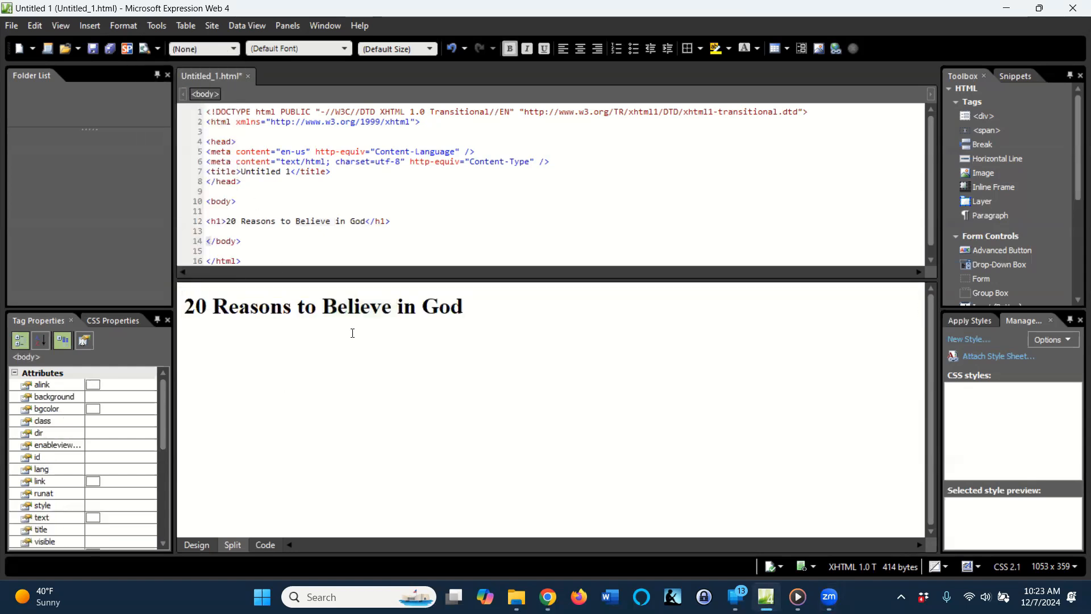
pyautogui.click(616, 48)
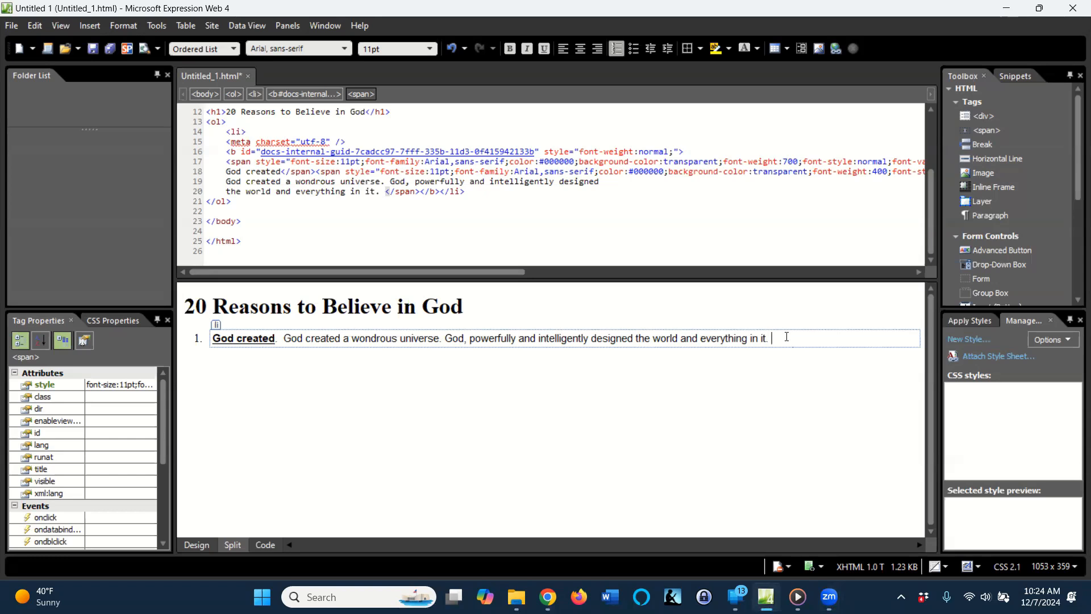
pyautogui.write('Gen')
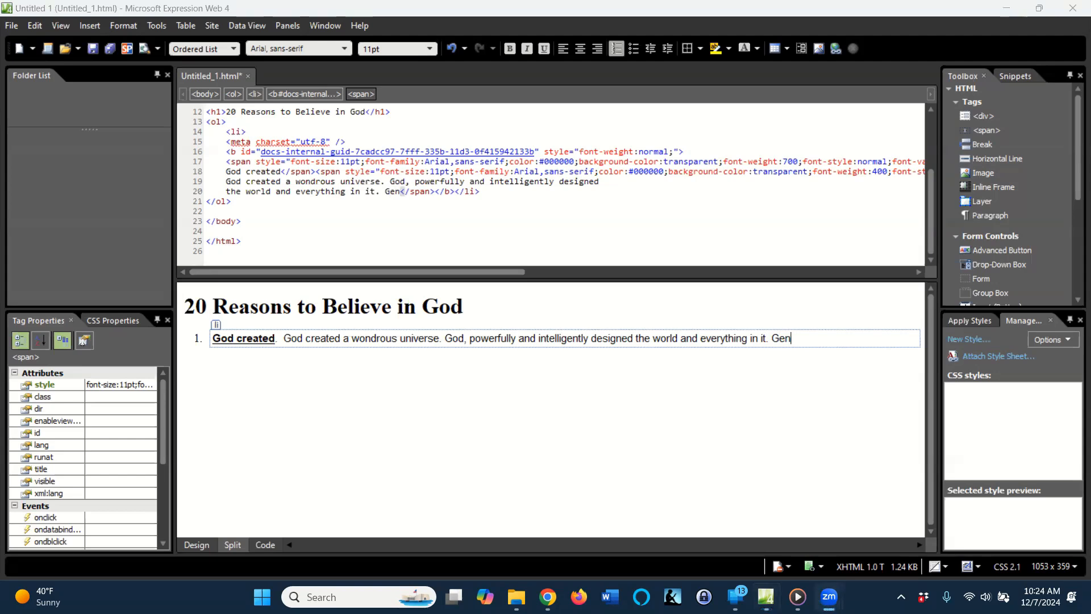
pyautogui.write('esis 1:1')
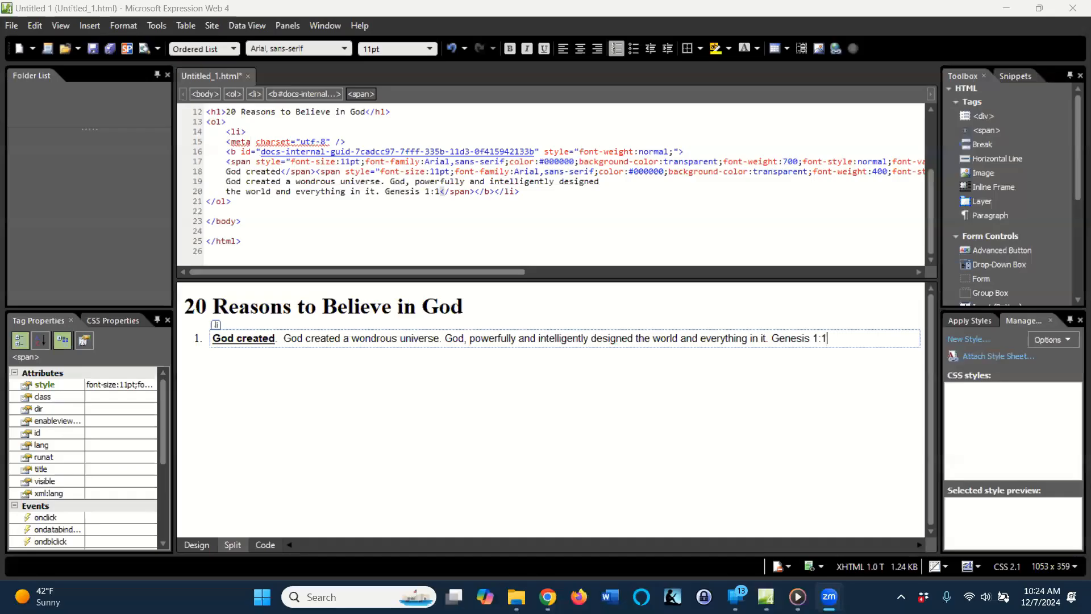
# Save the page as 20.Reasons.To.Believe.html in the C:\temp folder.
pyautogui.click(12, 26)
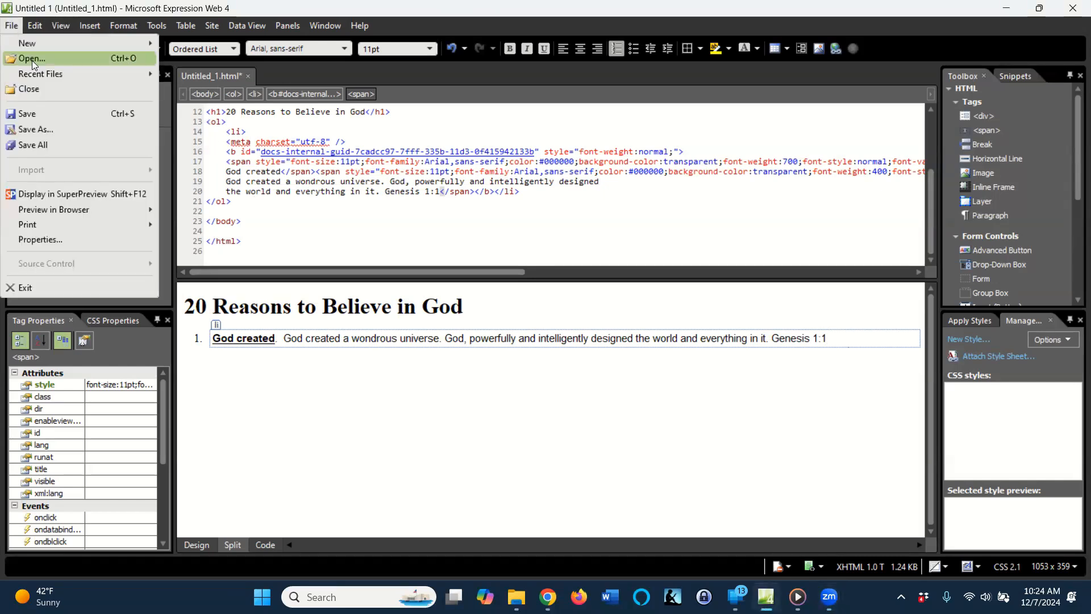
pyautogui.click(47, 114)
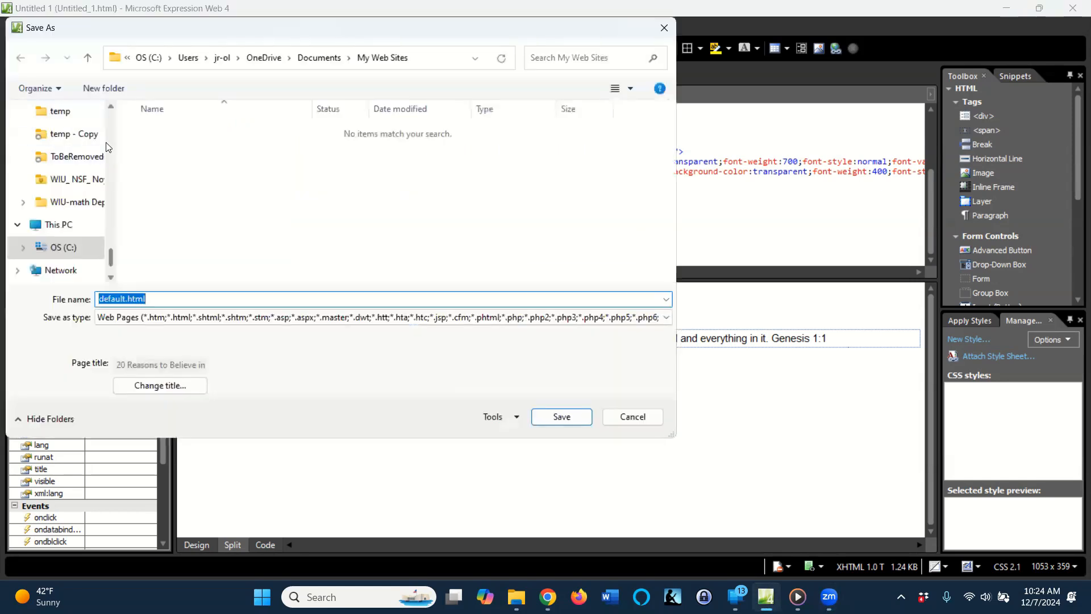
pyautogui.click(432, 59)
pyautogui.write('c:')
pyautogui.press('Return')
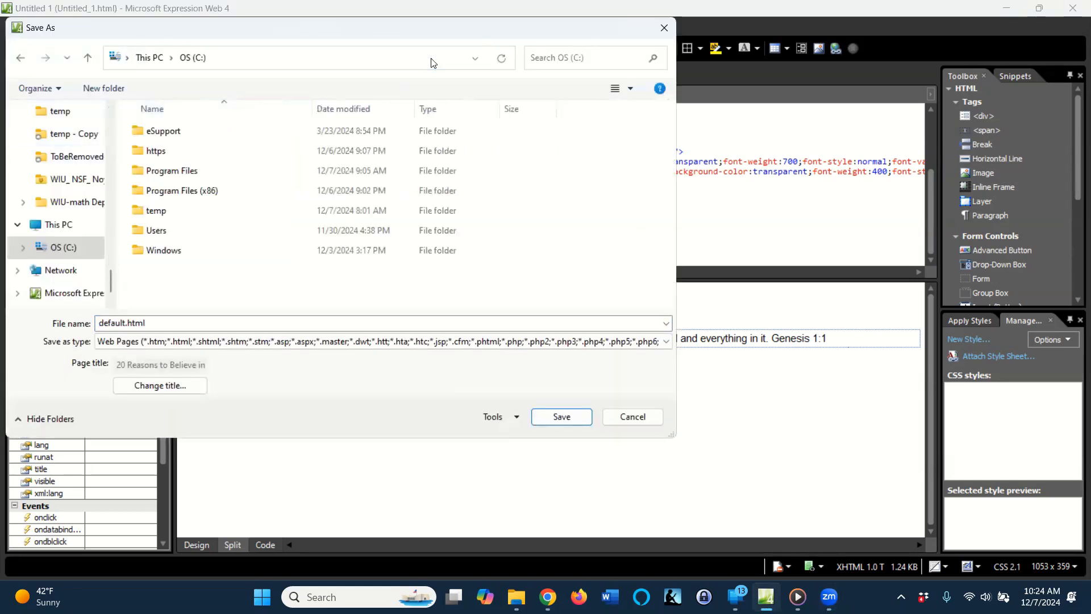
pyautogui.doubleClick(153, 211)
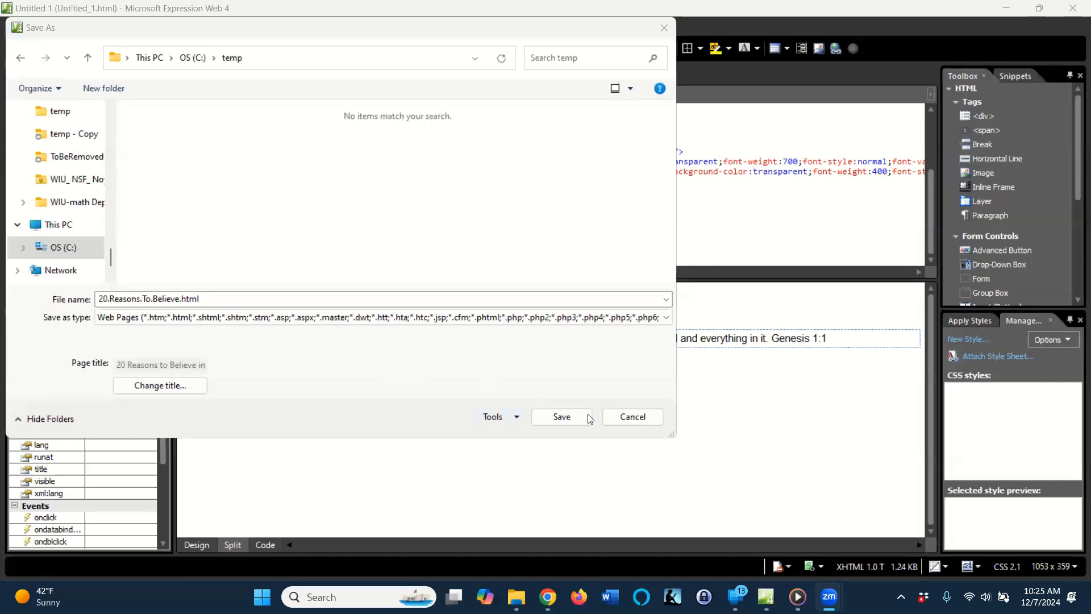
pyautogui.click(560, 417)
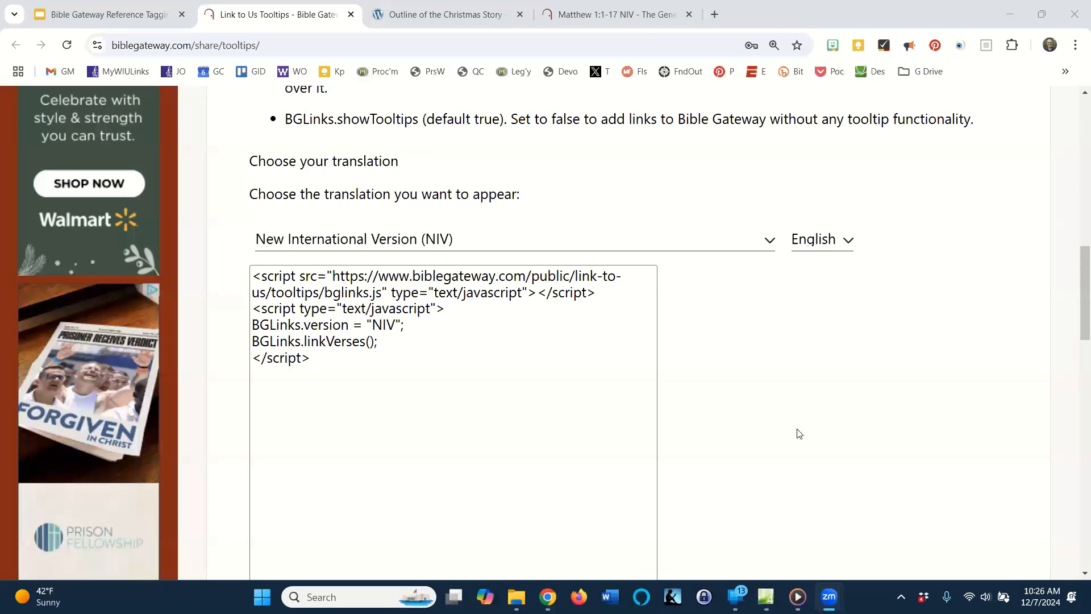
# Copy the NIV script from the Bible Gateway tooltips page into the Expression Web code between the list and the closing body tag, and save.
pyautogui.click(347, 375)
pyautogui.hotkey('ctrl', 'c')
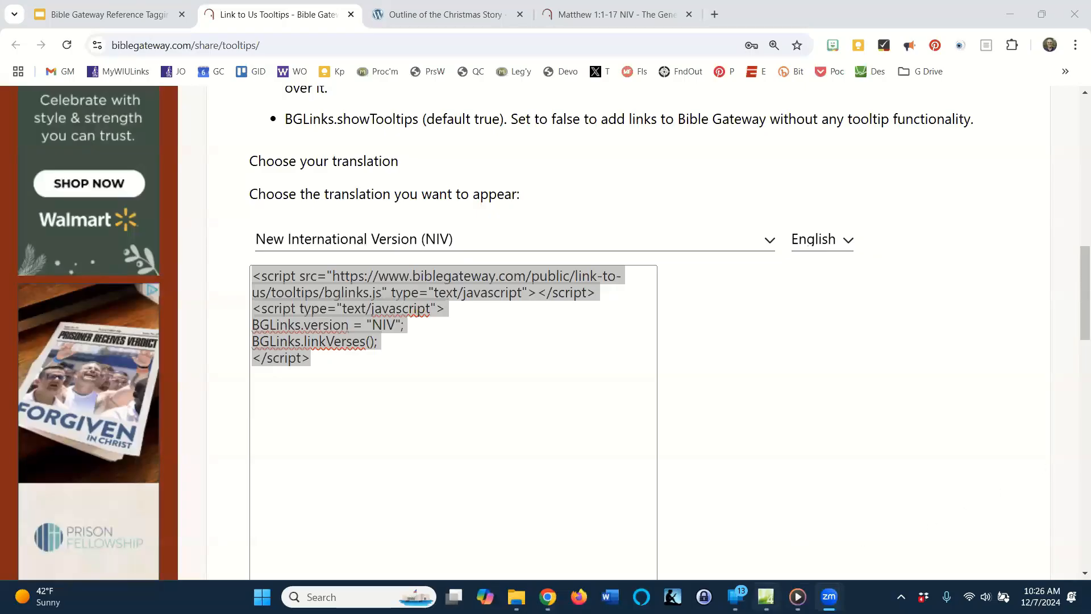
pyautogui.click(765, 596)
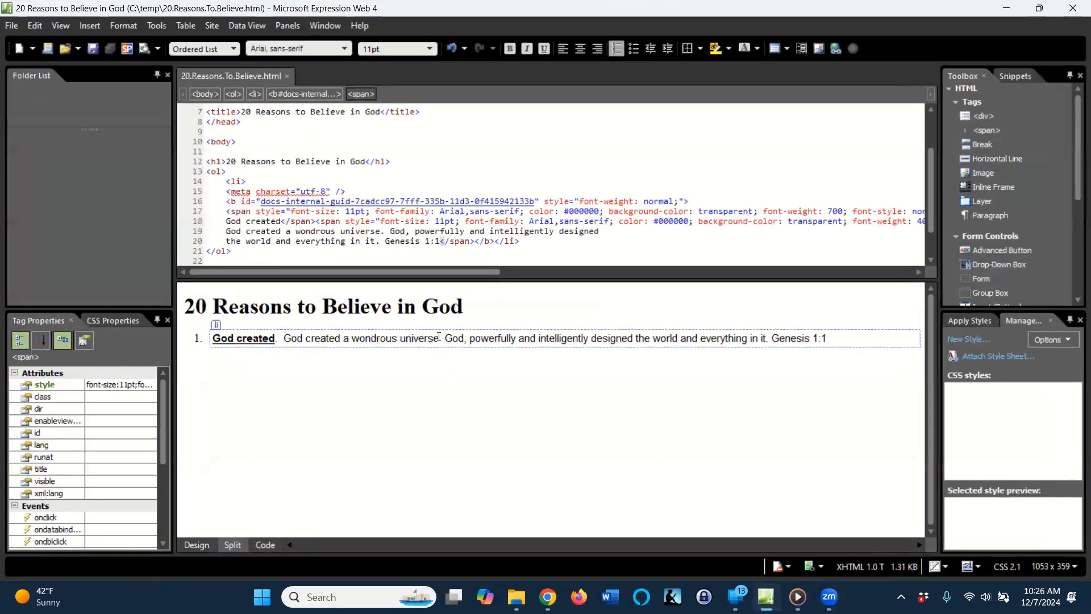
pyautogui.click(422, 150)
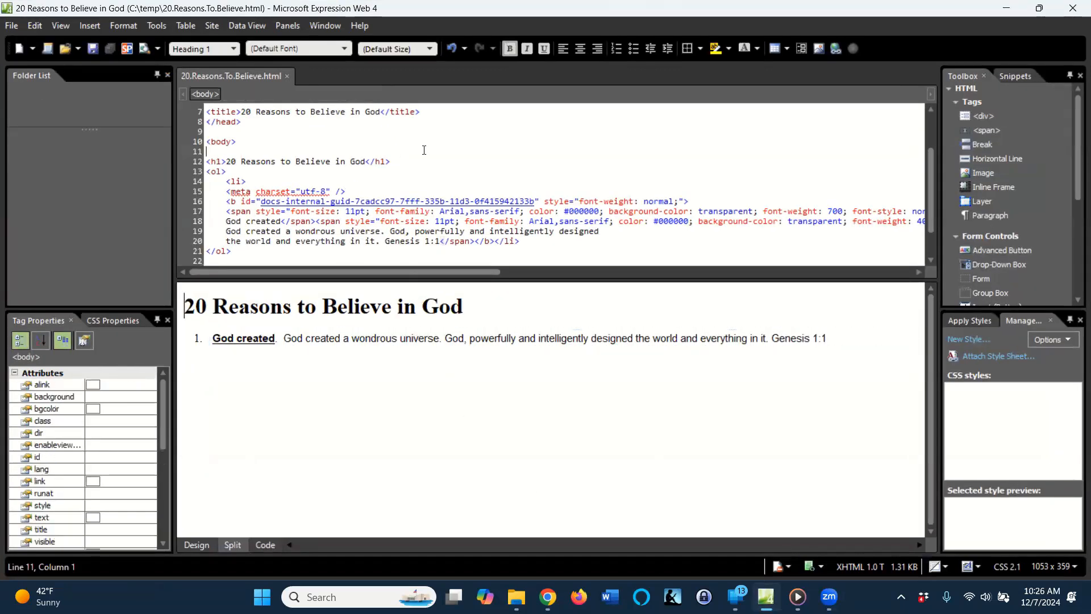
pyautogui.scroll(-1, 427, 149)
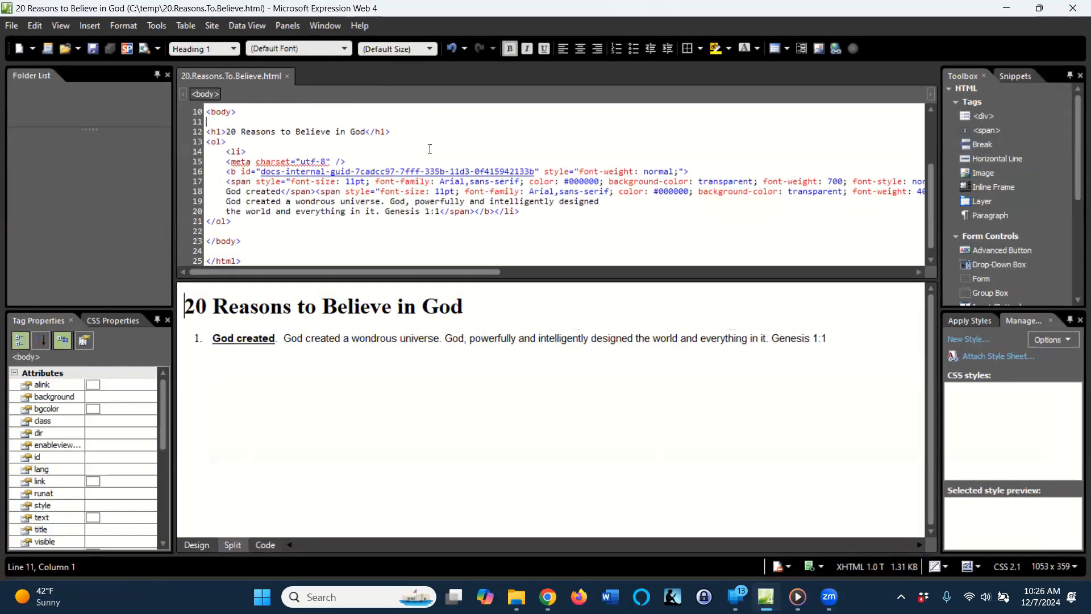
pyautogui.click(216, 232)
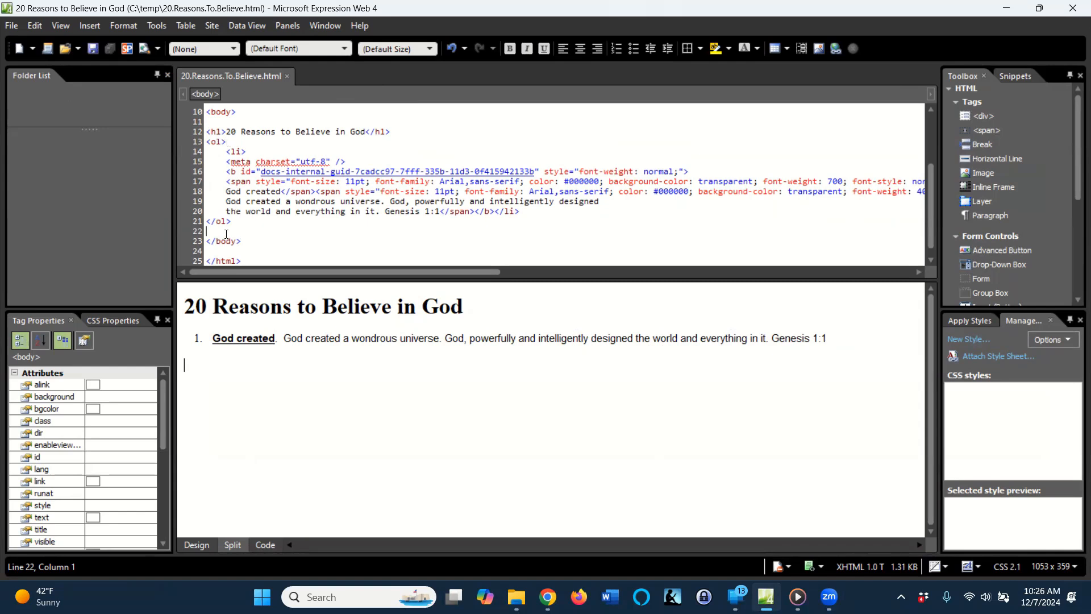
pyautogui.press('Return')
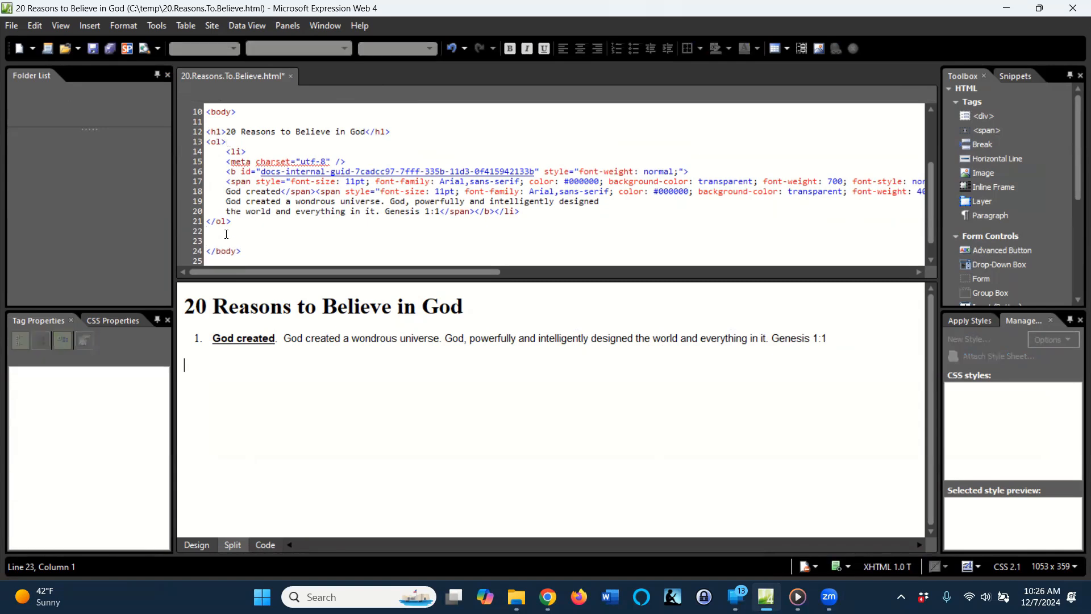
pyautogui.hotkey('ctrl', 'v')
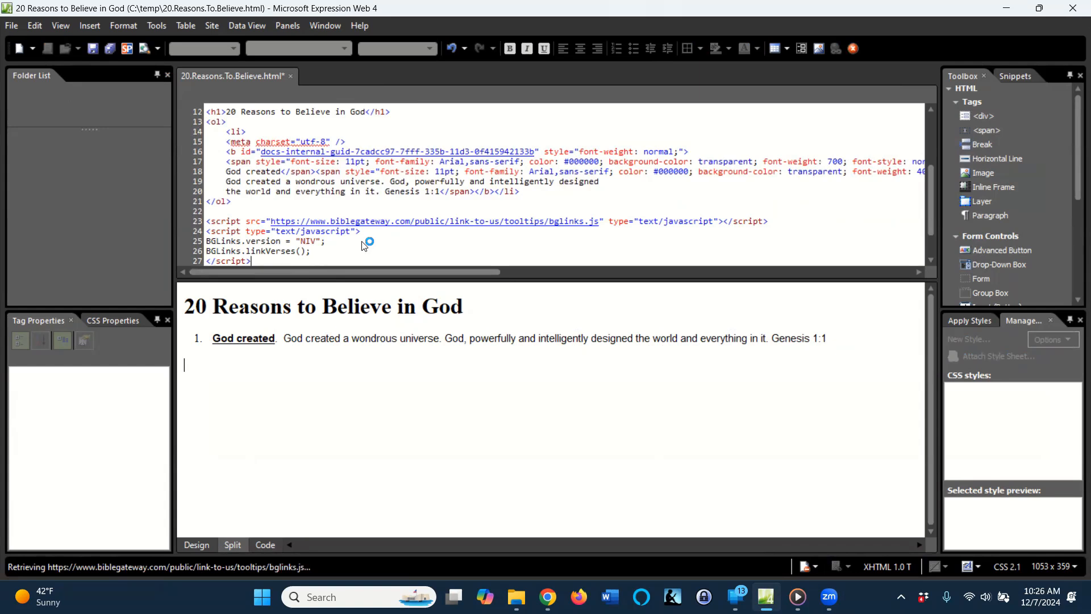
pyautogui.click(13, 26)
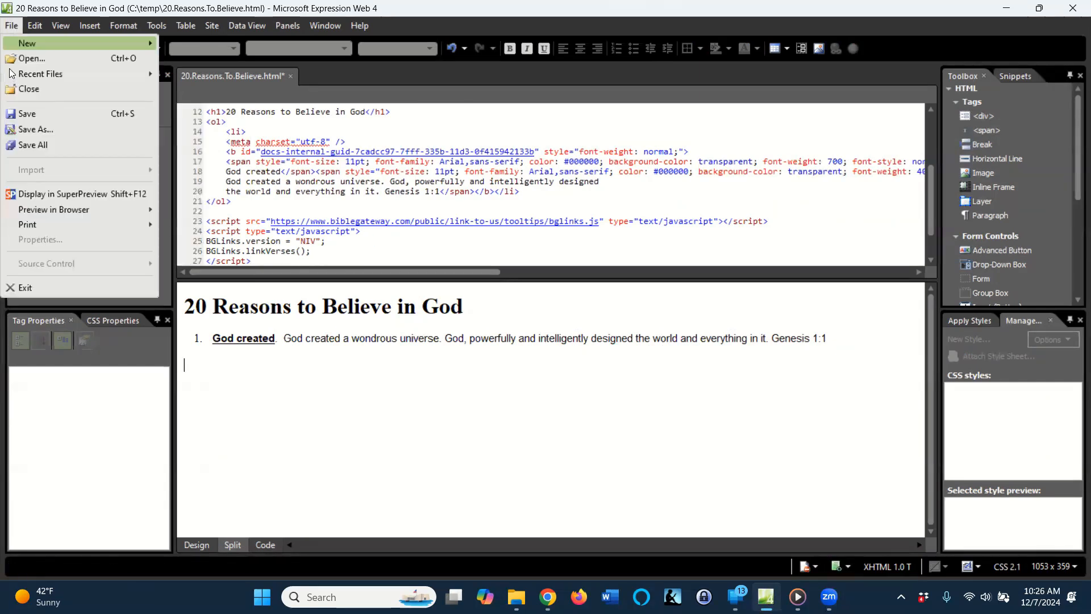
pyautogui.click(32, 115)
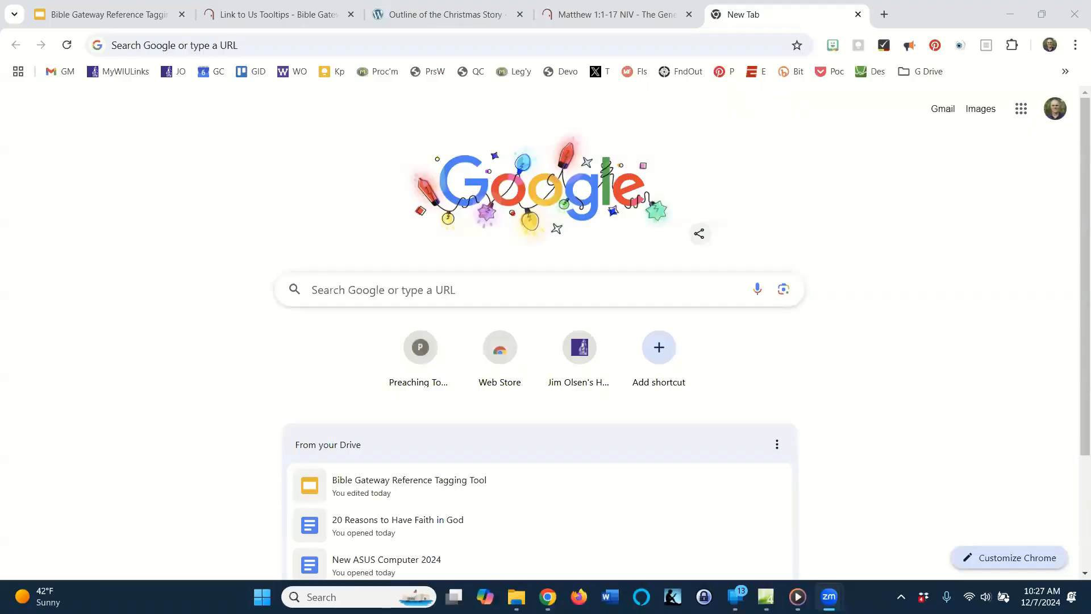
# In Chrome, open 20.Reasons.To.Believe.html from C:/temp and check the Genesis 1:1 reference for its Bible Gateway tooltip.
pyautogui.click(362, 45)
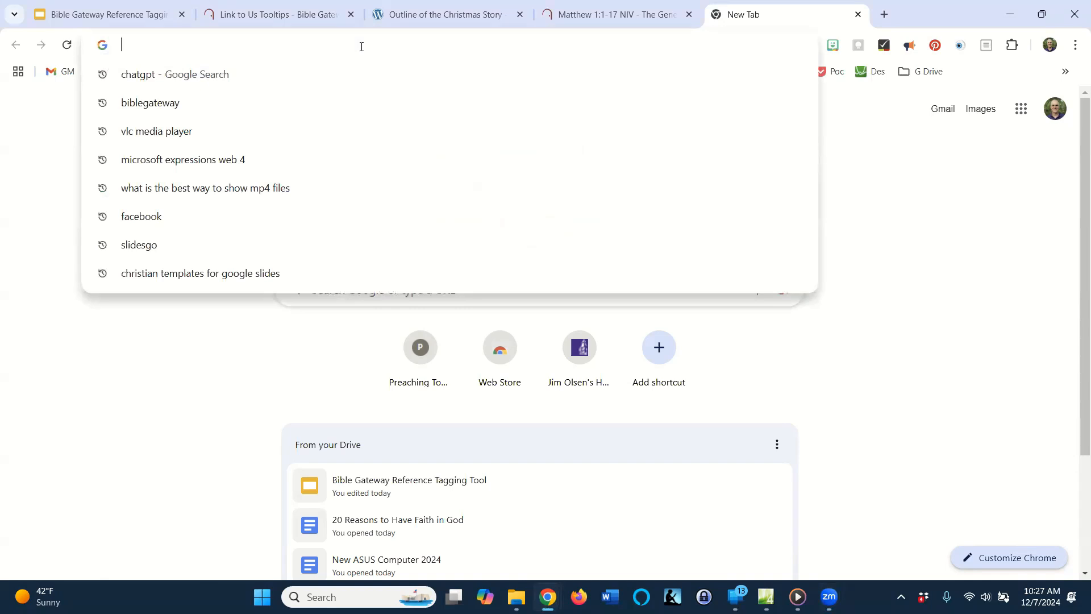
pyautogui.write('c:')
pyautogui.press('Return')
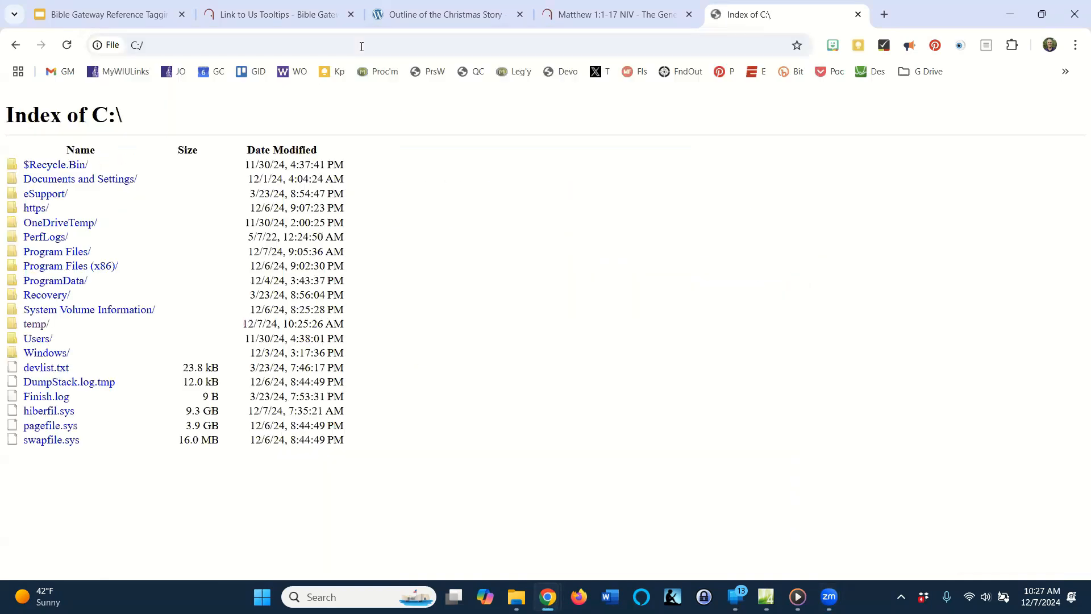
pyautogui.click(37, 325)
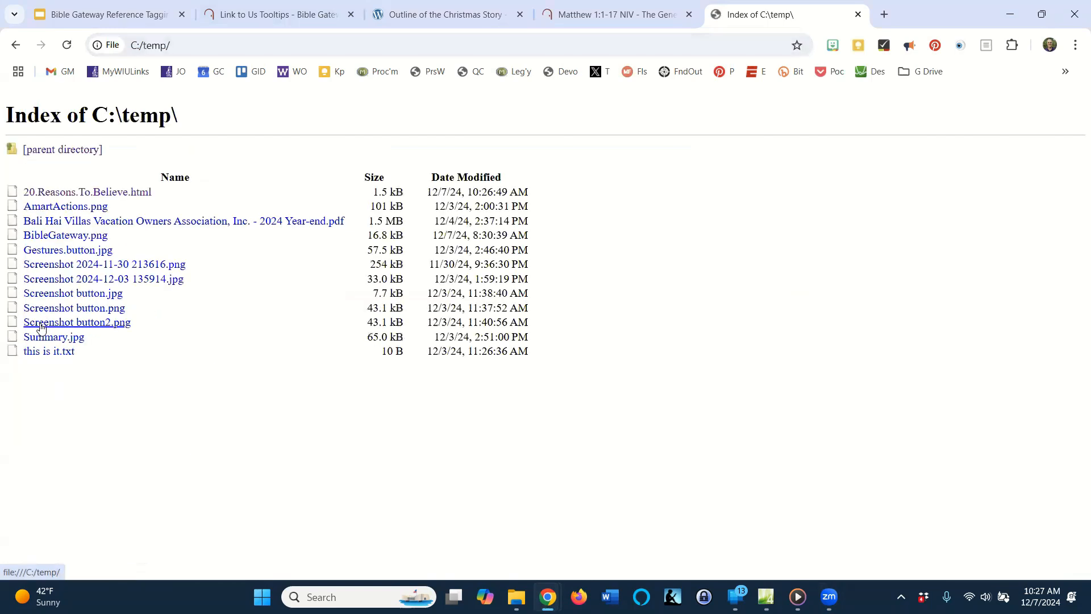
pyautogui.click(63, 193)
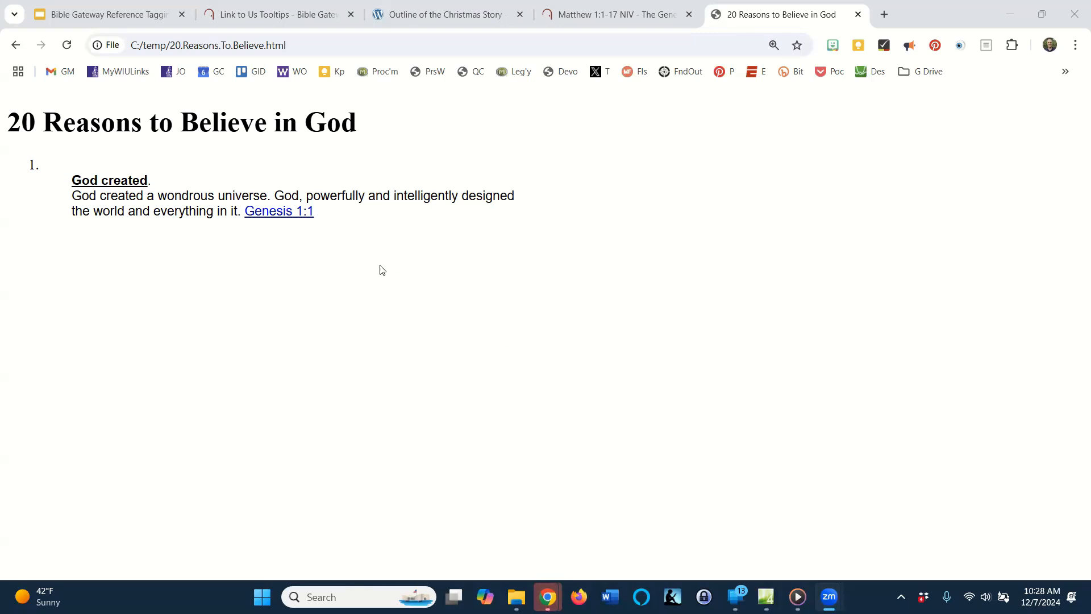
pyautogui.moveTo(281, 213)
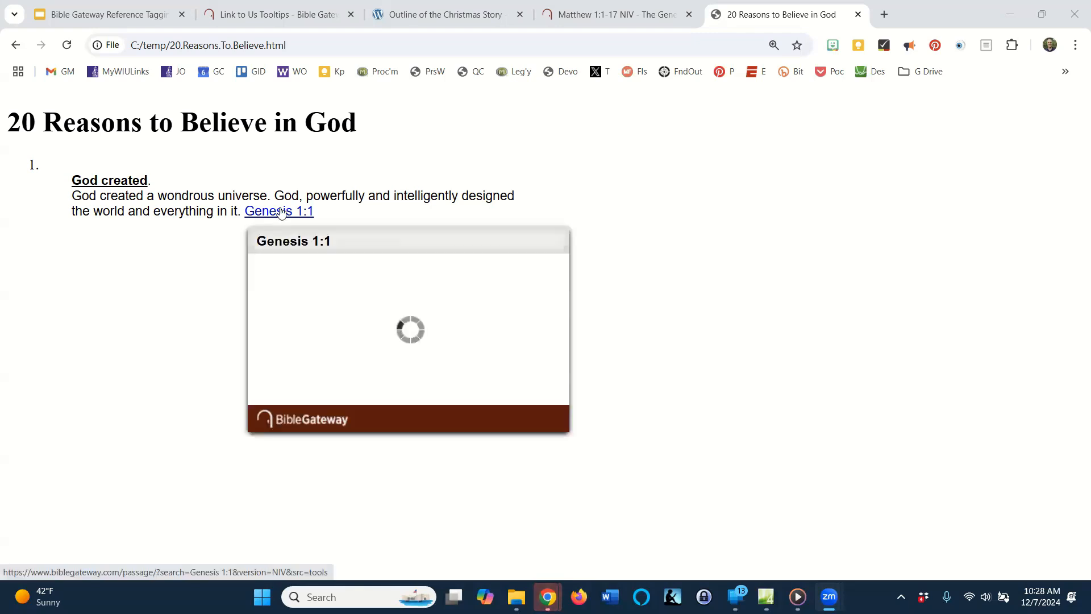